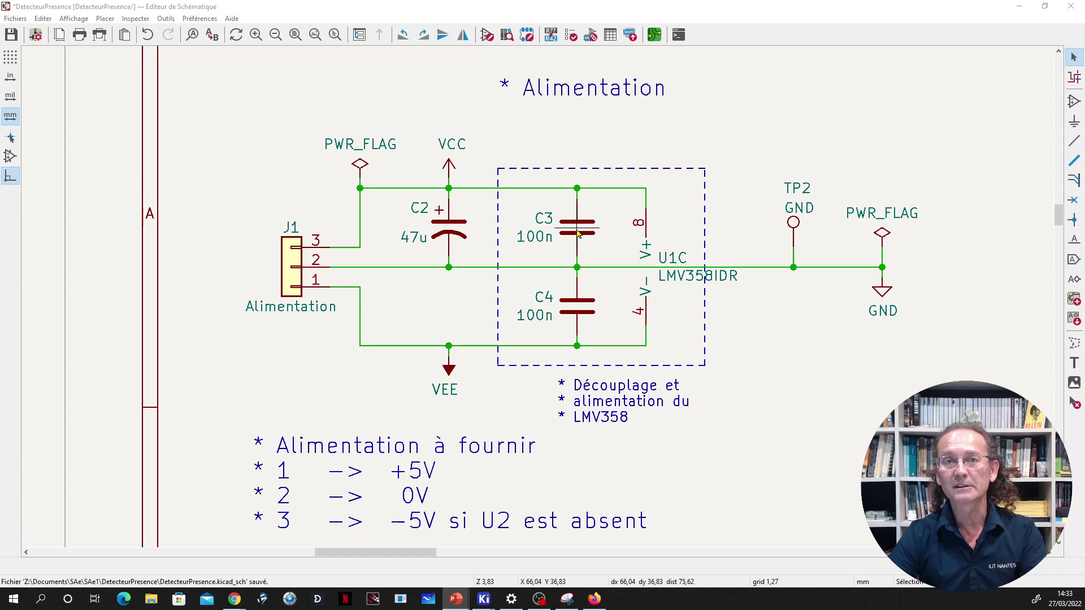
Open the footprint library browser from capacitor C3's Footprint property, and leave the browser and properties without assigning a footprint.
left_click(578, 234)
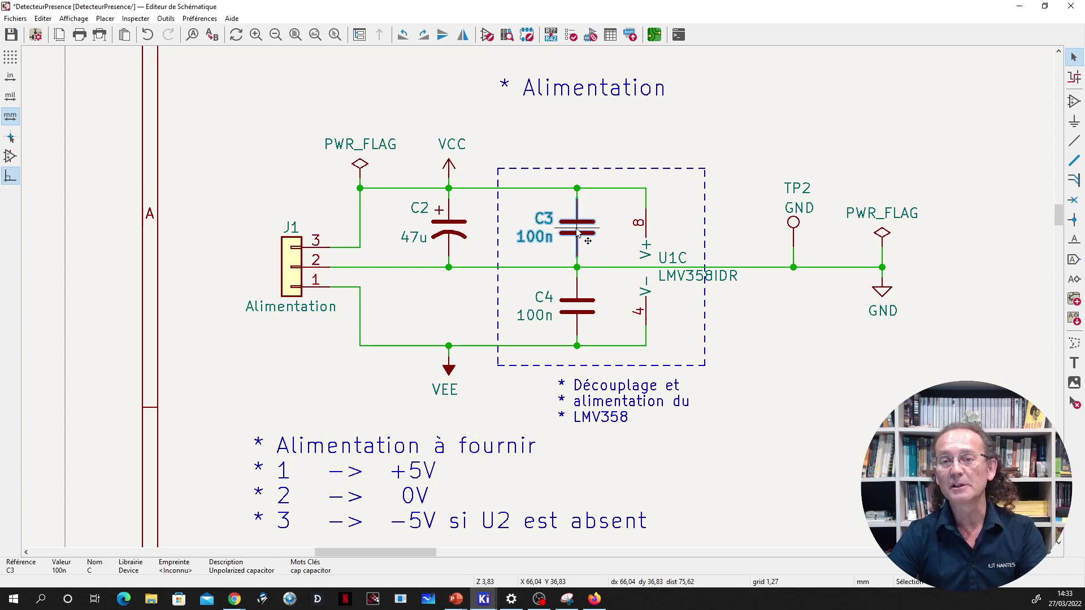
double_click(578, 233)
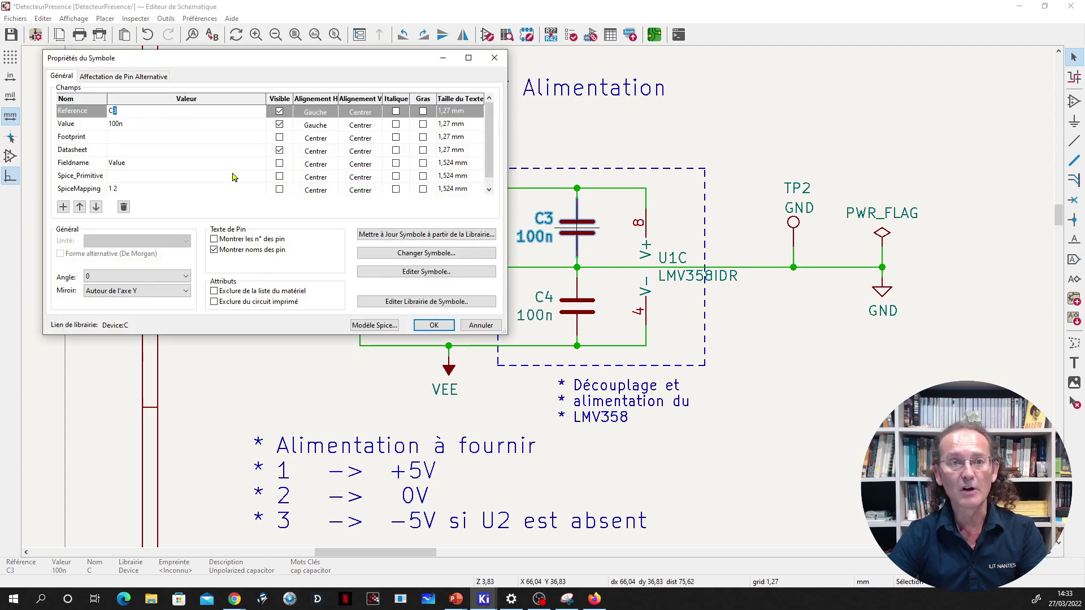
left_click(130, 139)
left_click(259, 138)
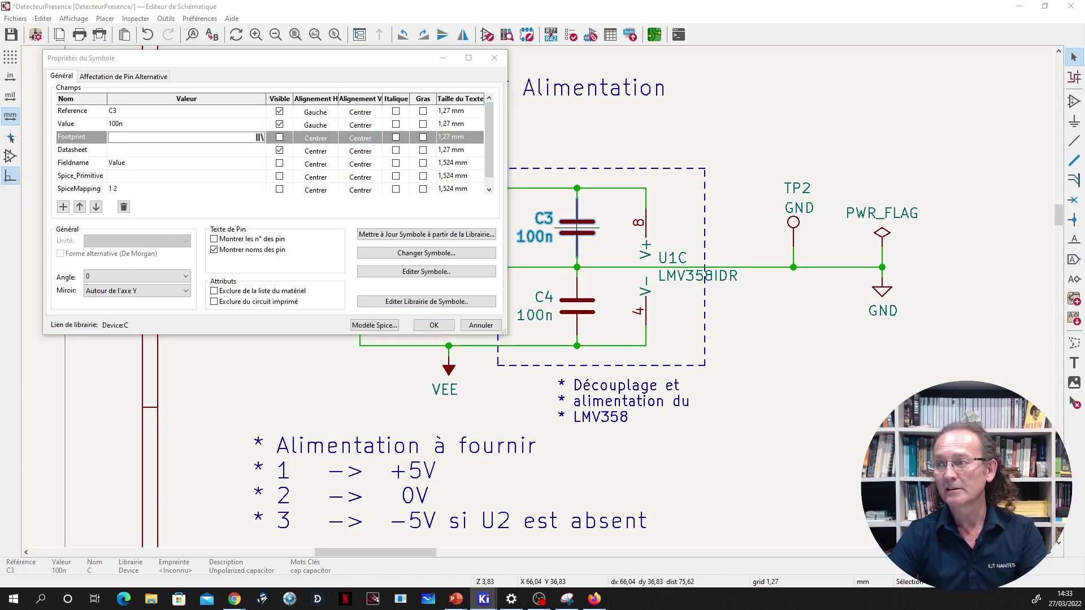
left_click_drag(443, 190, 431, 75)
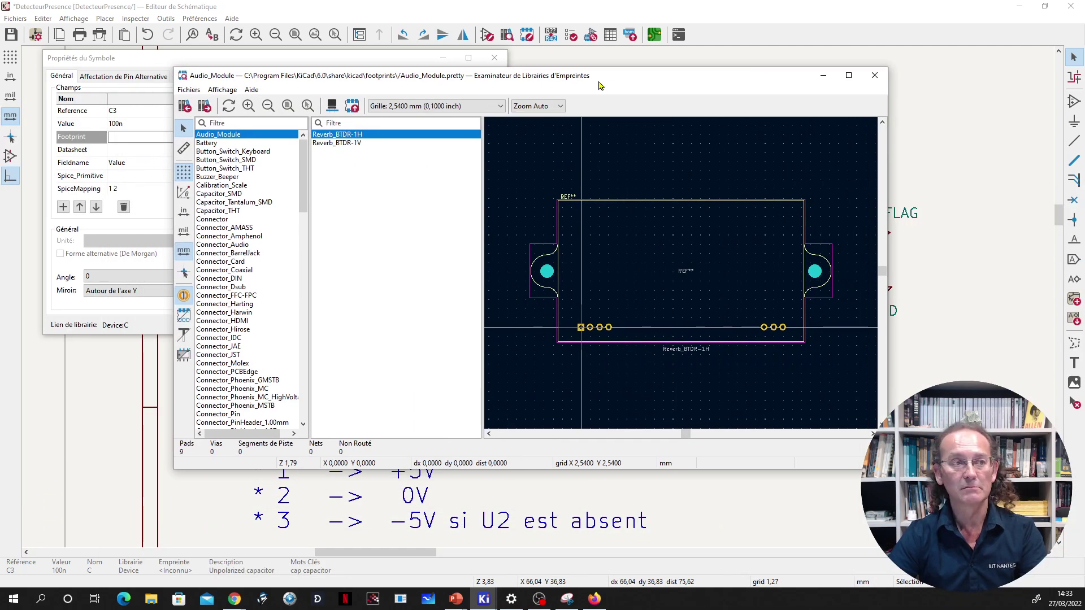
left_click(875, 75)
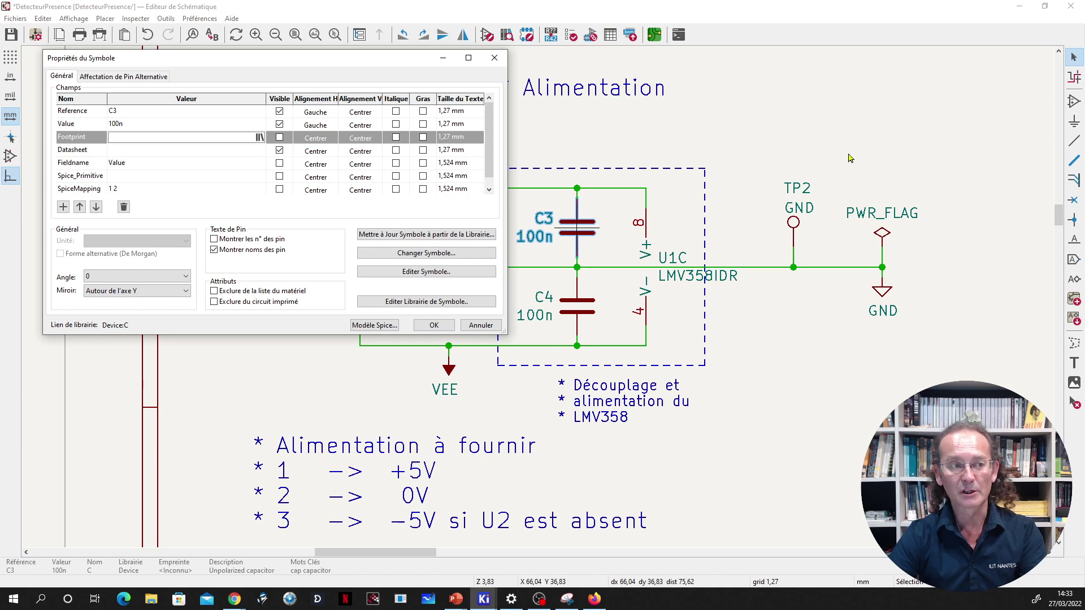
left_click(490, 328)
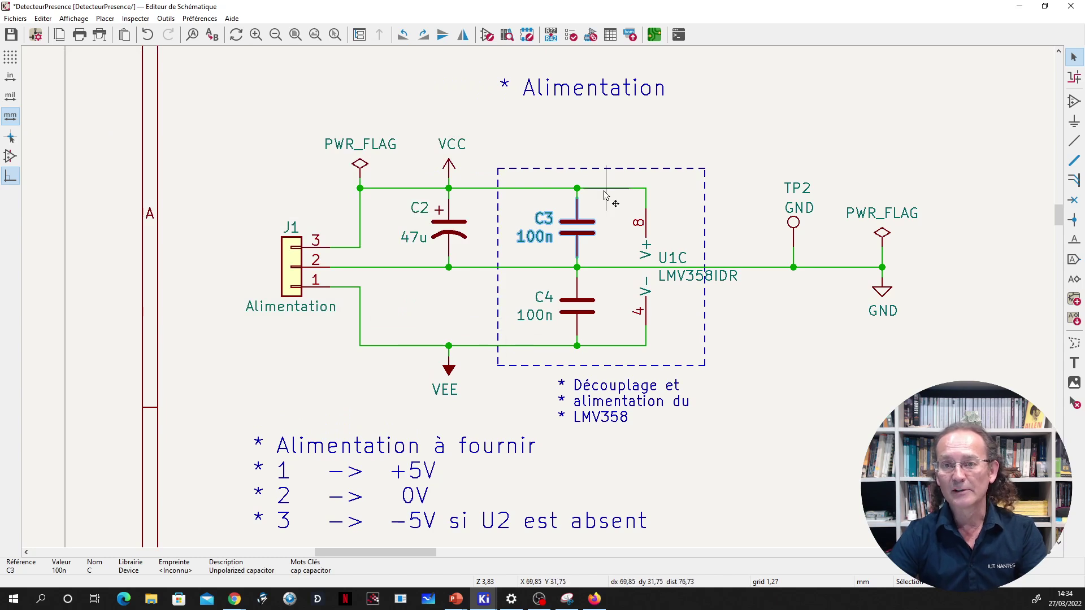
Review the Footprint column in the symbol fields table, open the footprint browser for the 100n capacitor group, and cancel without changes.
left_click(612, 36)
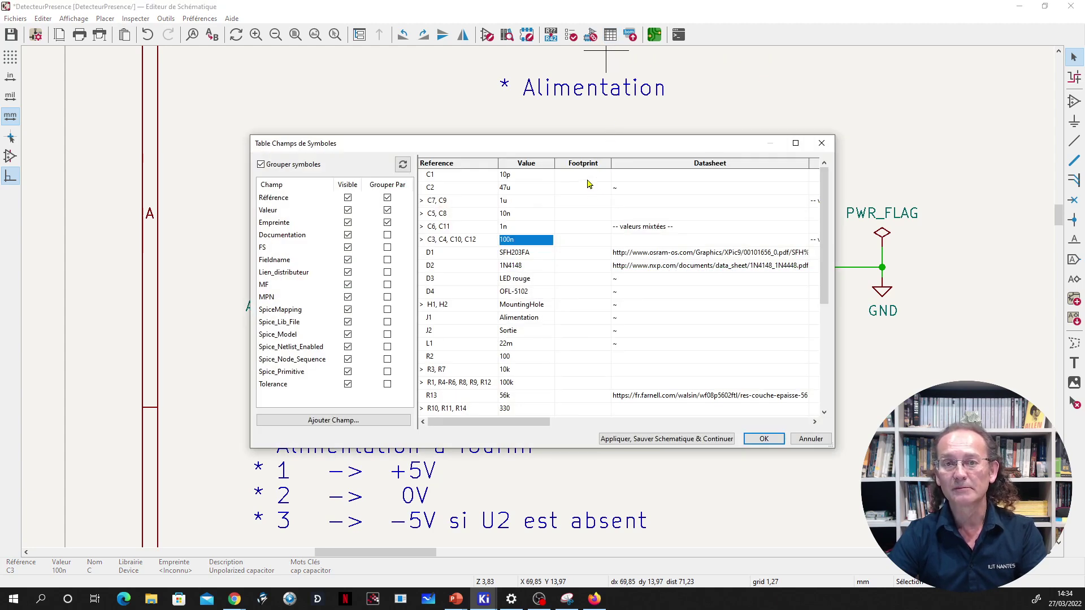
scroll(587, 184, "down", 5)
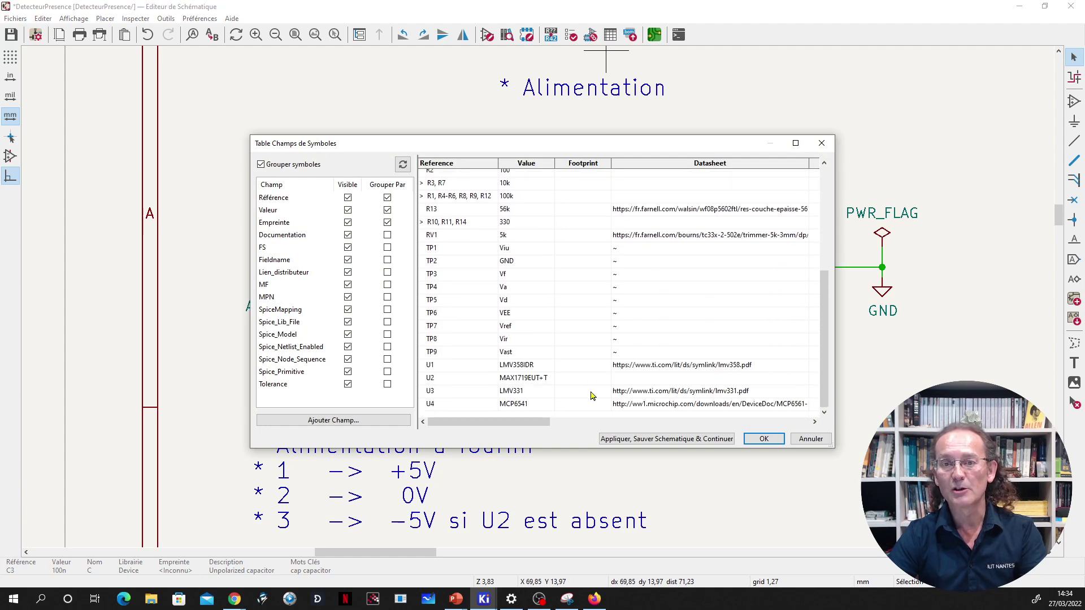
scroll(609, 237, "up", 5)
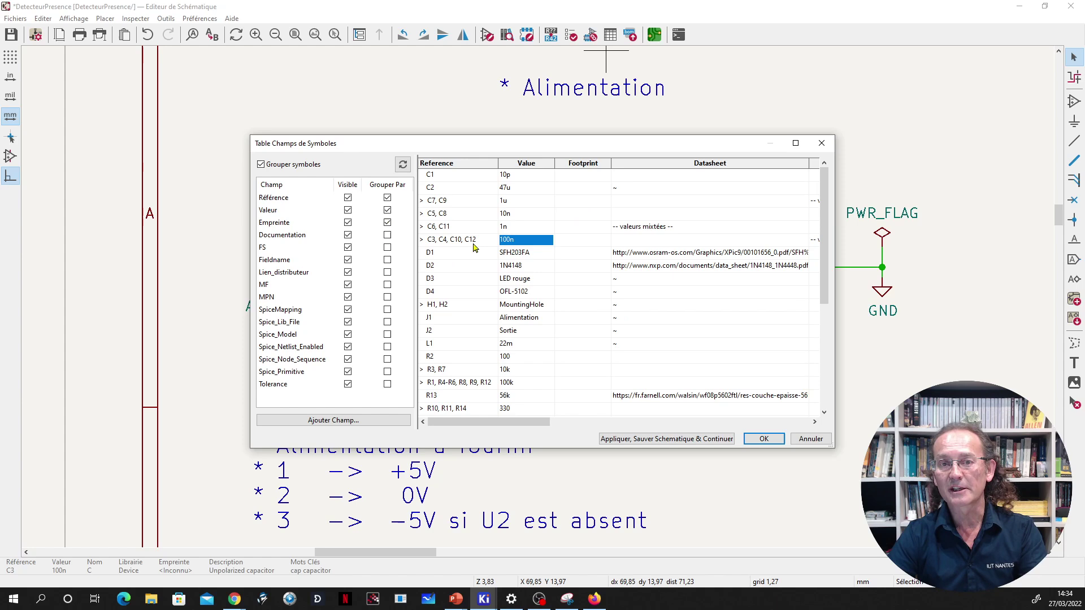
left_click(609, 247)
left_click(608, 247)
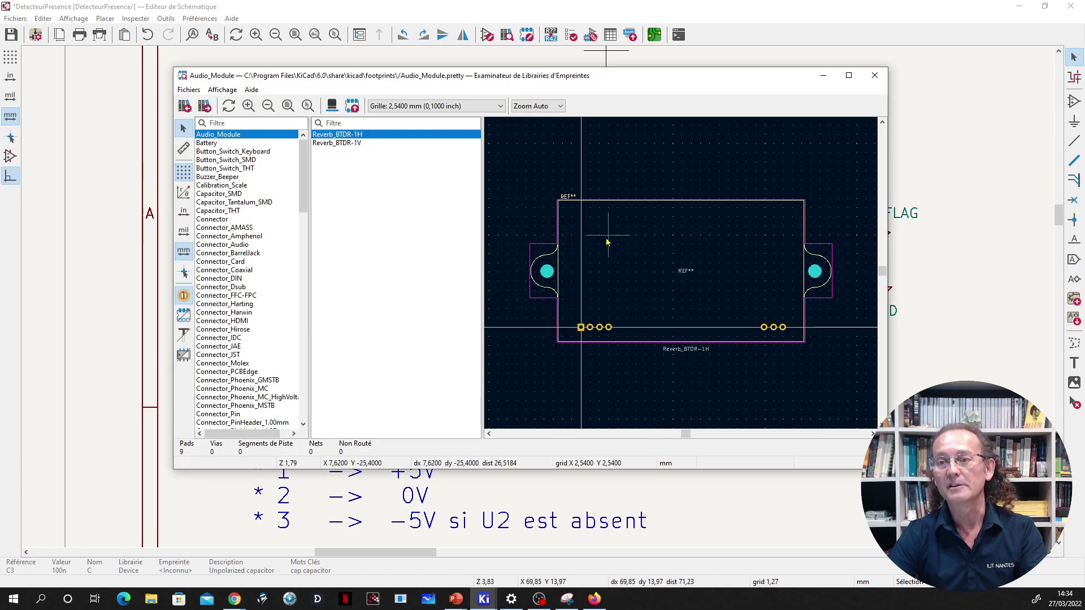
left_click(875, 76)
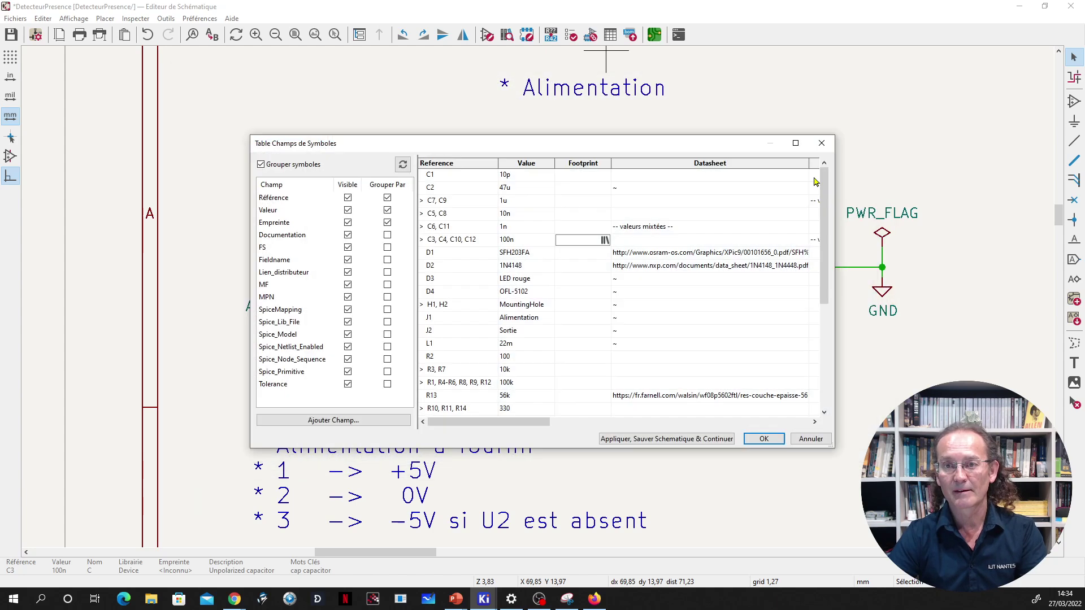
left_click(812, 439)
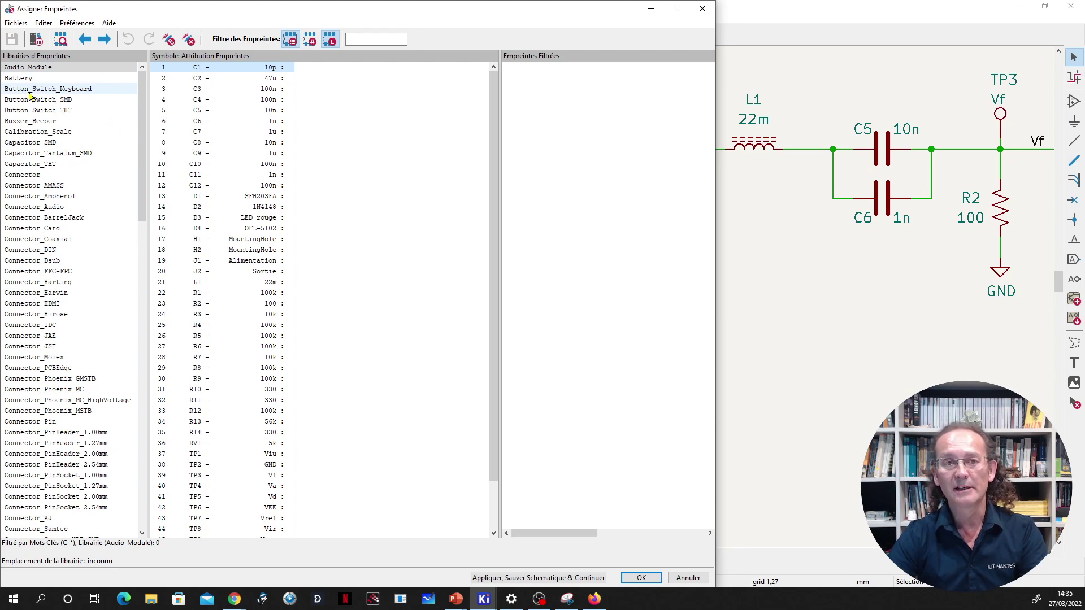
List the Capacitor_SMD library's footprints for C1, comparing the results with the library filter and the symbol's footprint filter switched off and on.
left_click(36, 145)
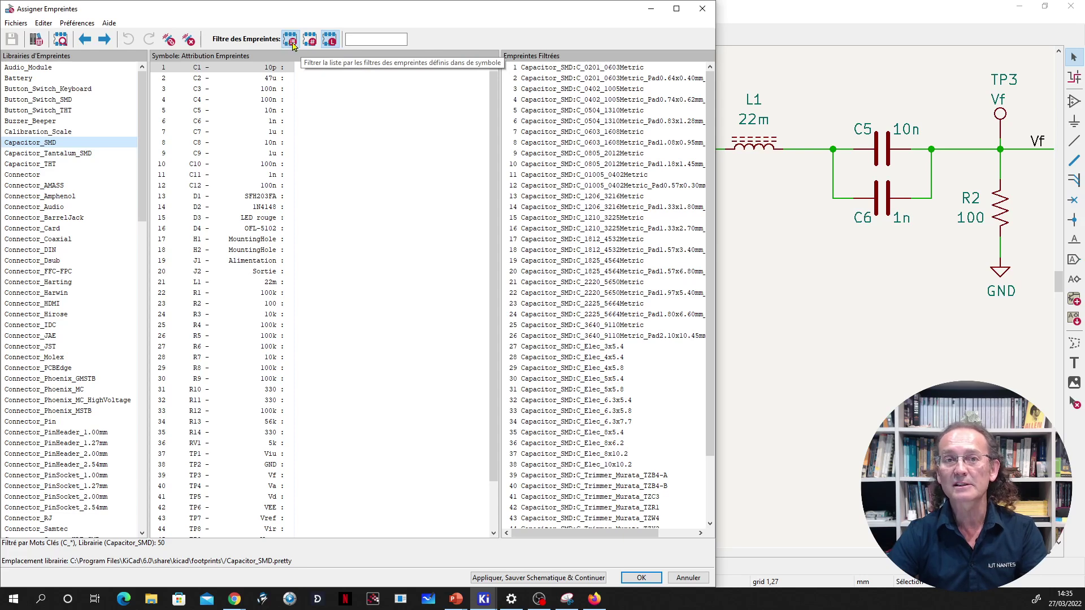
left_click(329, 40)
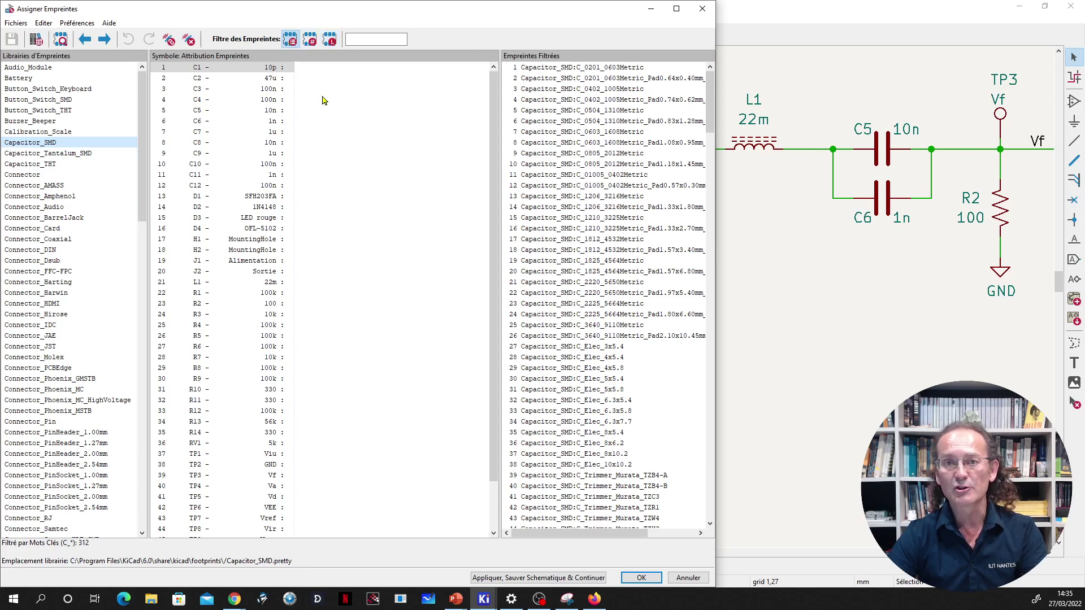
left_click(290, 39)
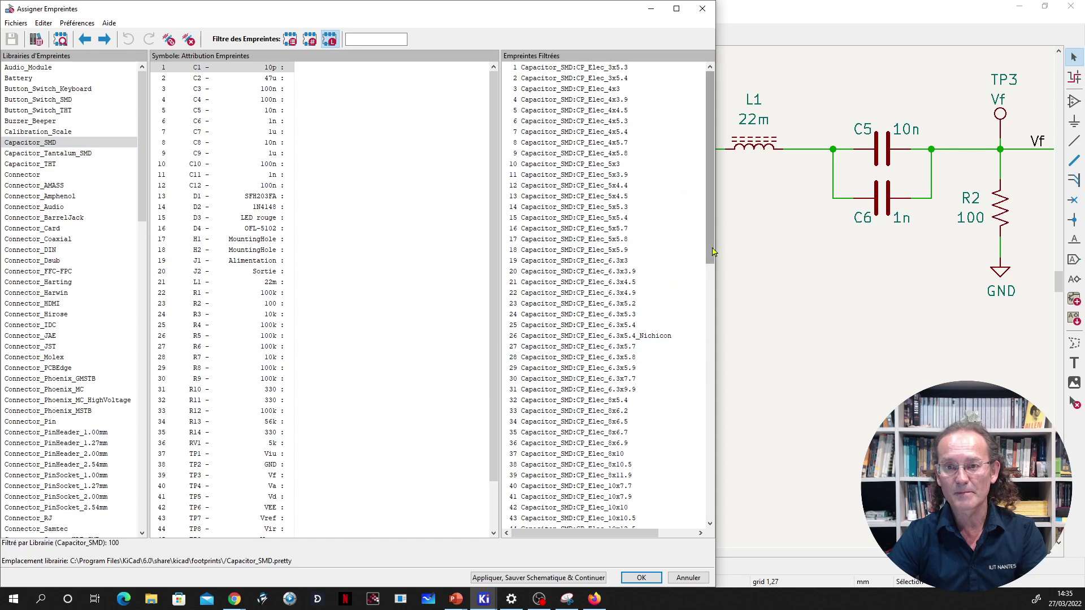
scroll(706, 345, "down", 7)
scroll(713, 342, "up", 8)
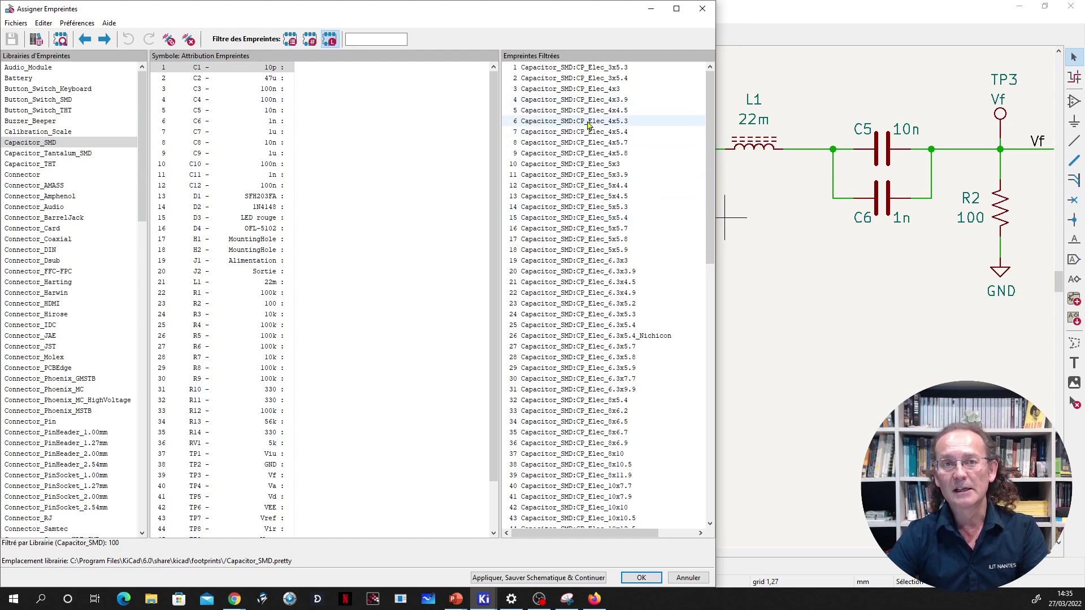
left_click(291, 44)
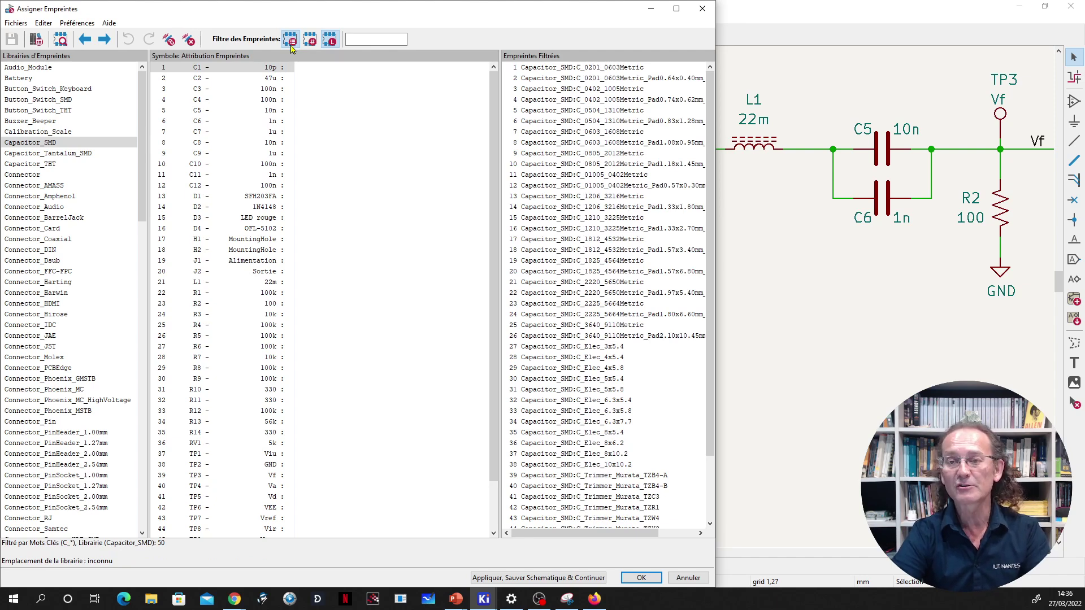
Return to the schematic and open the 10n capacitor C5 in the Symbol Editor.
left_click(789, 18)
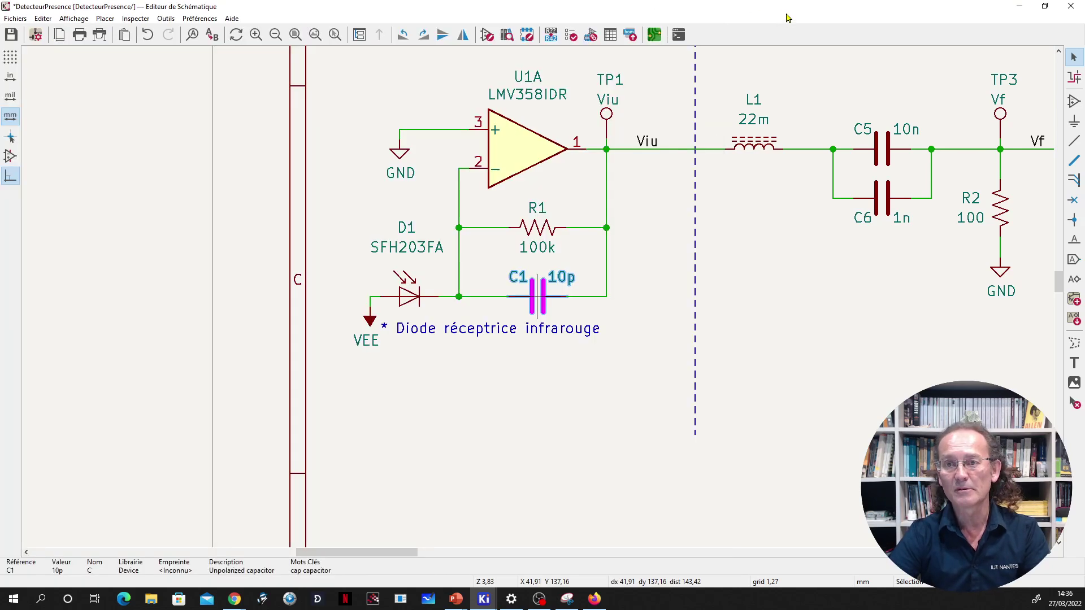
left_click(883, 154)
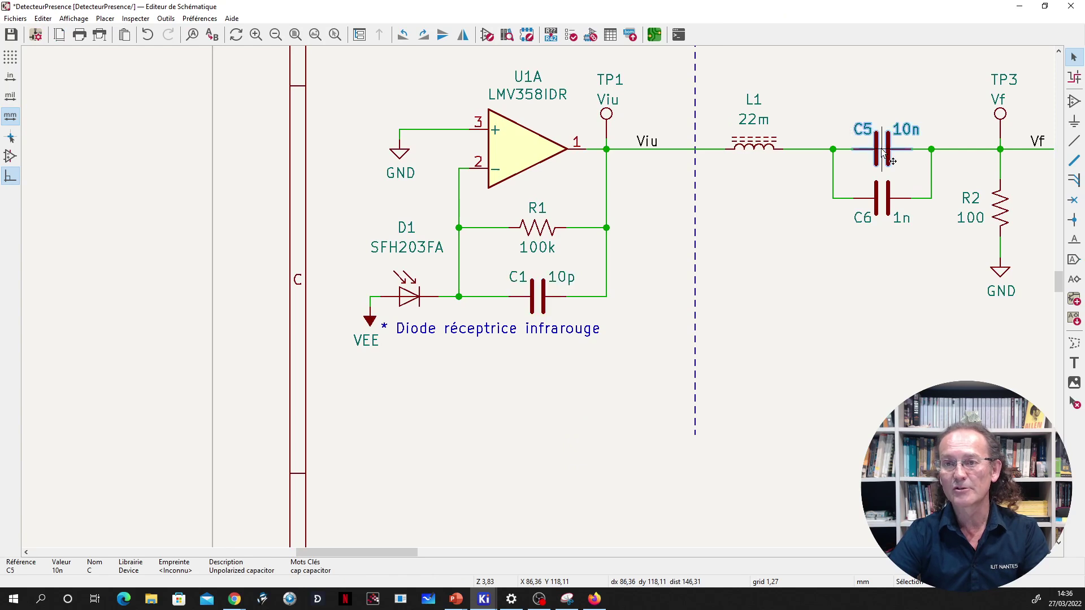
right_click(883, 154)
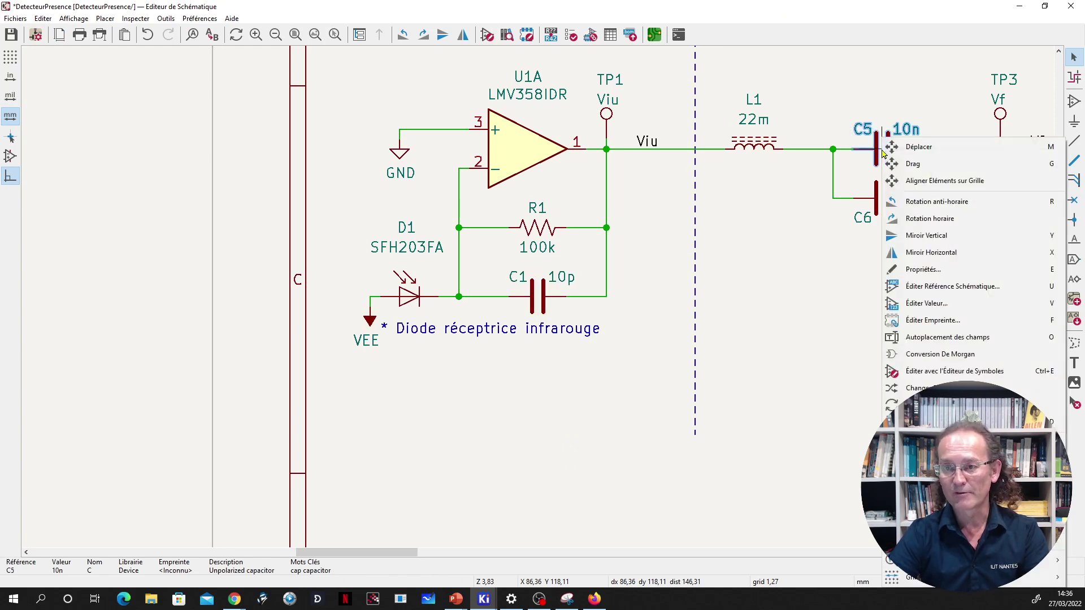
left_click(921, 373)
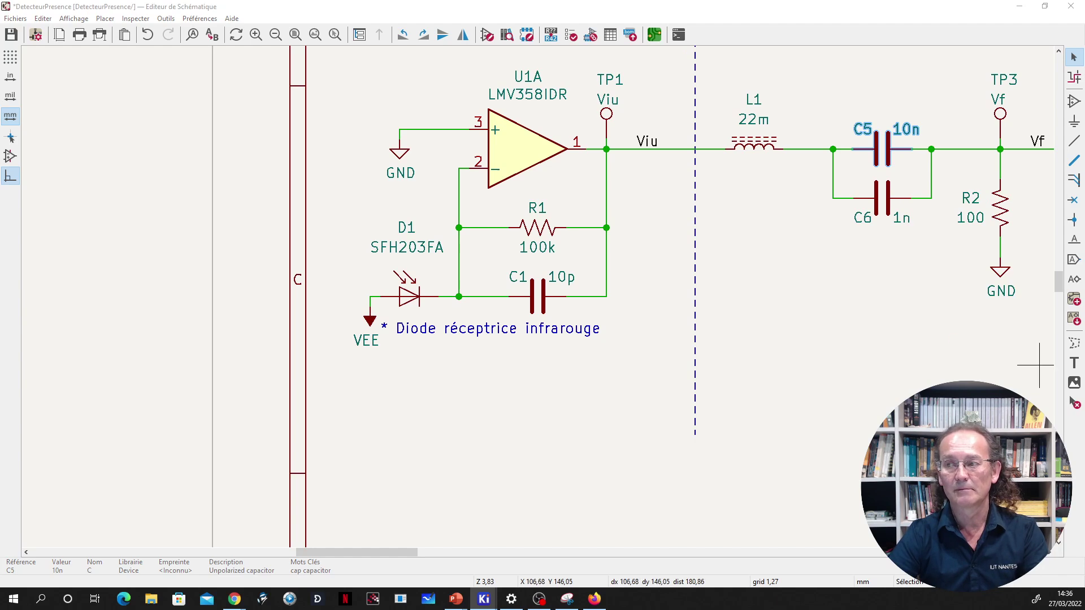
left_click_drag(141, 237, 438, 1)
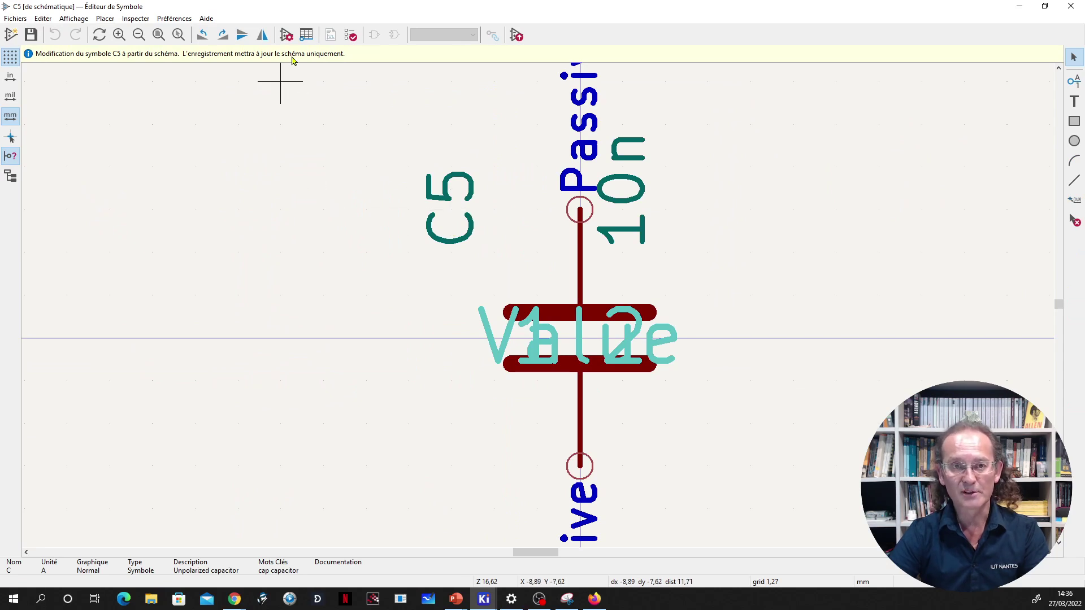
Inspect the footprint filters in C5's symbol properties, and close the Symbol Editor discarding the changes.
left_click(286, 35)
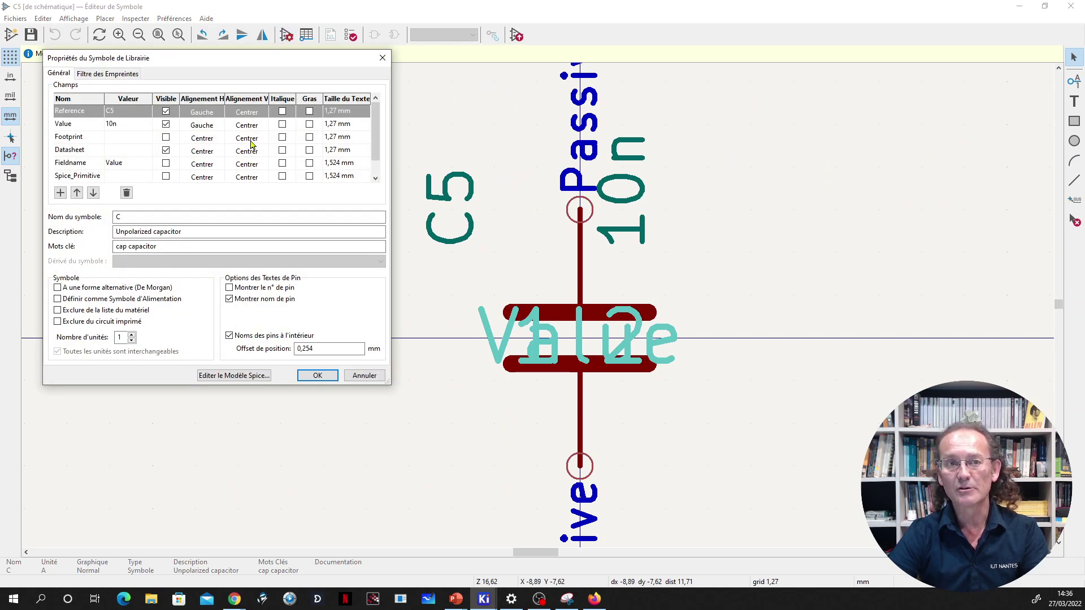
left_click(114, 74)
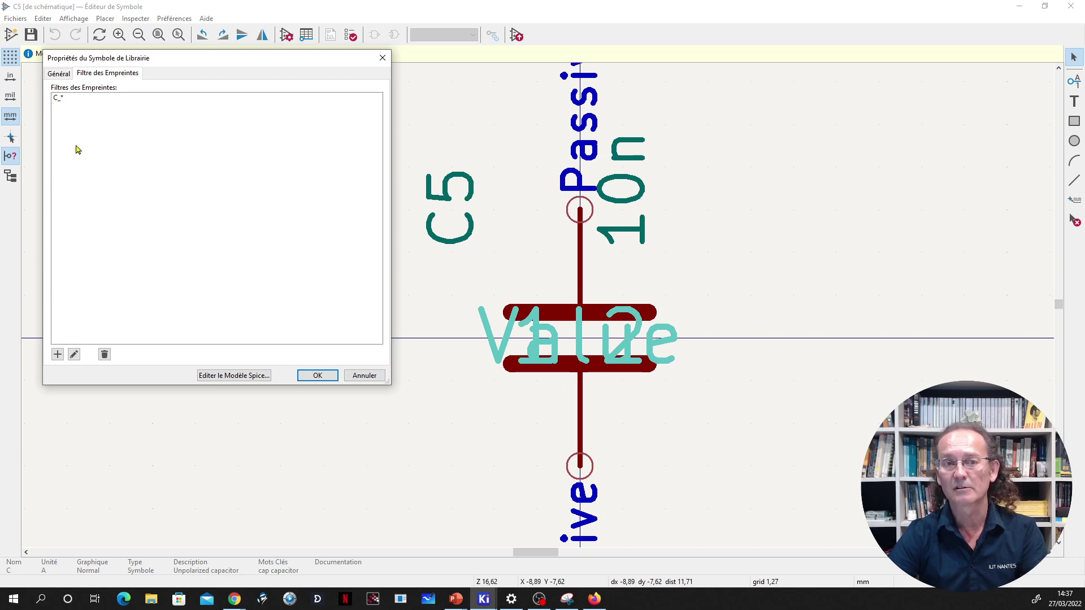
left_click(316, 376)
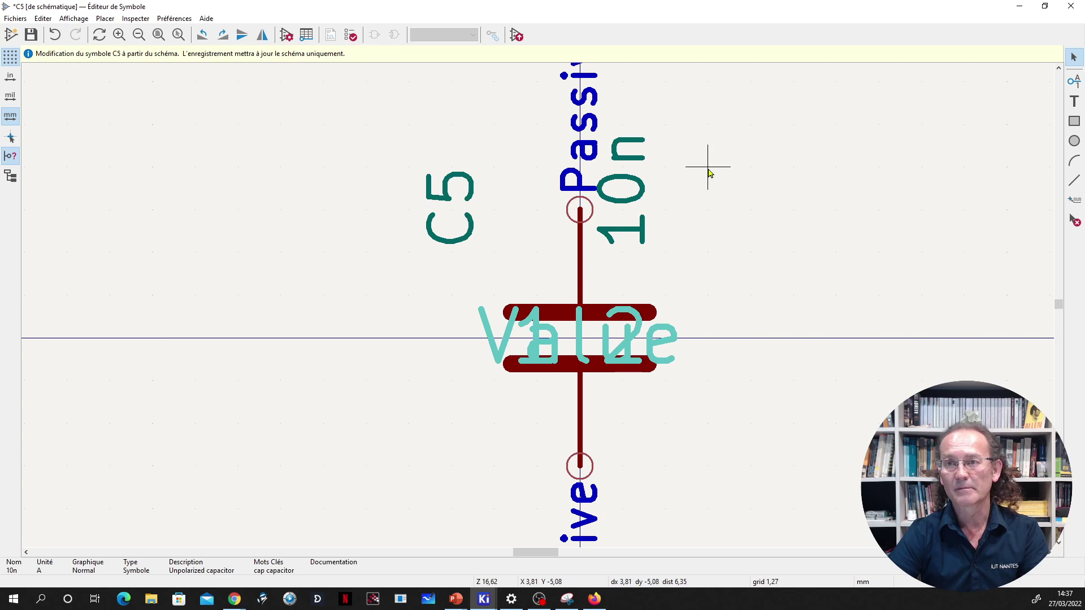
left_click(1074, 10)
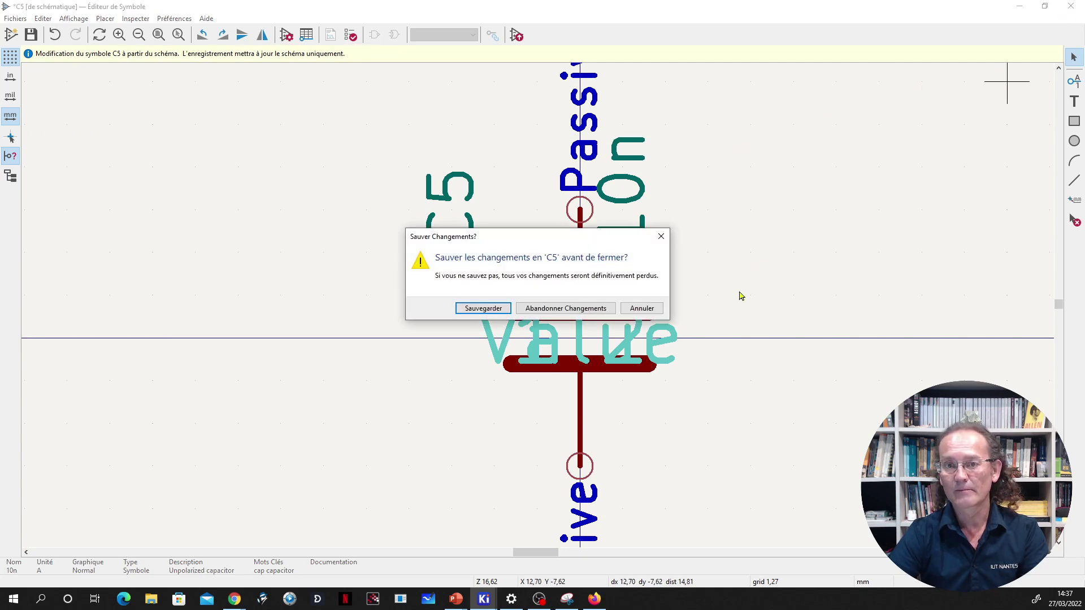
left_click(564, 310)
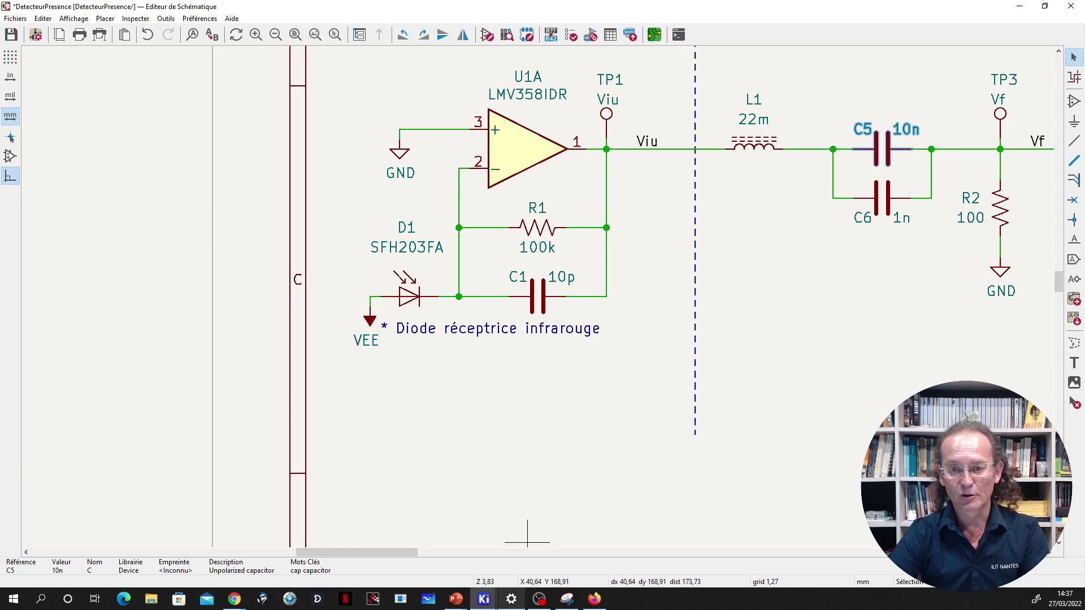
Return to the footprint assignment window and select C1 and the footprint Capacitor_SMD:C_0805_2012Metric_Pad1.18x1.45mm_HandSolder.
left_click(484, 599)
left_click(565, 560)
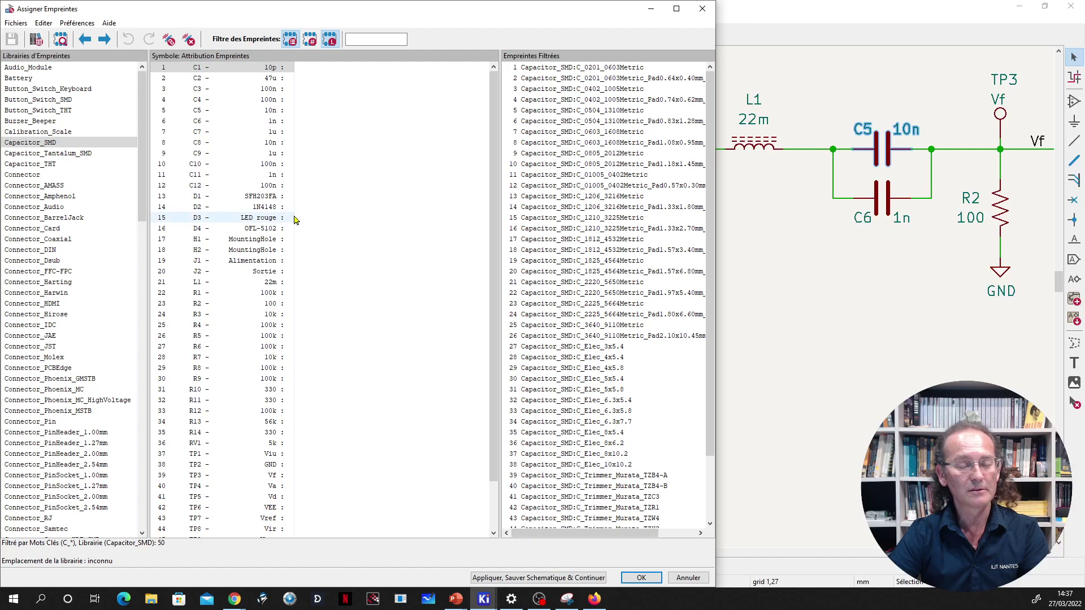
left_click(249, 70)
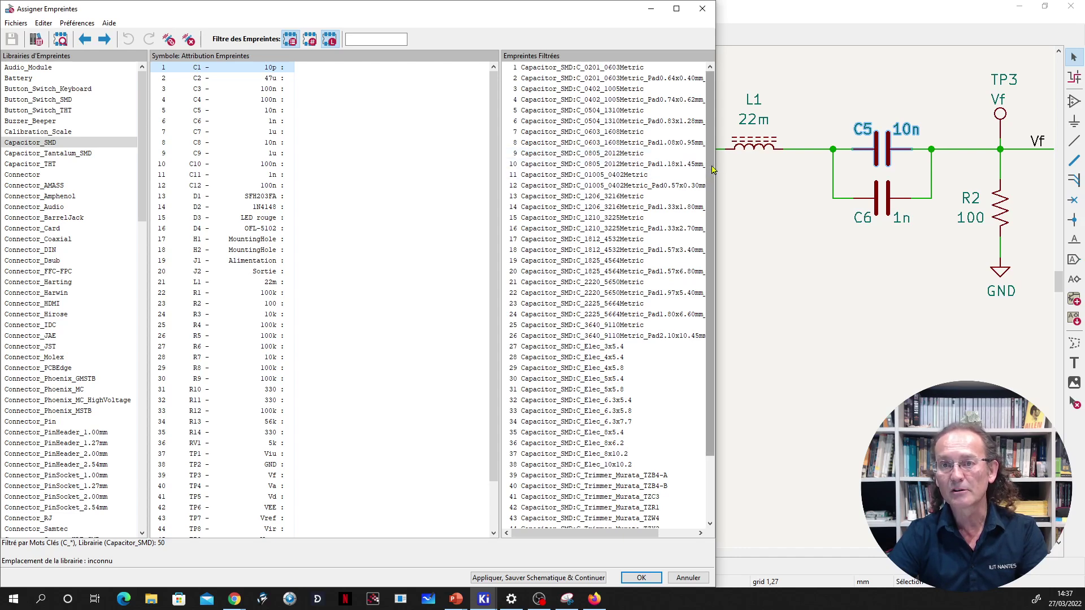
left_click(671, 164)
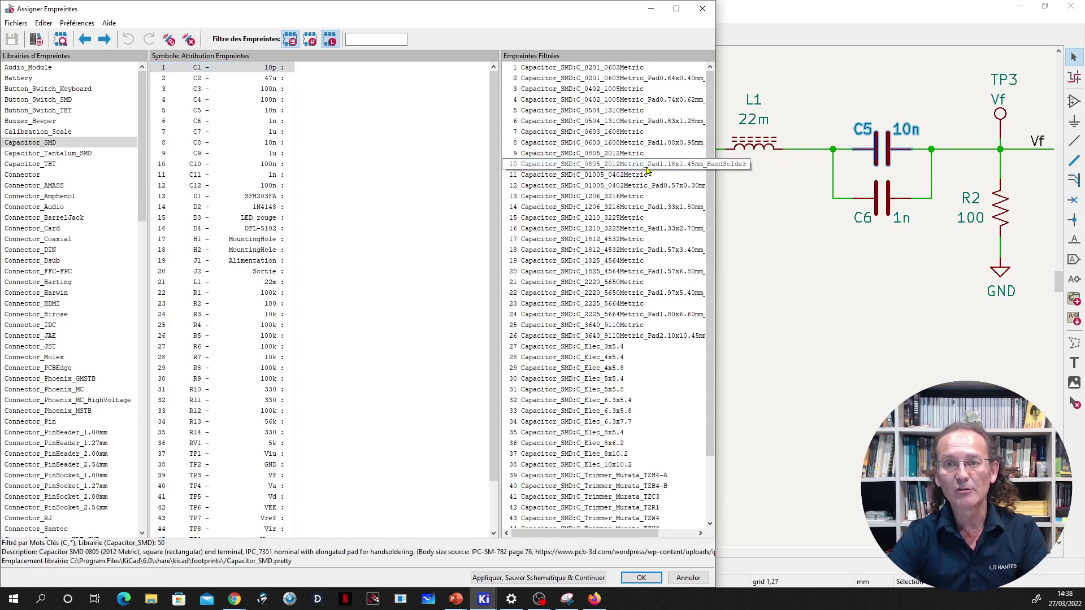
left_click(239, 69)
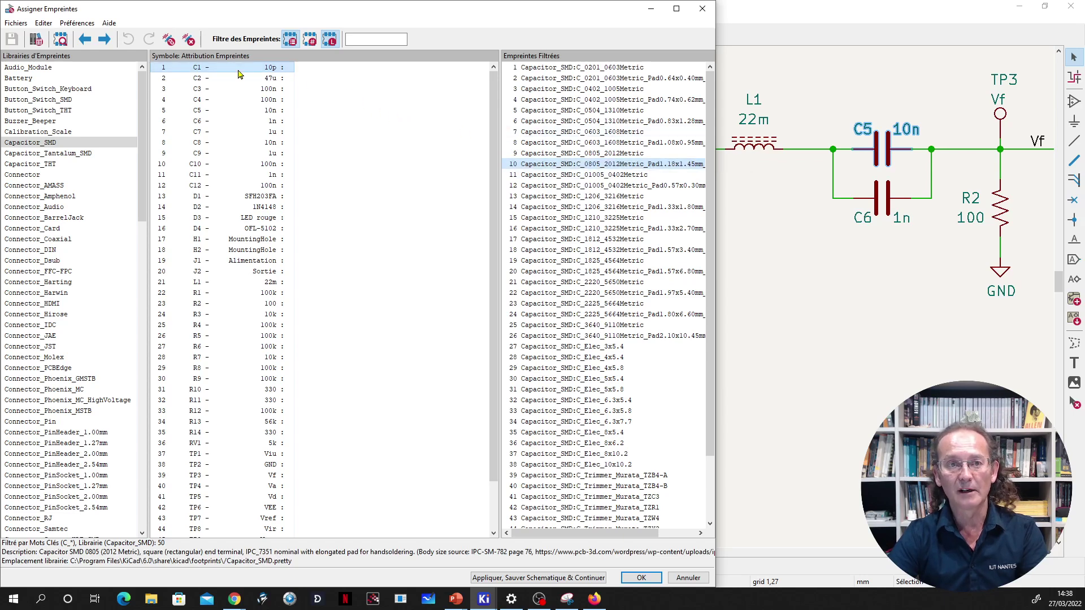
Preview the selected 0805 HandSolder footprint, examine its pads up close, and return to the schematic.
left_click(61, 40)
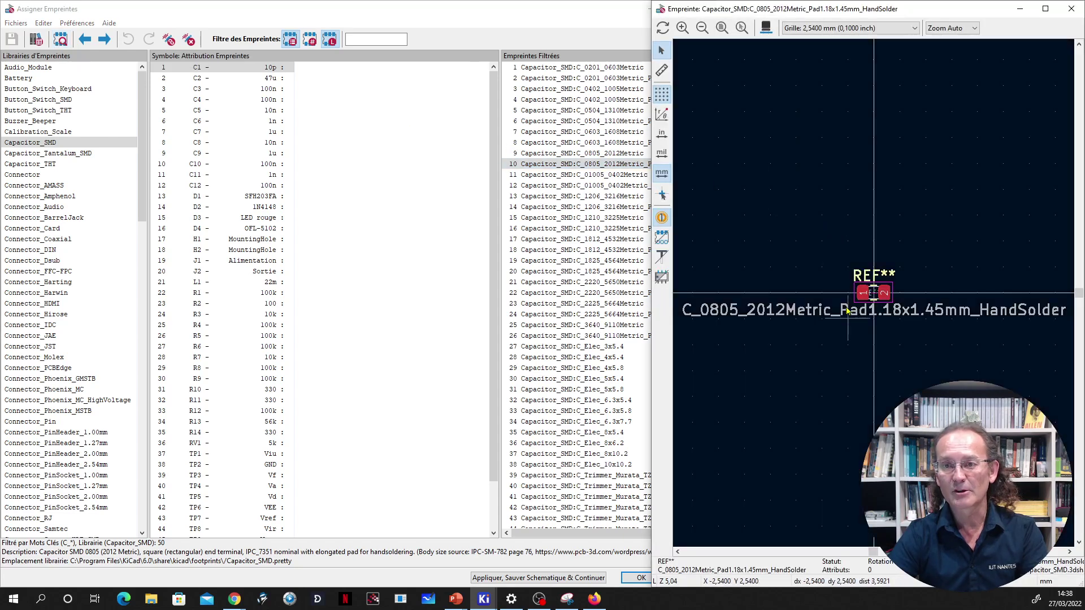
scroll(875, 299, "up", 5)
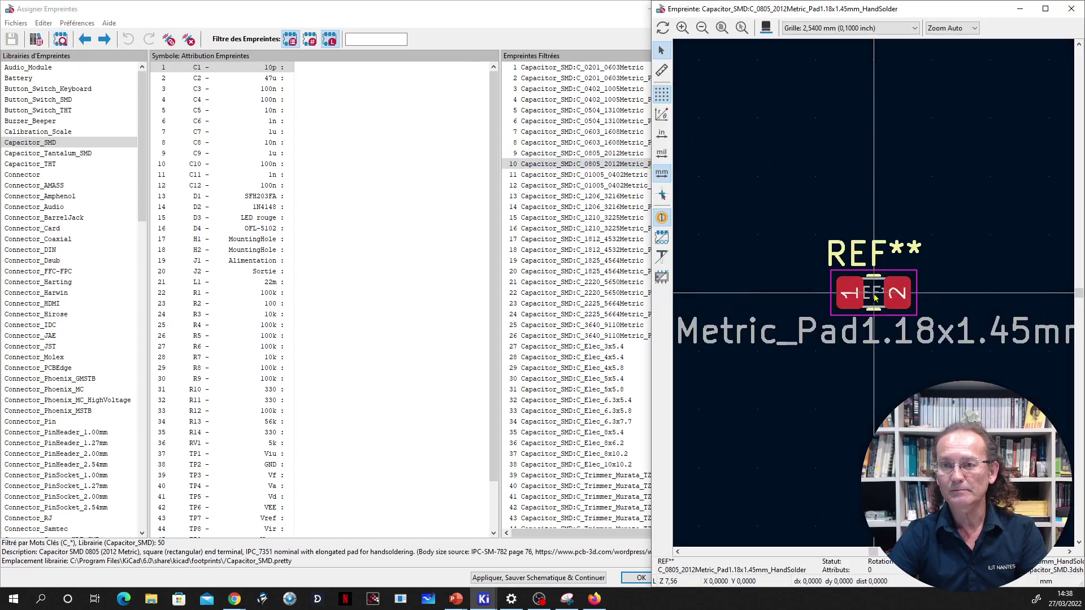
scroll(875, 298, "up", 1)
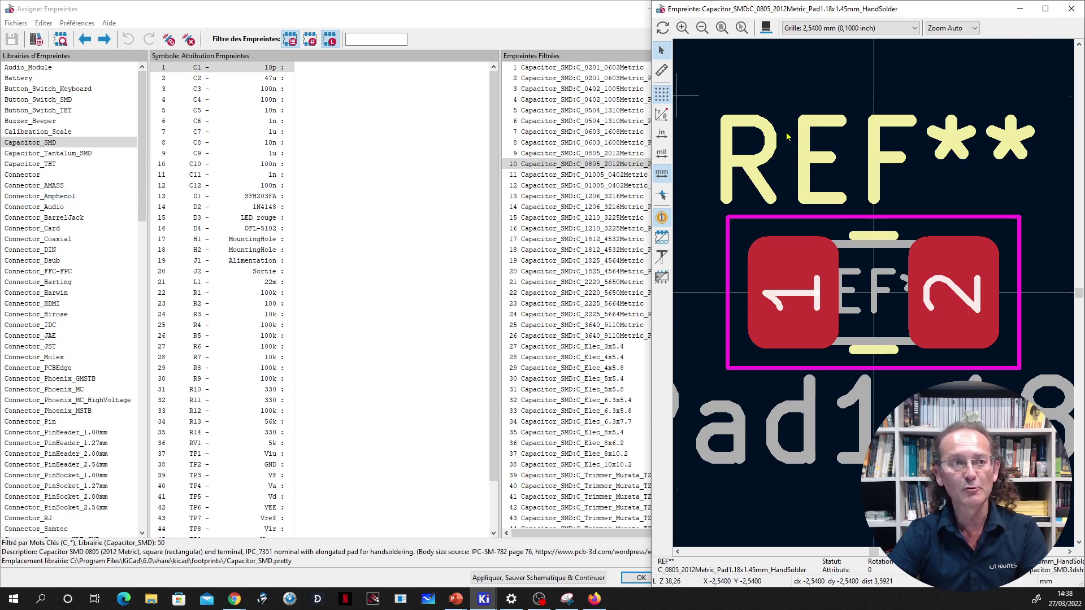
left_click(1020, 10)
left_click(865, 156)
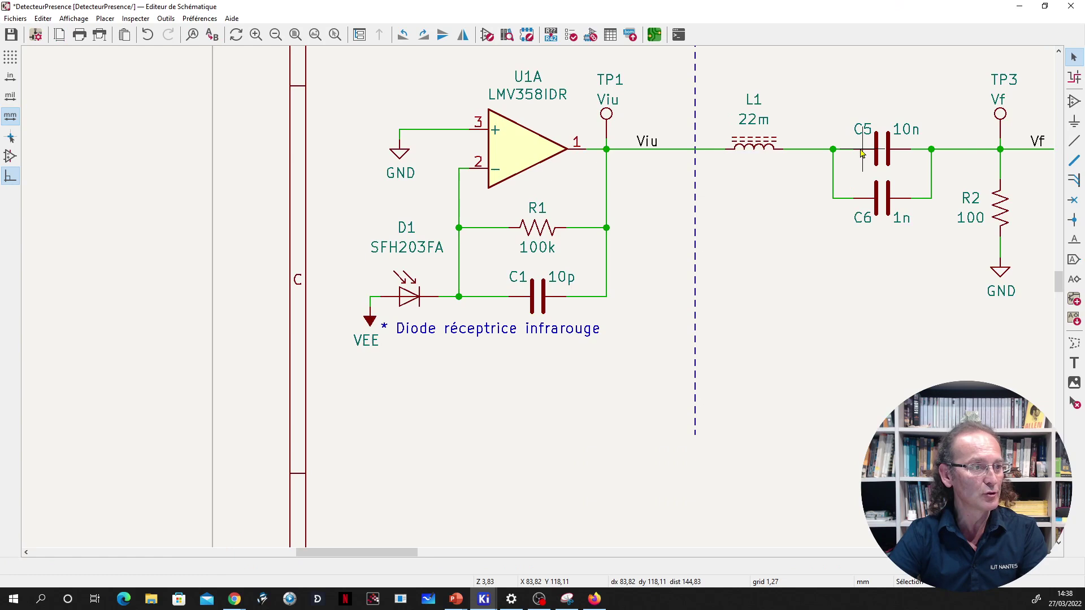
Check which nets connect to each side of capacitor C5 by inspecting the wires at its two pins.
left_click(859, 150)
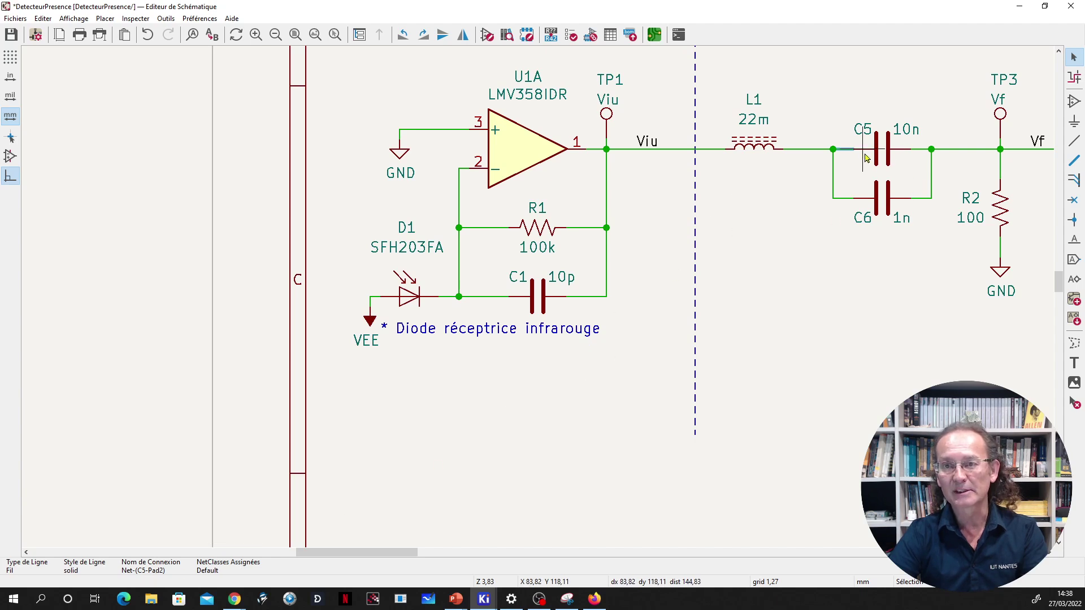
left_click(916, 149)
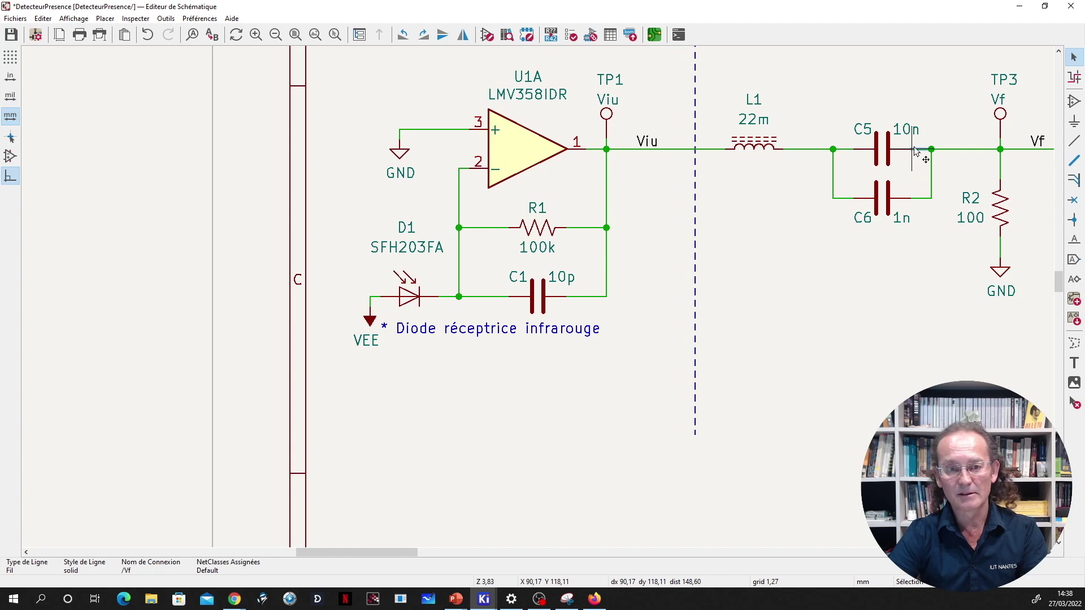
double_click(905, 151)
key("Escape")
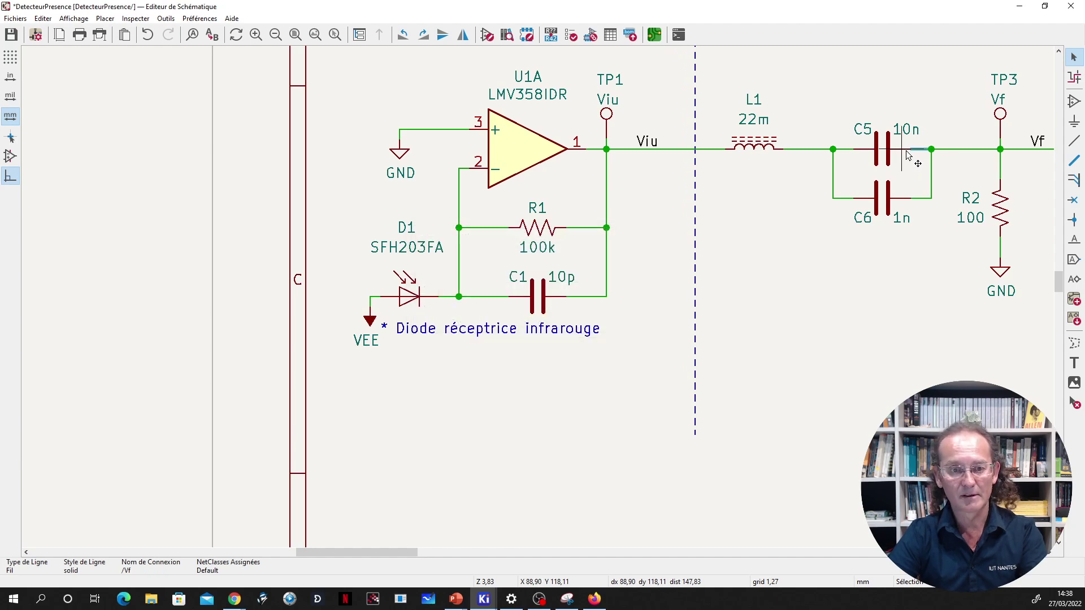
key("Escape")
left_click(908, 152)
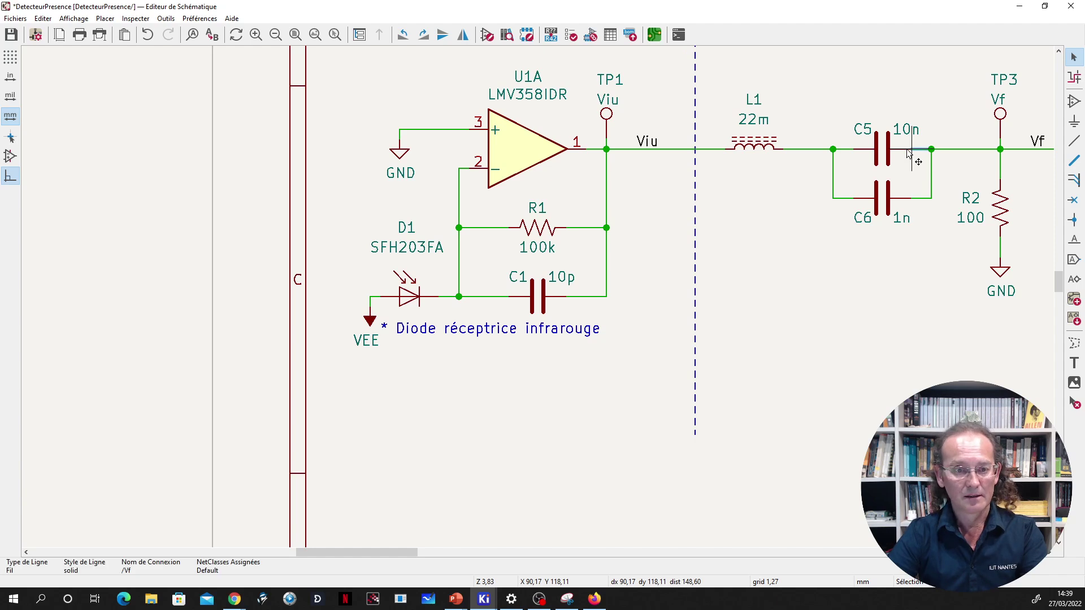
key("Escape")
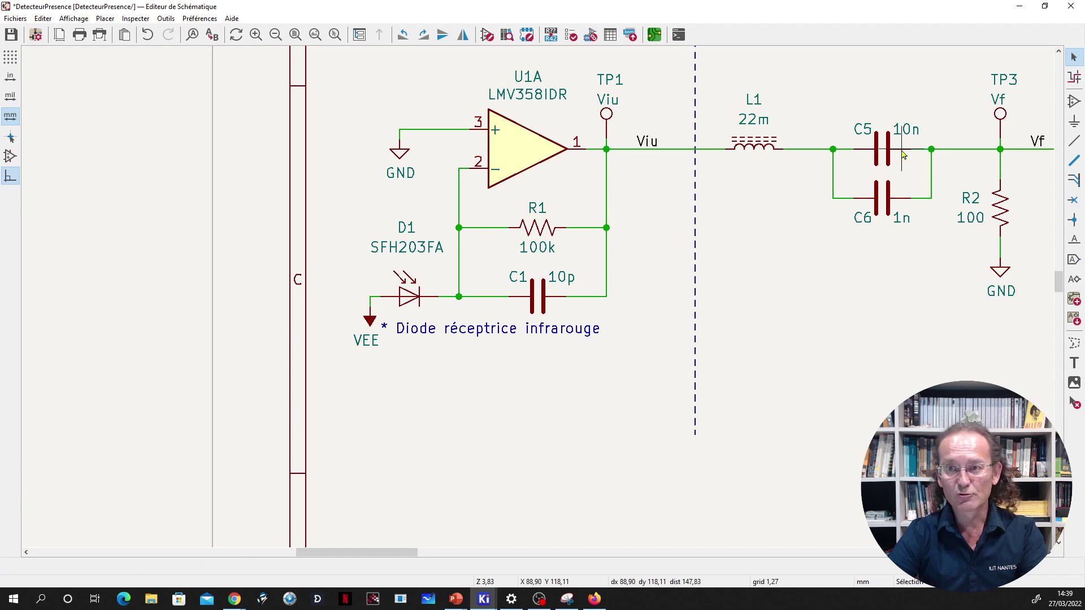
left_click(904, 153)
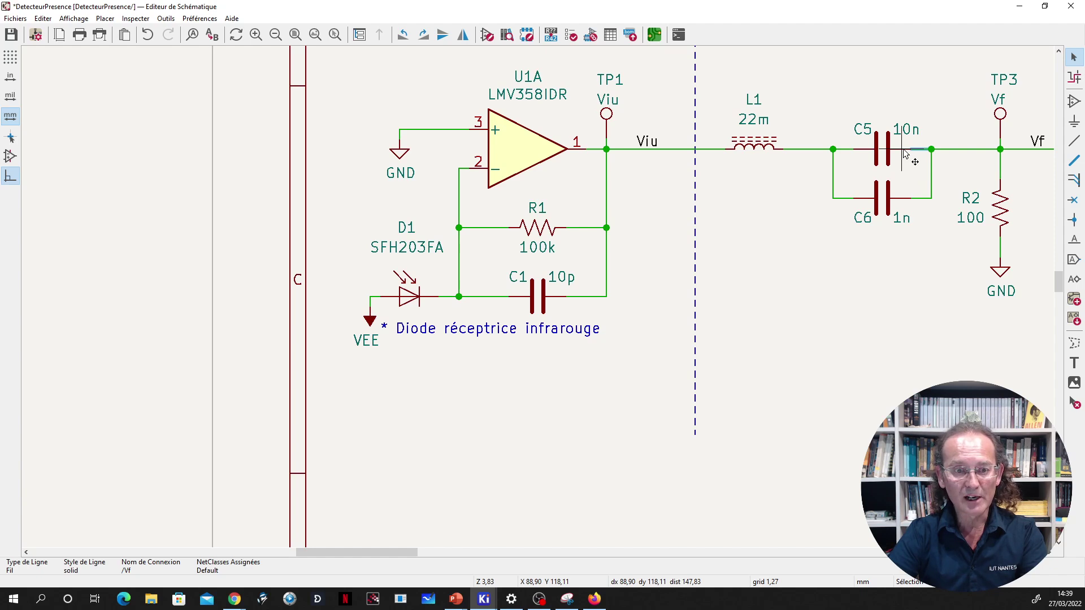
right_click(905, 154)
key("Escape")
key("Escape")
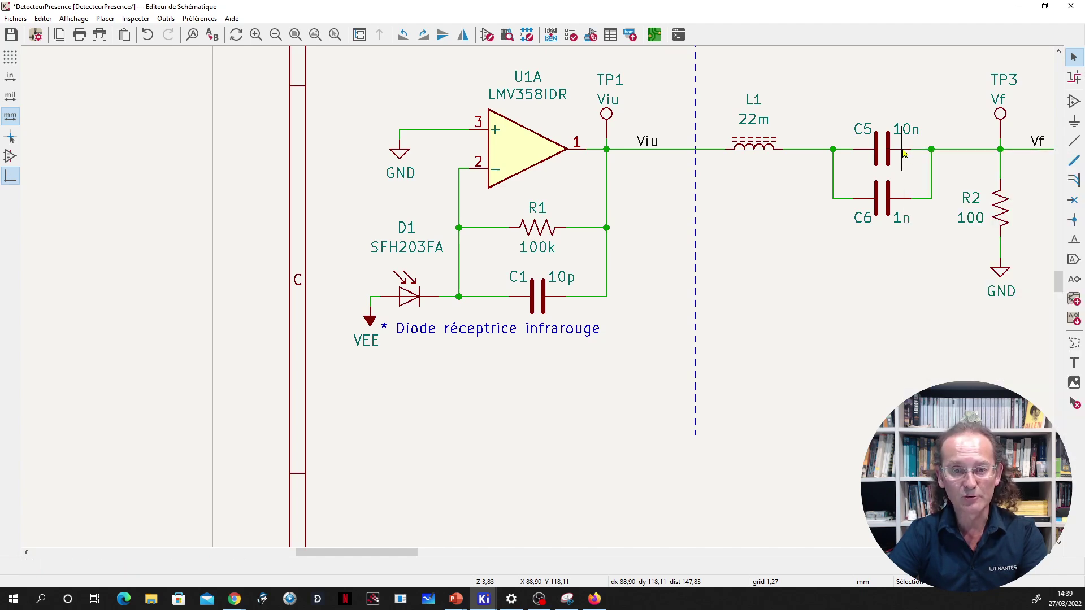
left_click(905, 154)
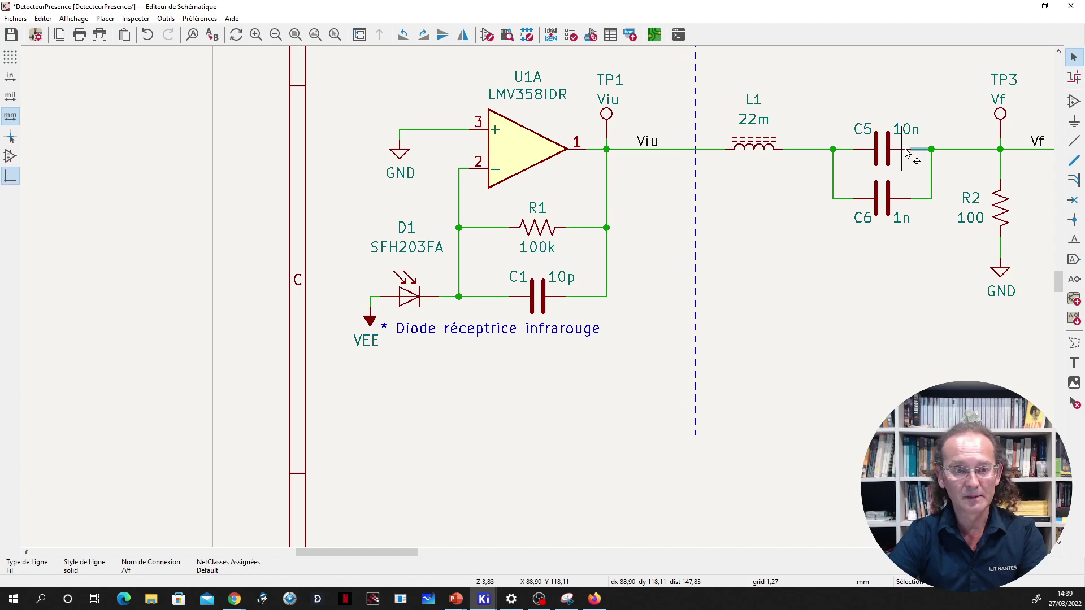
Display the pin numbers of capacitor C5 through its symbol properties, and undo the change.
left_click(882, 154)
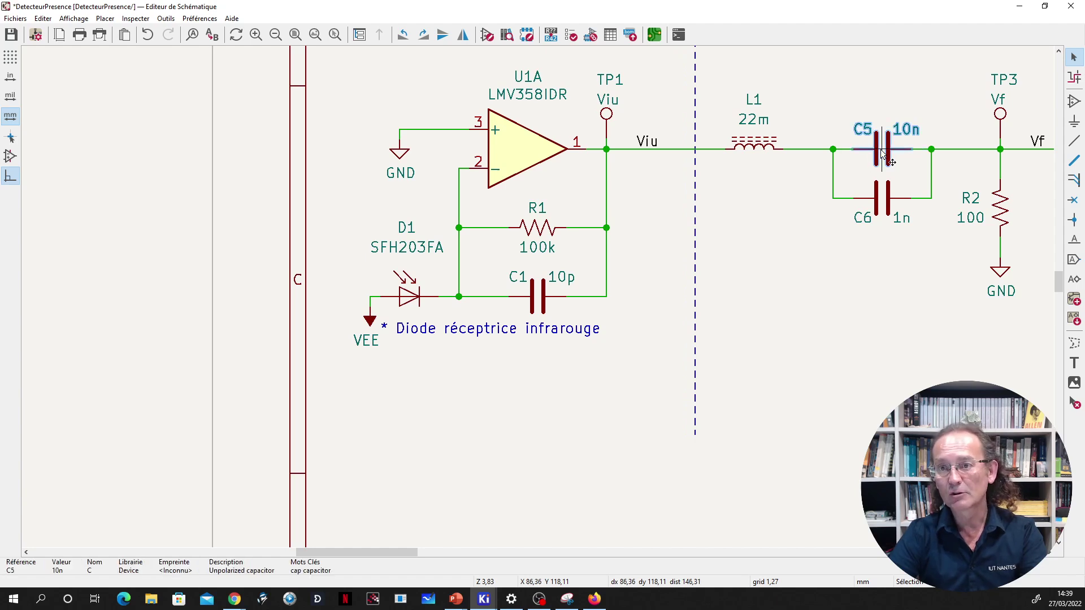
right_click(883, 153)
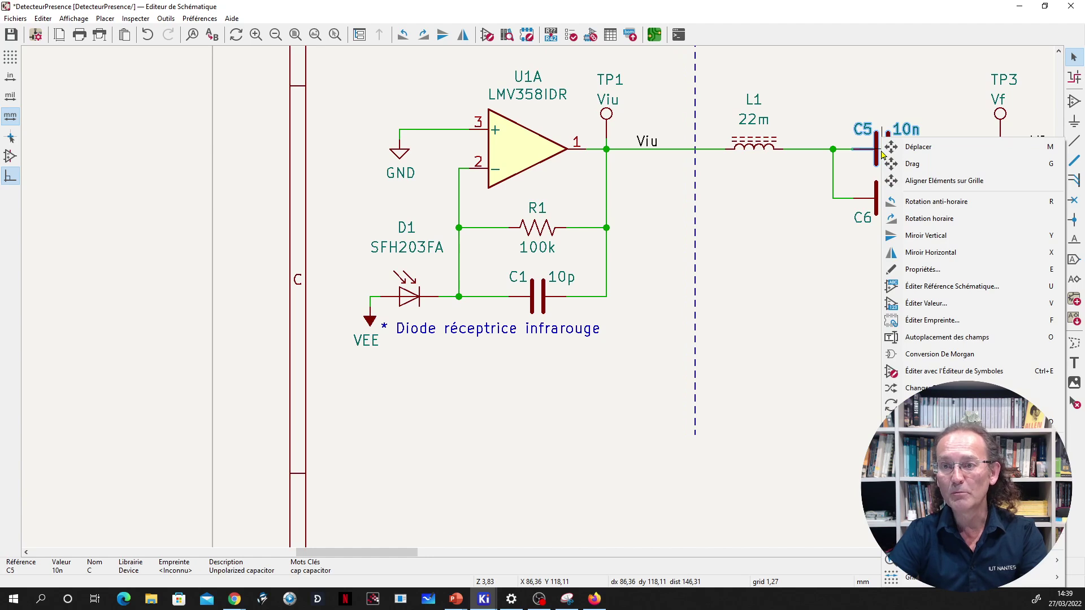
left_click(955, 269)
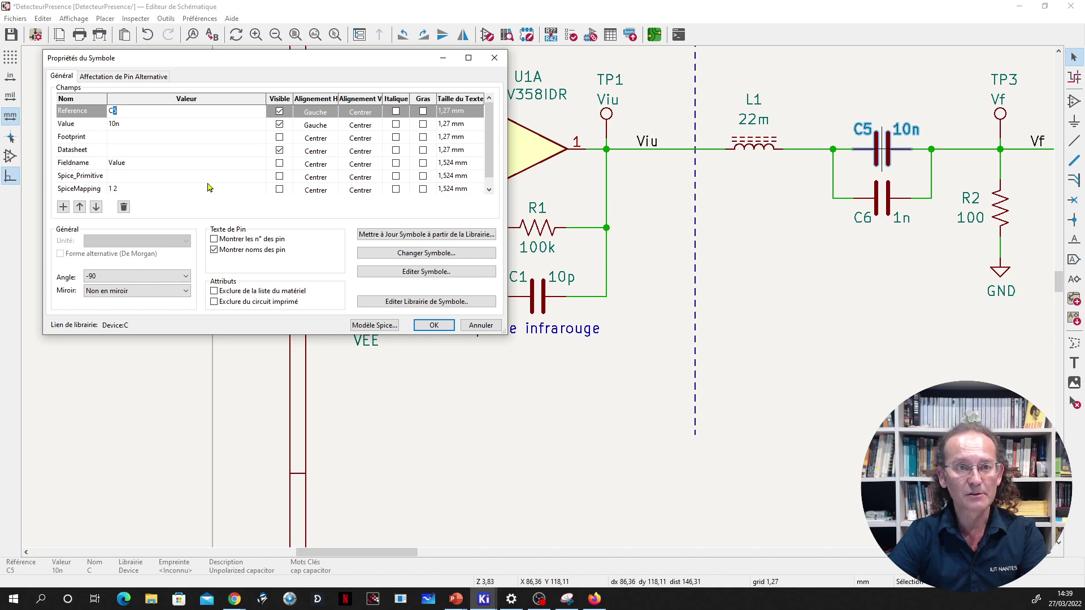
scroll(206, 180, "down", 1)
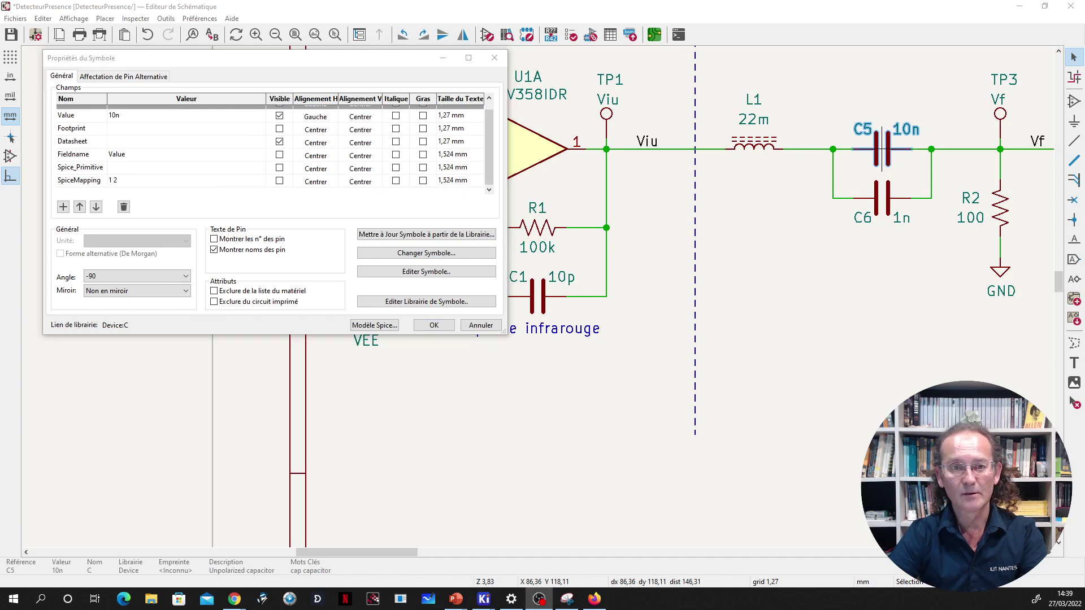
left_click(214, 242)
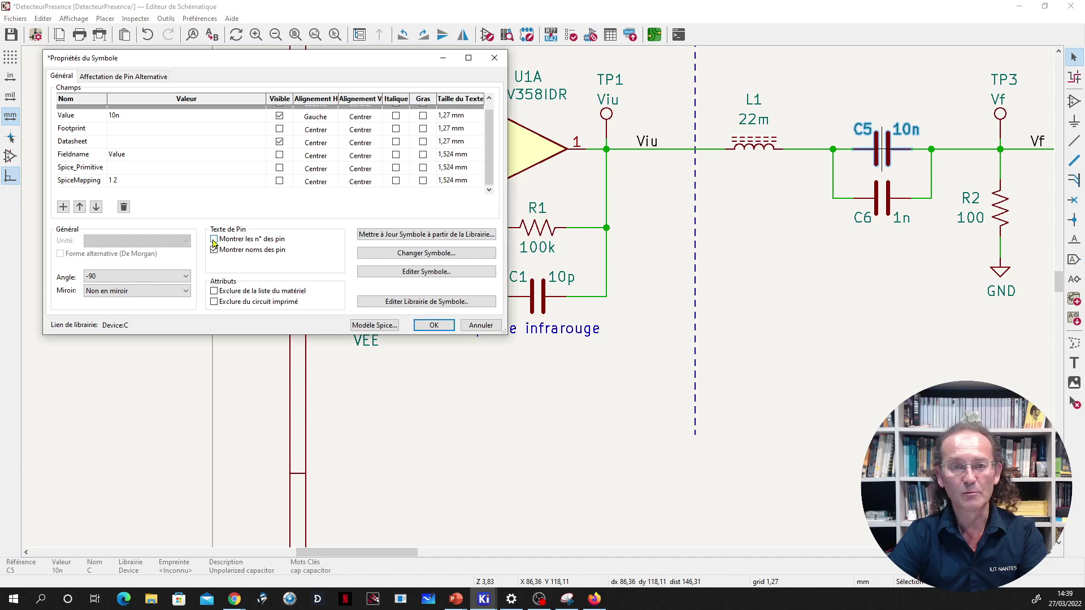
left_click(435, 326)
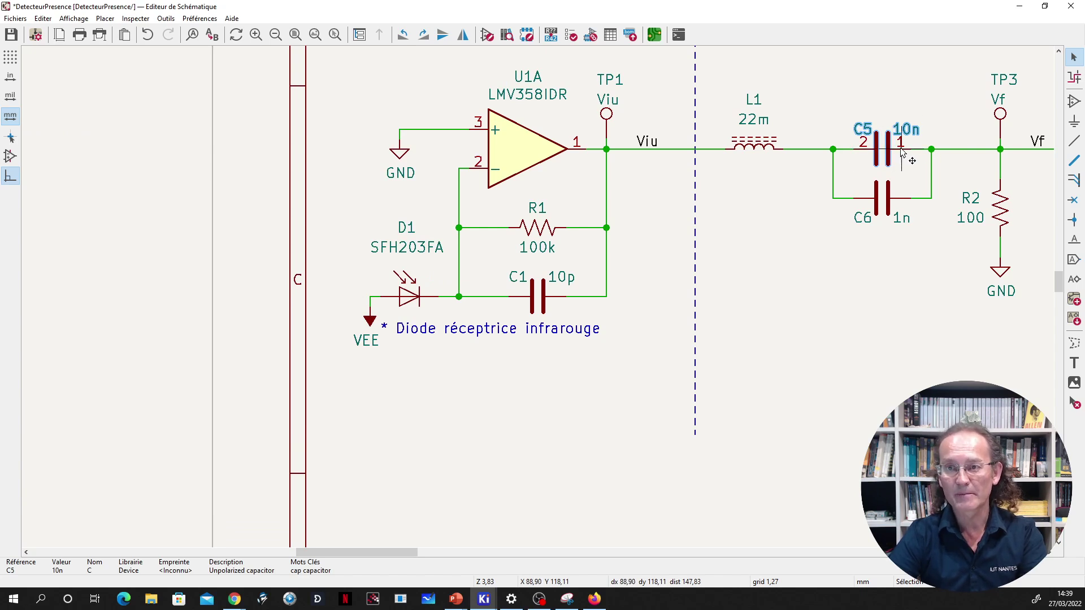
key("ctrl+z")
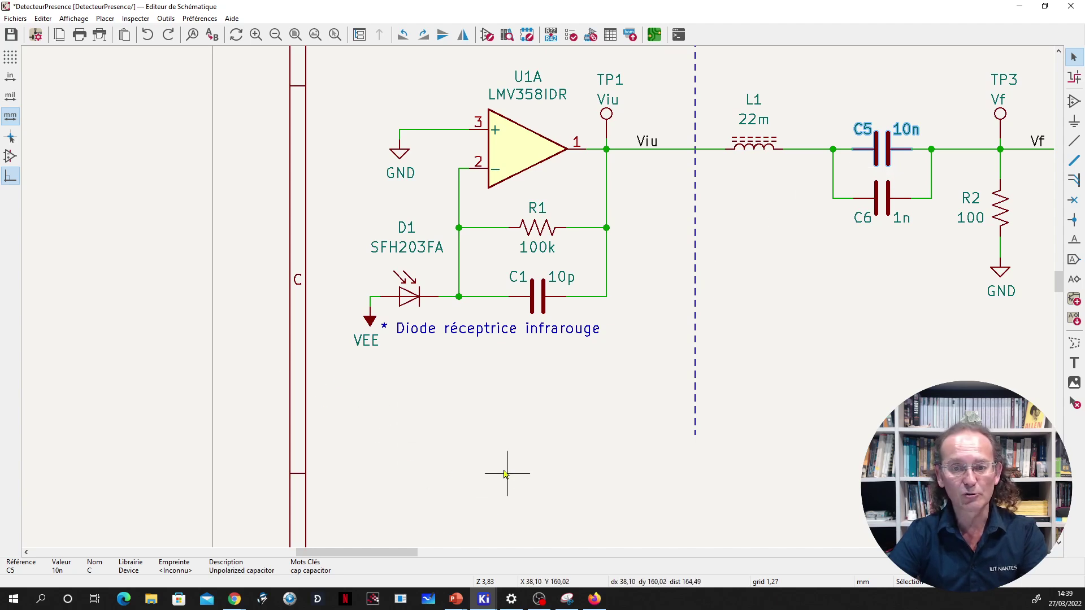
Return to the footprint assignment window and its 0805 HandSolder preview, and try the measuring tool on pad 1.
mouse_move(484, 598)
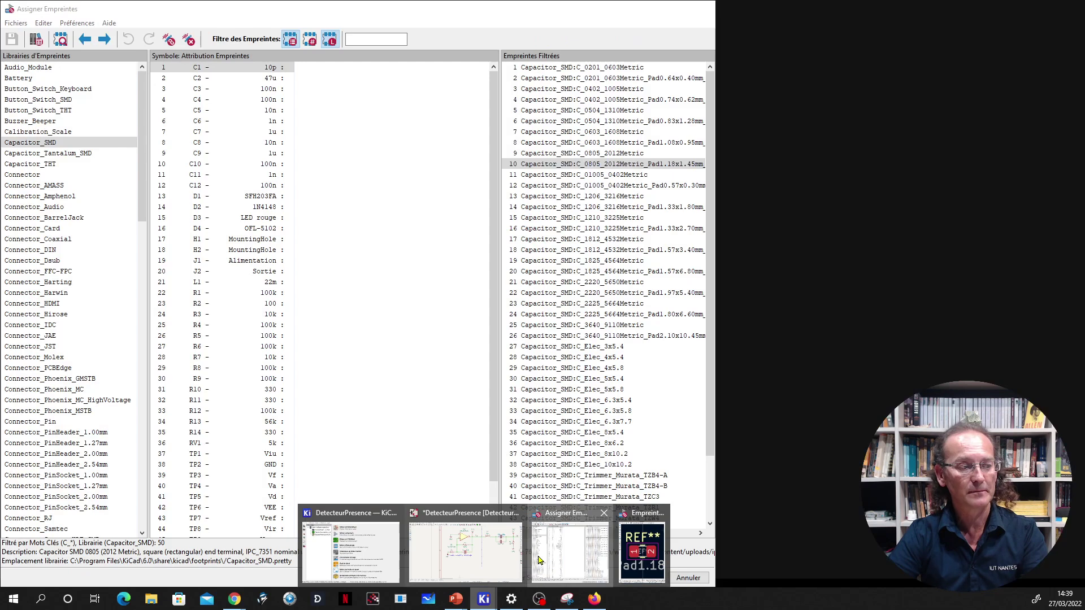
left_click(560, 566)
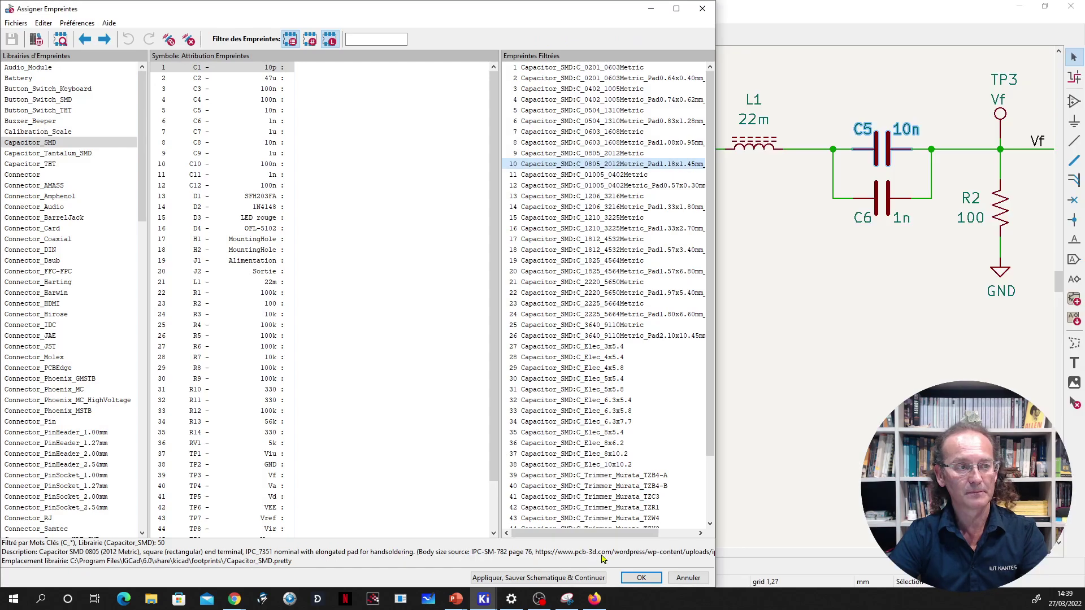
mouse_move(484, 599)
left_click(641, 551)
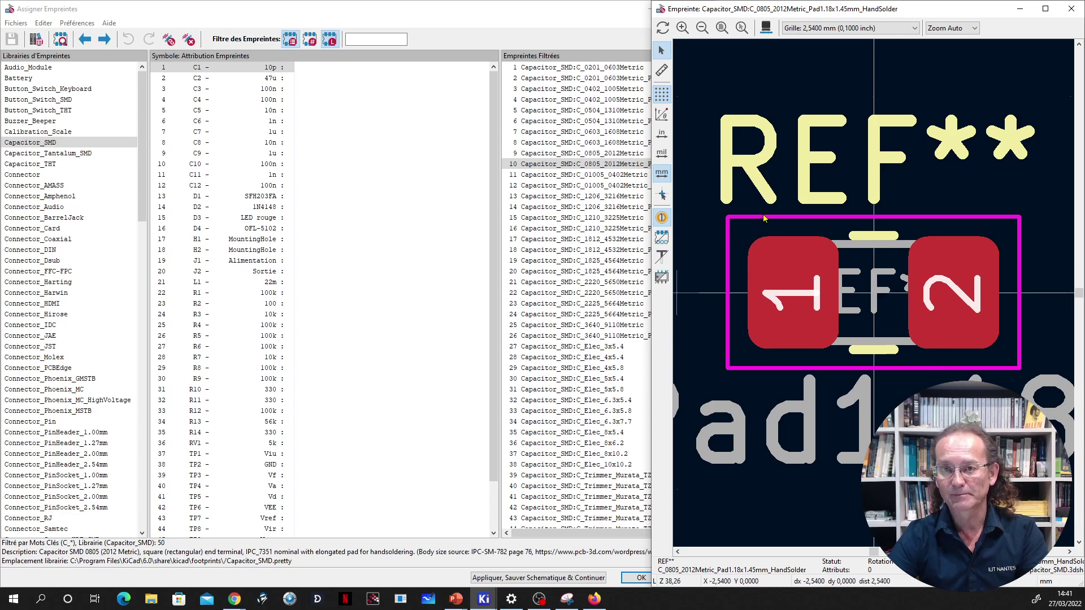
left_click(662, 75)
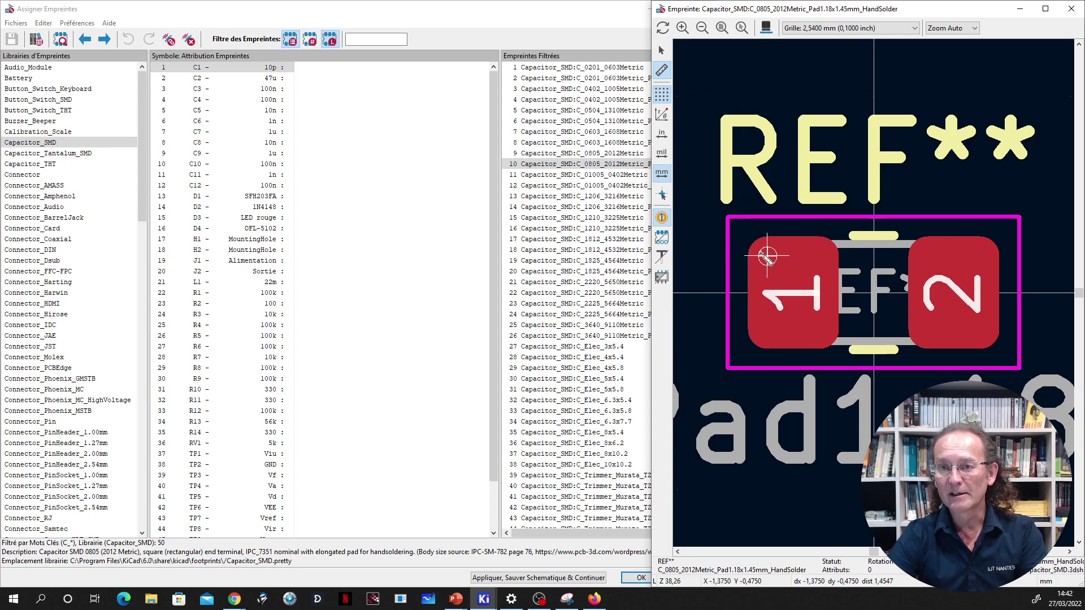
left_click(793, 237)
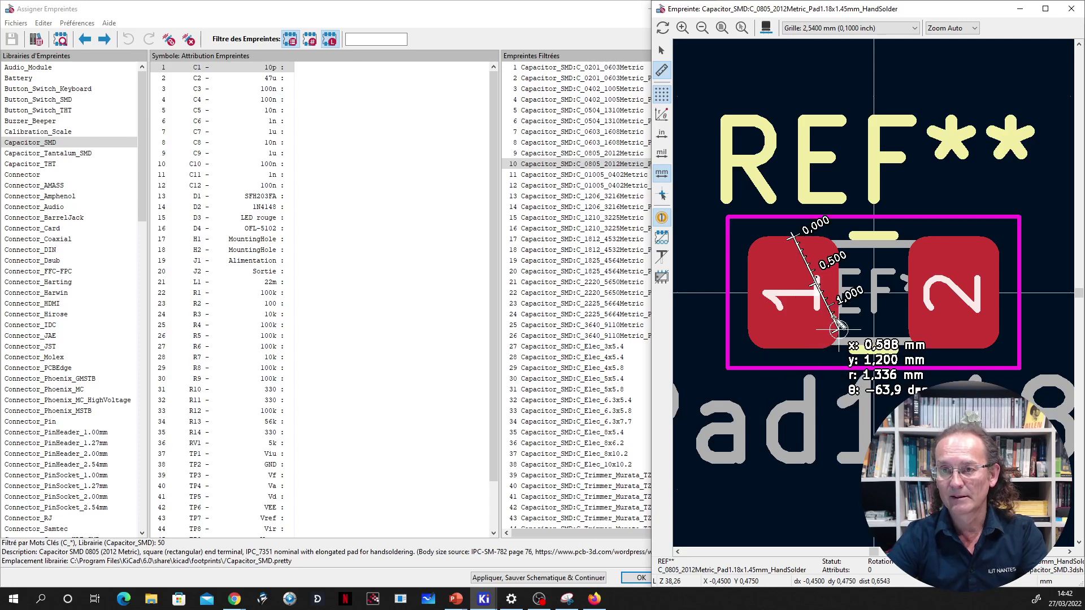
key("Escape")
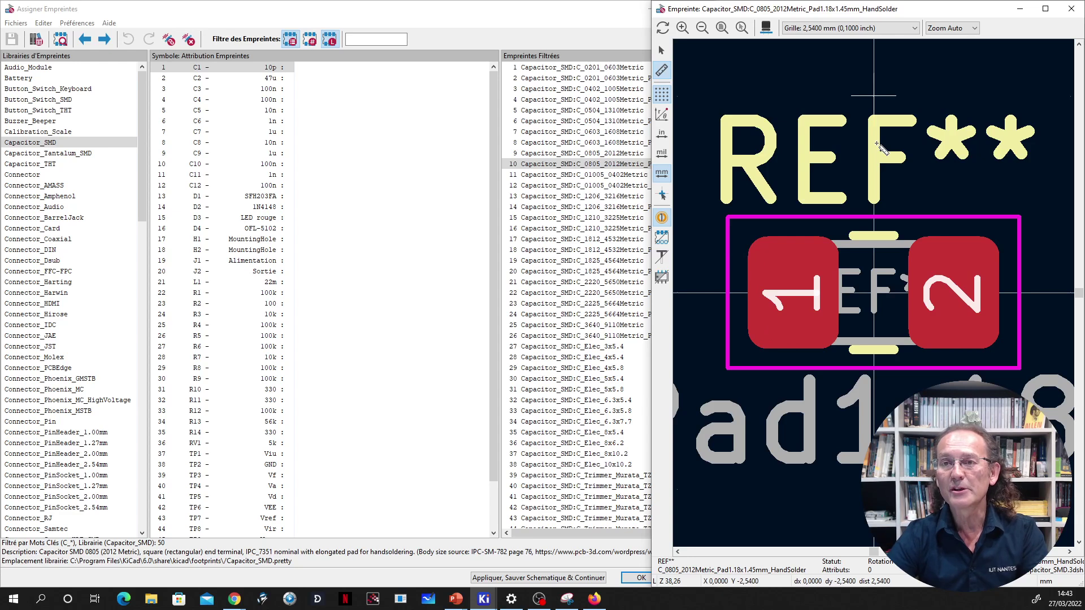
Assign the footprint Capacitor_SMD:C_0805_2012Metric_Pad1.18x1.45mm_HandSolder to C1 in the footprint assignment window.
left_click(452, 14)
left_click(273, 69)
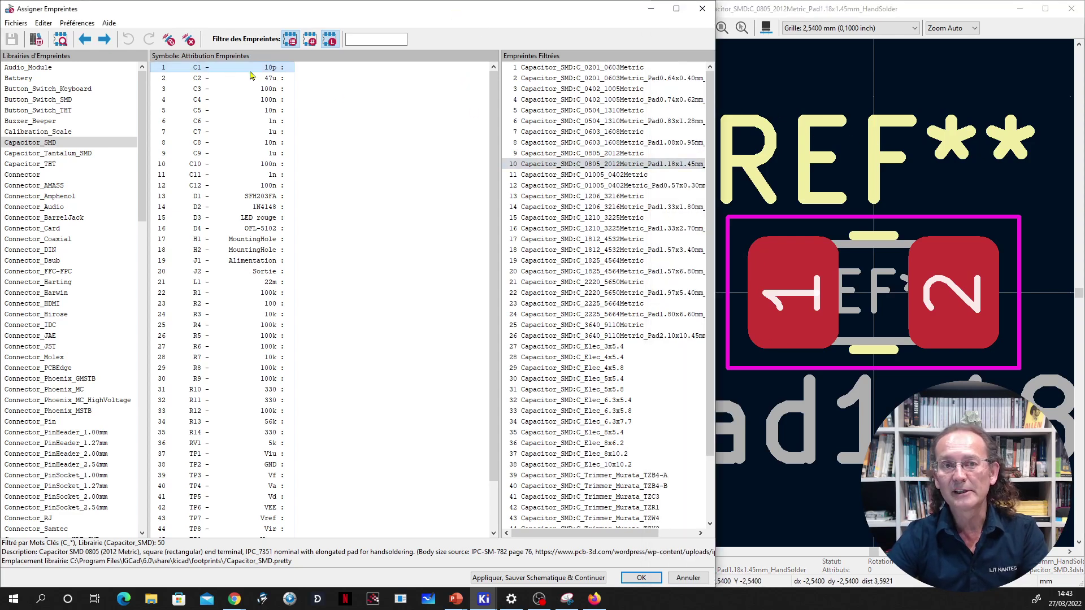
double_click(544, 165)
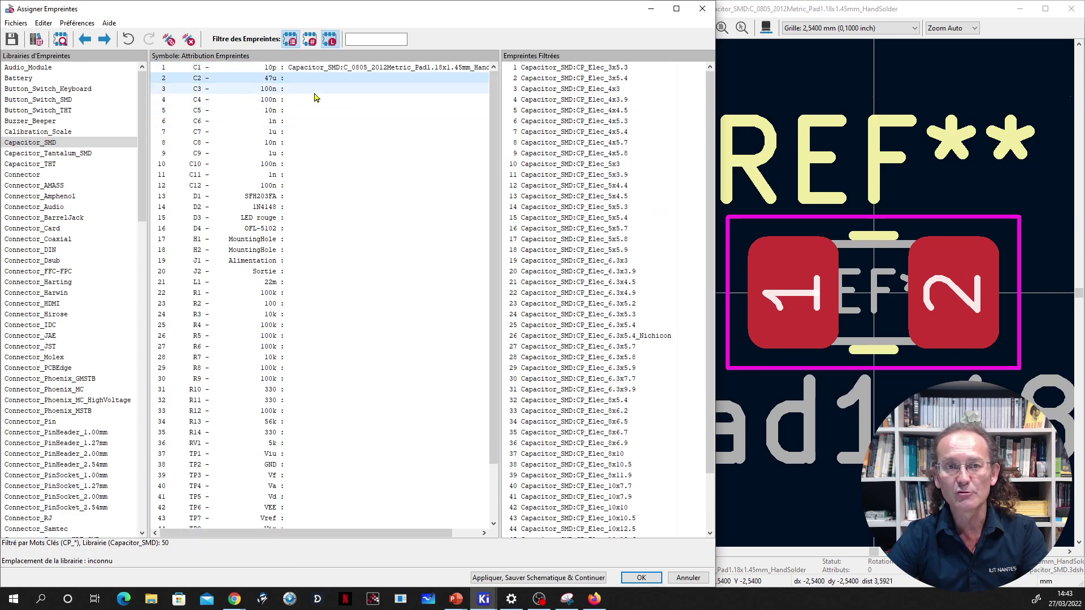
Skip C2 and assign the same C_0805_2012Metric_Pad1.18x1.45mm_HandSolder footprint to each of the capacitors C3 to C12.
key("Down")
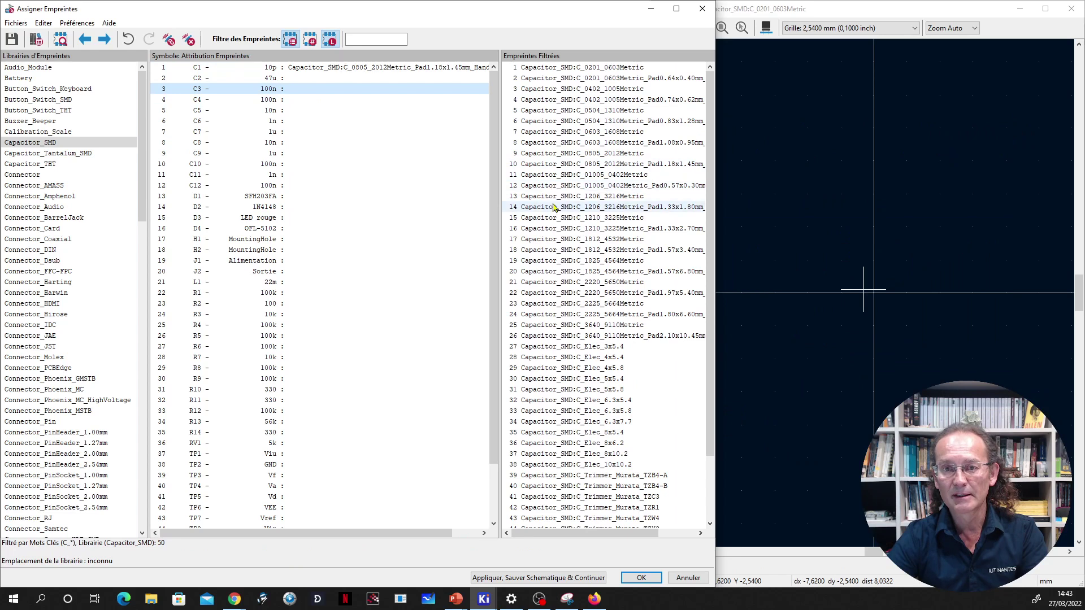
double_click(553, 163)
double_click(554, 164)
double_click(554, 163)
double_click(554, 164)
double_click(554, 164)
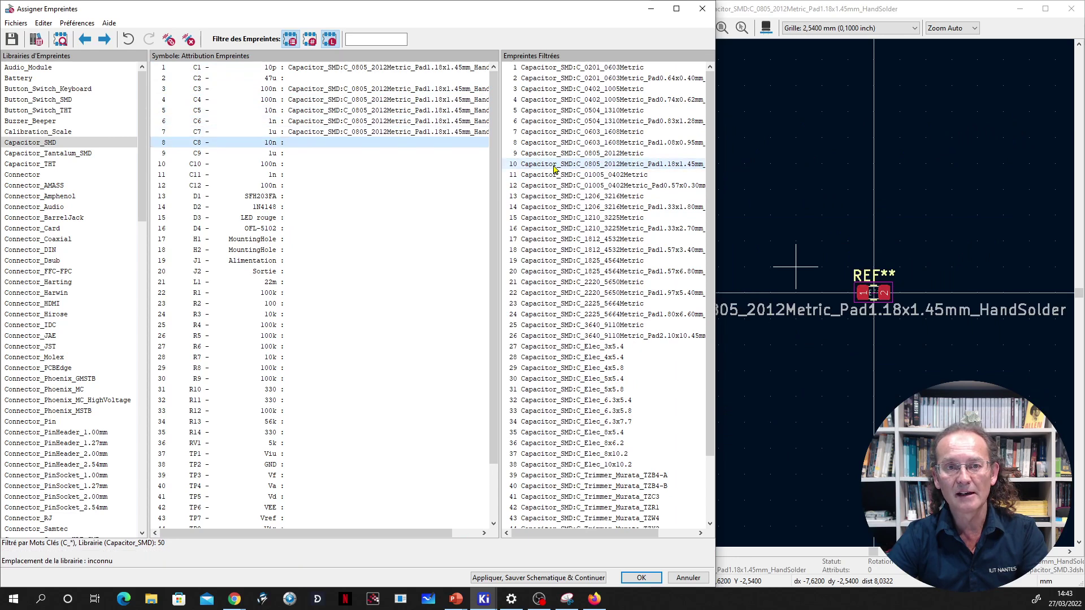
double_click(554, 164)
double_click(553, 164)
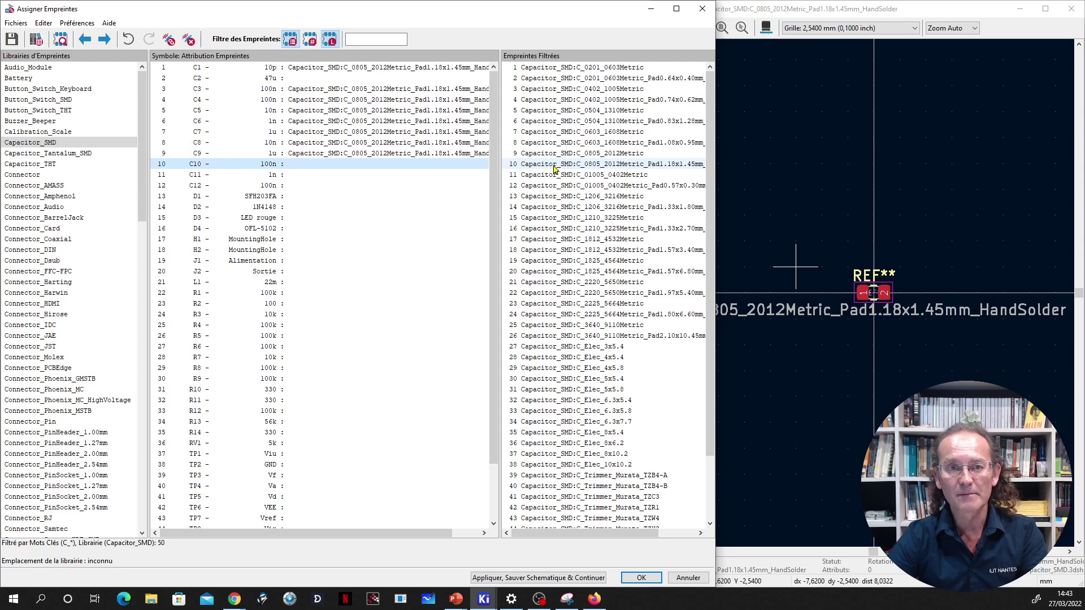
double_click(554, 163)
double_click(554, 164)
double_click(554, 163)
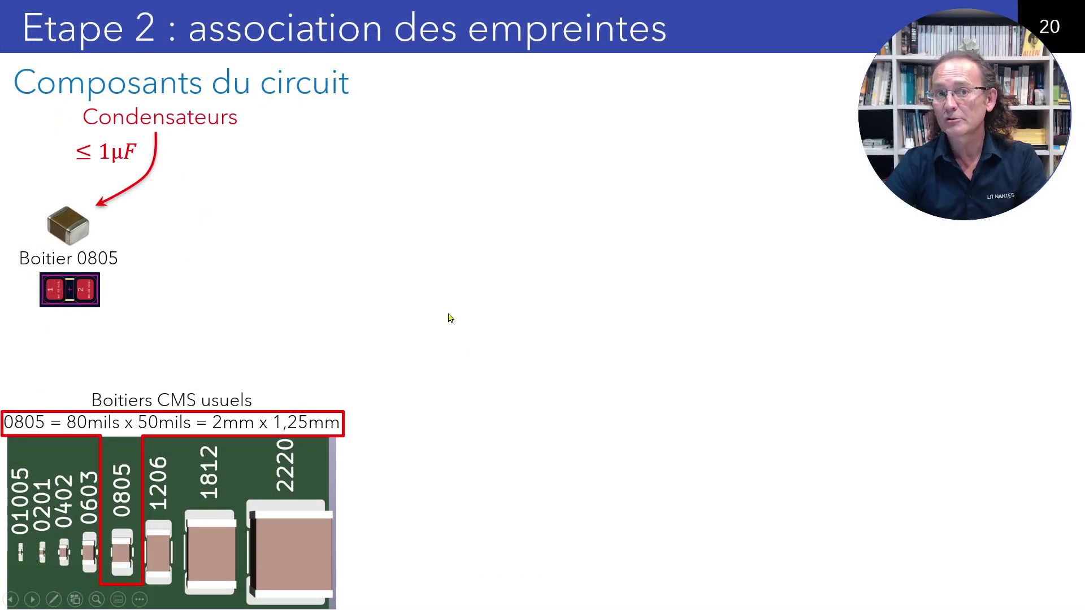
left_click(415, 291)
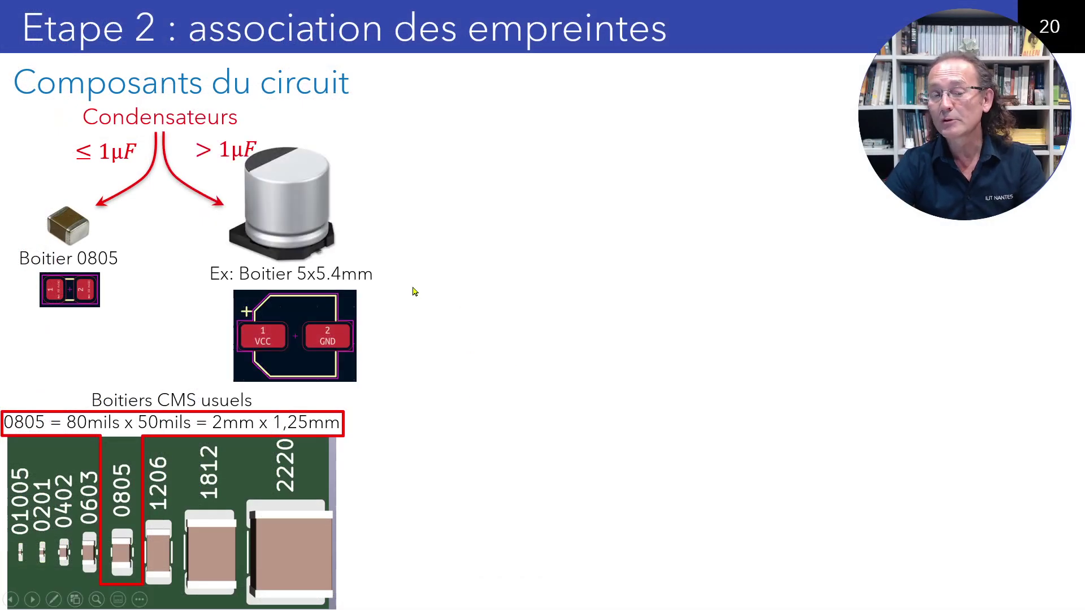
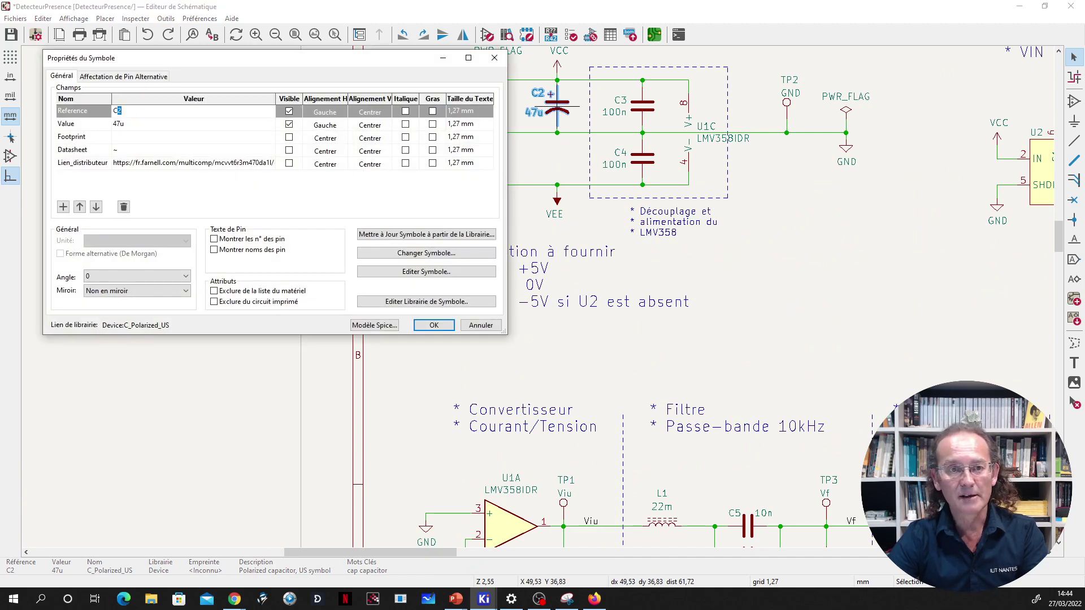
Copy the Lien_distributeur link from the symbol properties of the 47u capacitor C2, and close the properties.
left_click(181, 165)
key("ctrl+c")
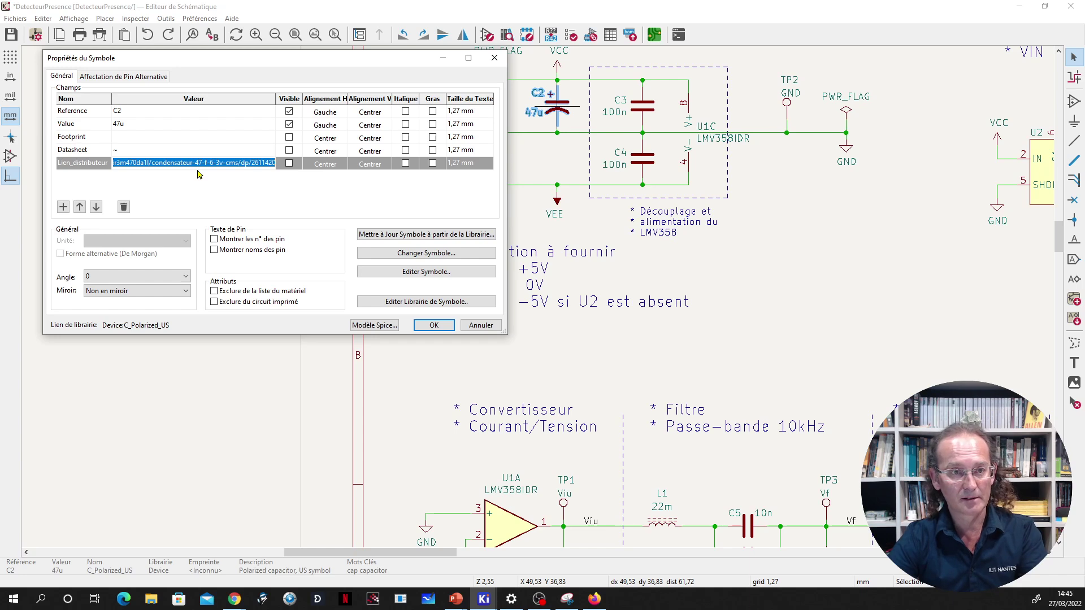
key("Return")
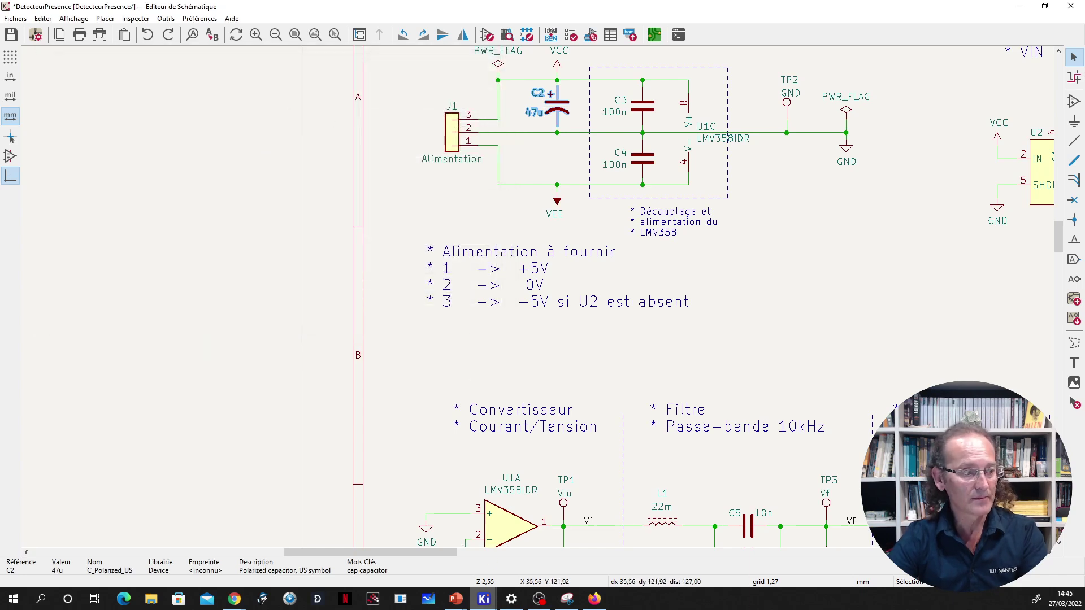
Switch to Firefox, load the copied Farnell link for C2's capacitor, and open the MCVVT6R3M470DA1L datasheet.
left_click(594, 598)
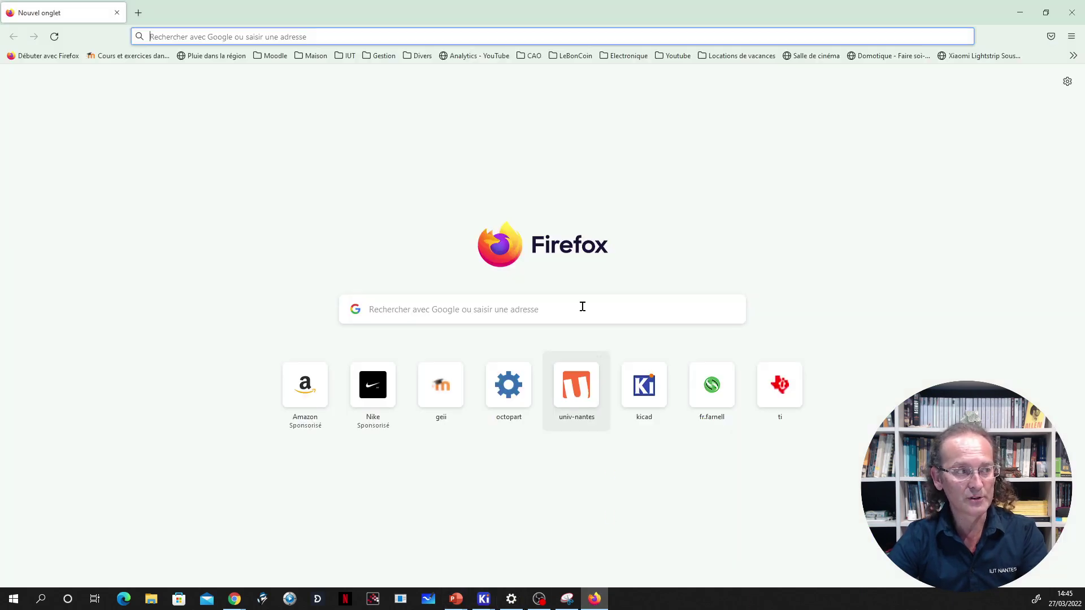
left_click(371, 36)
key("ctrl+v")
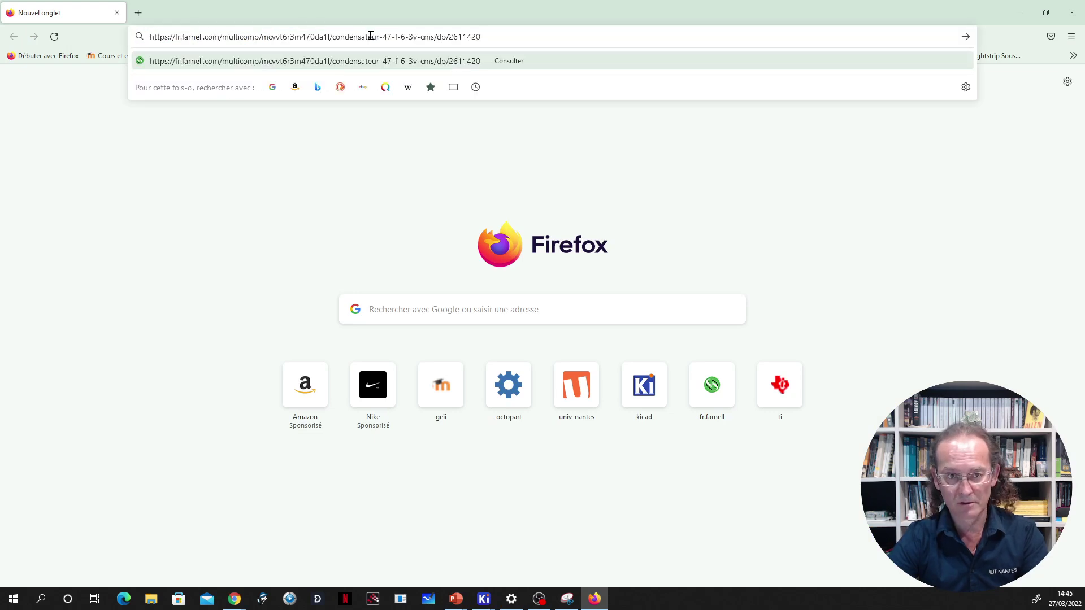
key("Return")
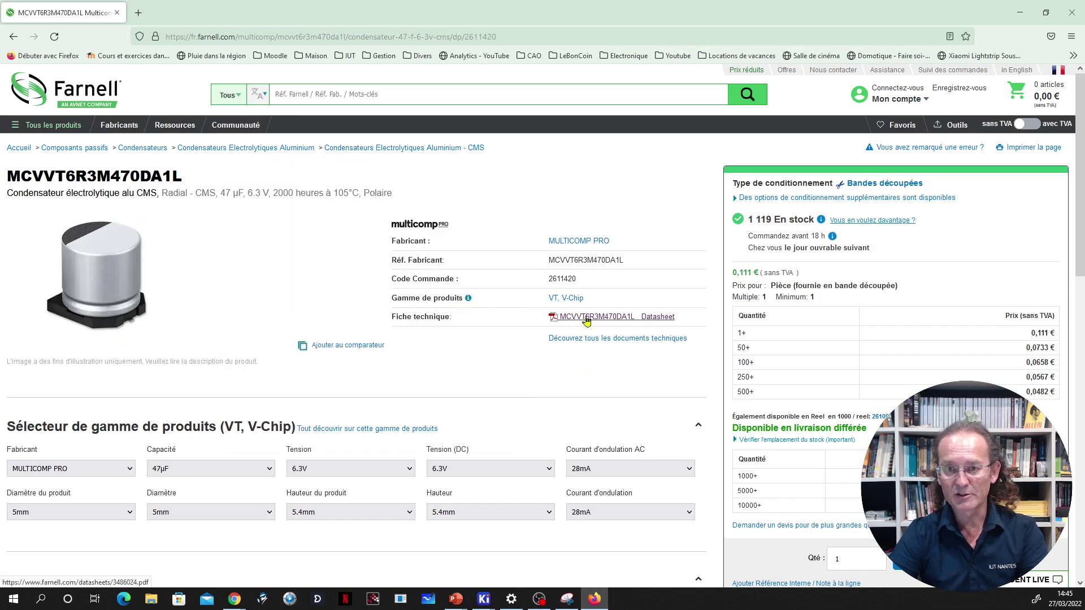
left_click(587, 320)
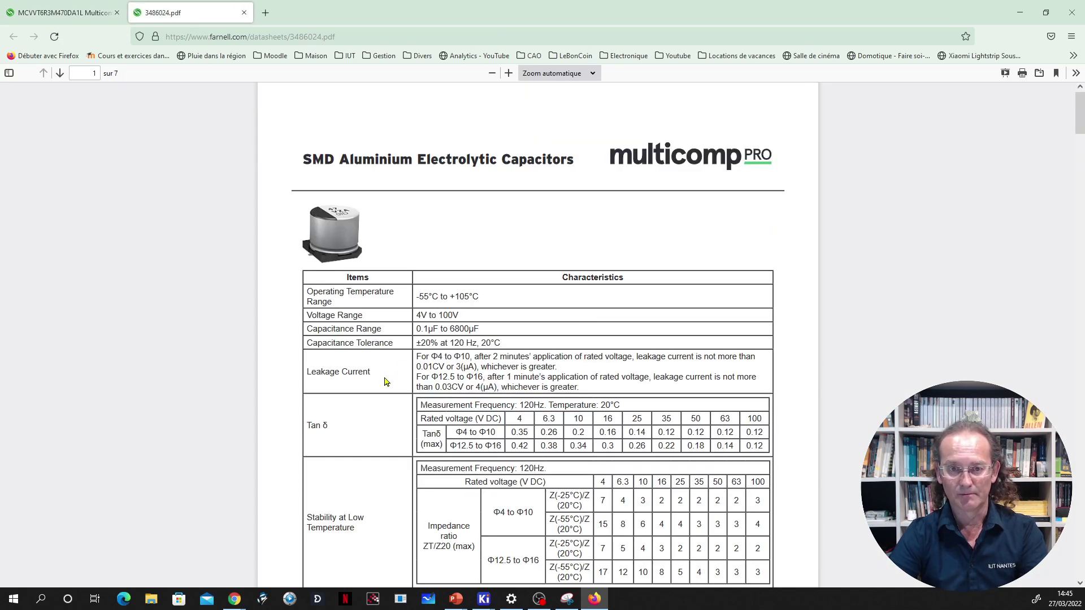
Find the MCVVT Series dimension drawings in the capacitor datasheet and enlarge them for reading.
scroll(386, 381, "down", 3)
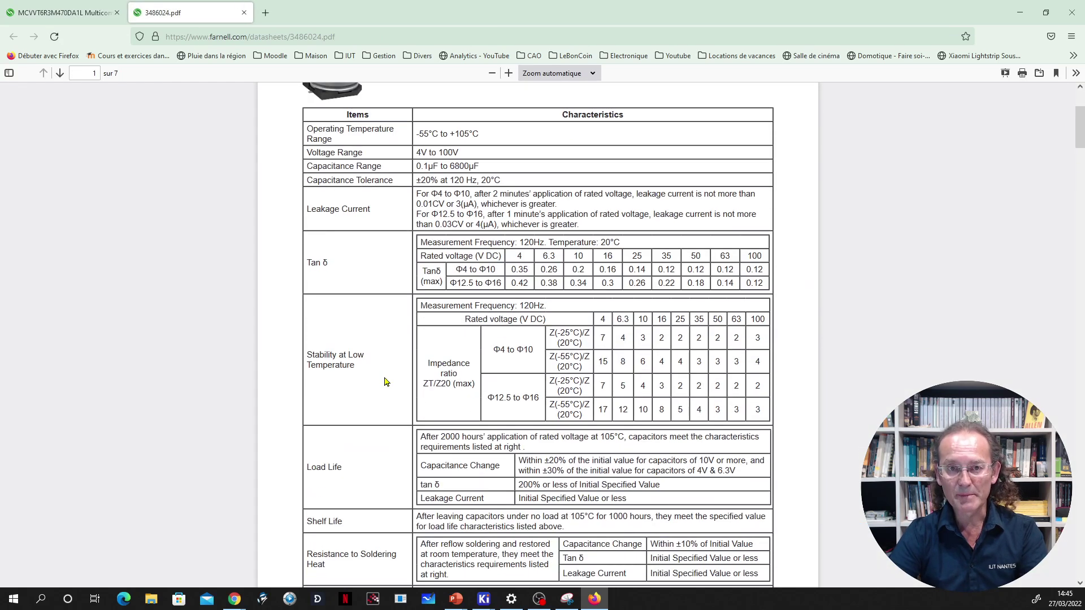
scroll(386, 382, "down", 1)
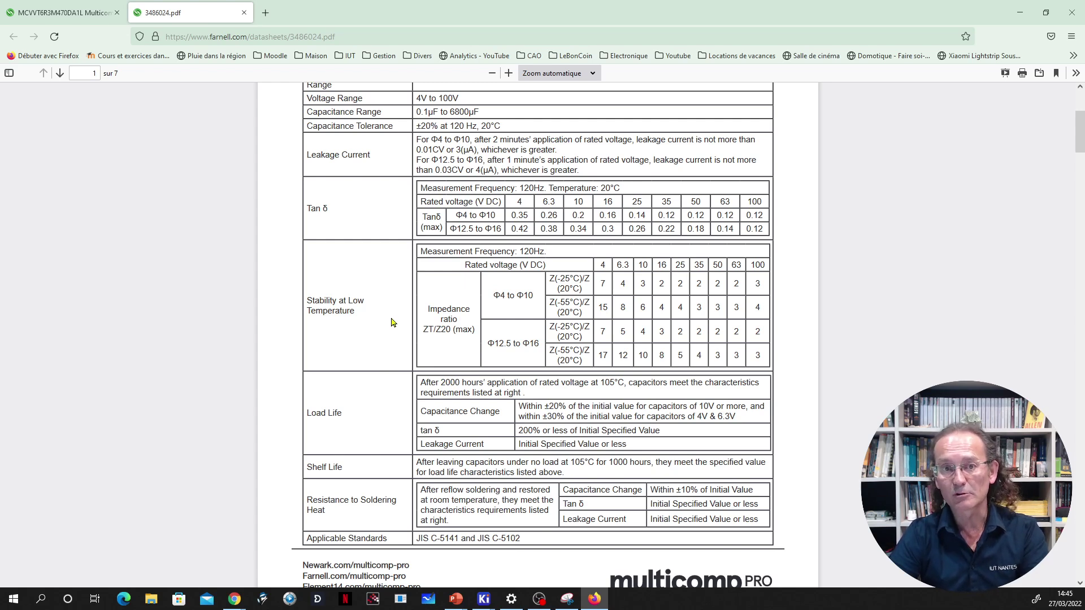
scroll(394, 322, "up", 3)
scroll(376, 347, "down", 20)
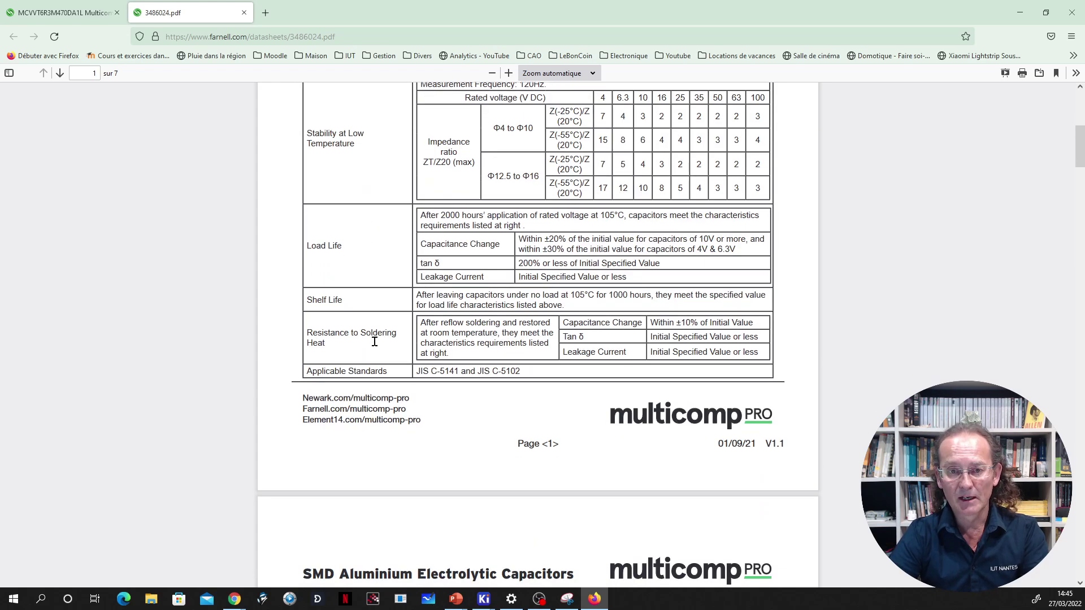
scroll(375, 346, "down", 20)
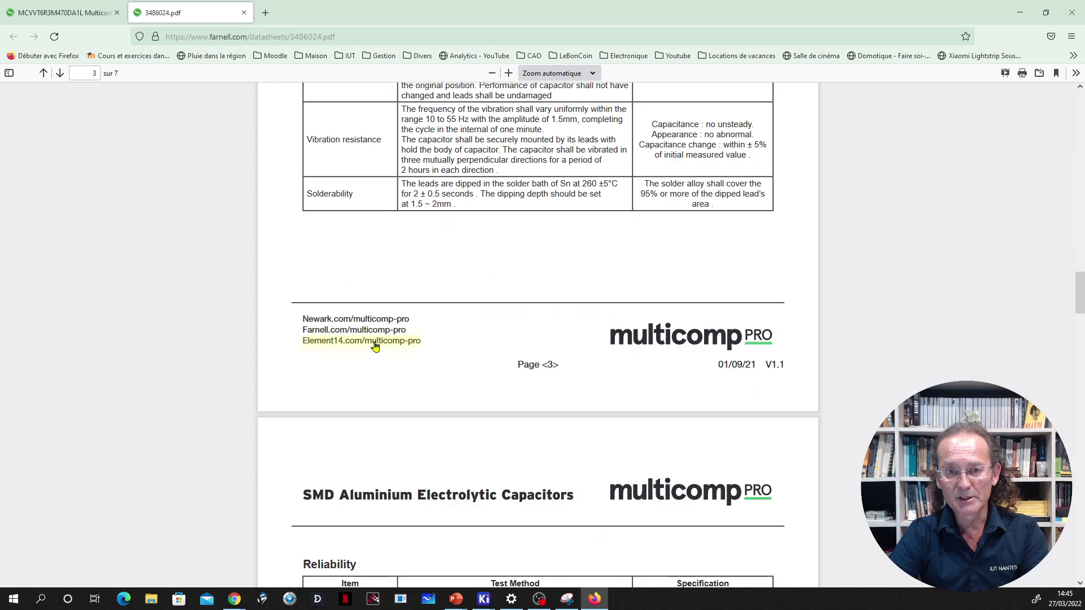
scroll(376, 347, "up", 2)
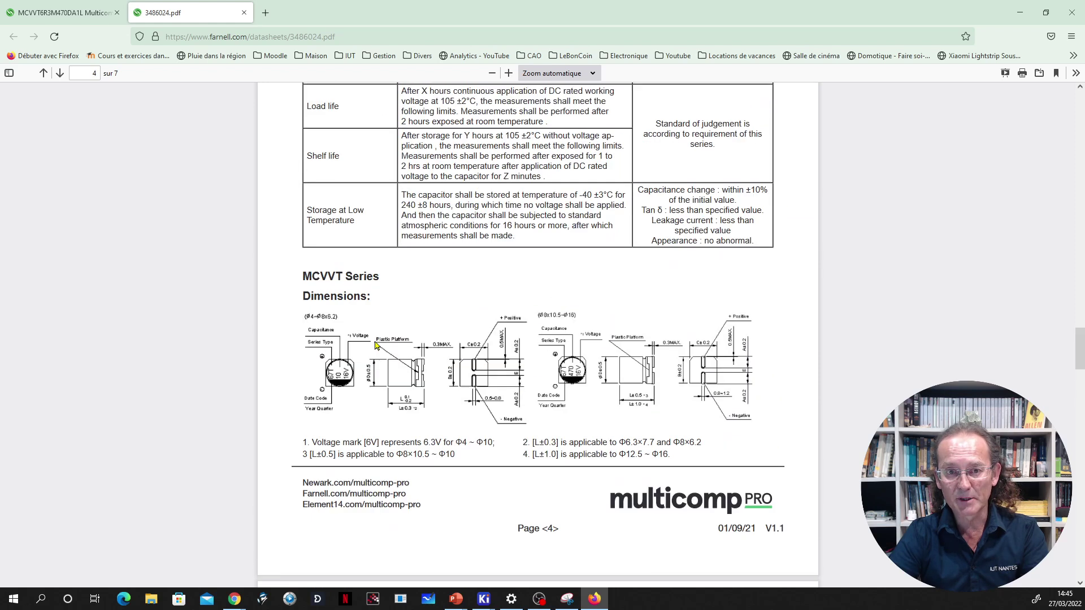
scroll(394, 453, "up", 2, "ctrl")
scroll(394, 453, "up", 5, "ctrl")
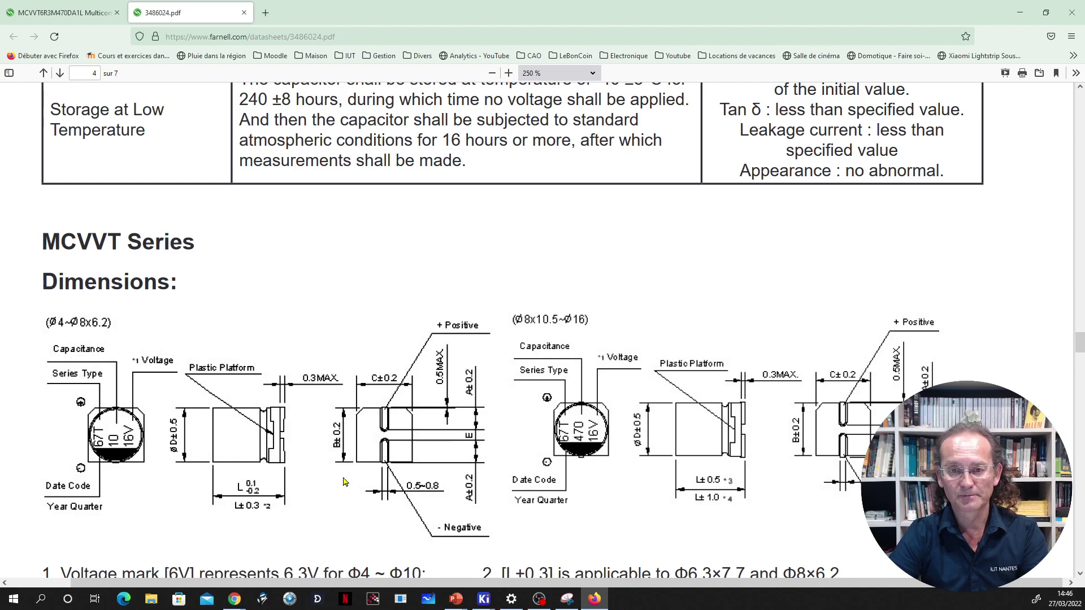
Look up the 47 µF, 6.3 V case size in the standard size table, highlight it, and consult the D×L dimensions table.
scroll(345, 482, "down", 3)
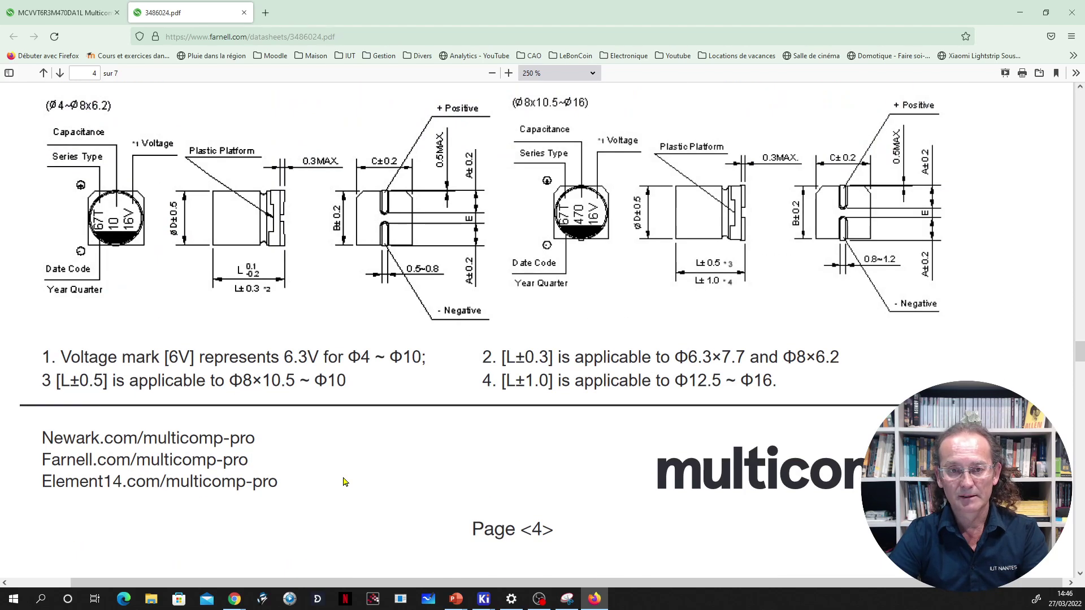
scroll(346, 482, "down", 10)
scroll(343, 478, "down", 1)
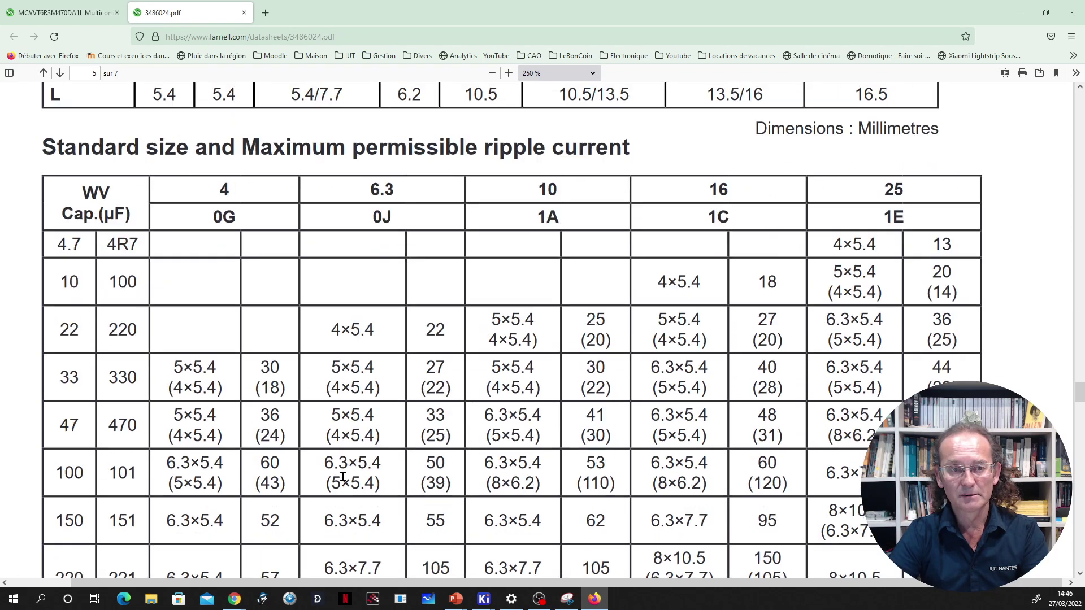
scroll(343, 478, "down", 1)
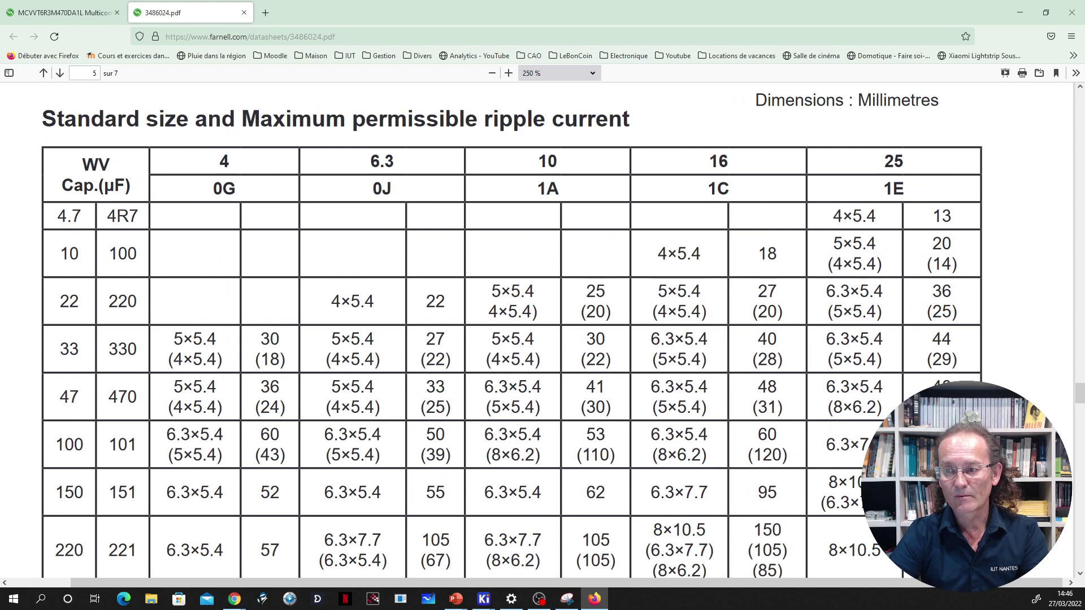
scroll(527, 330, "up", 1)
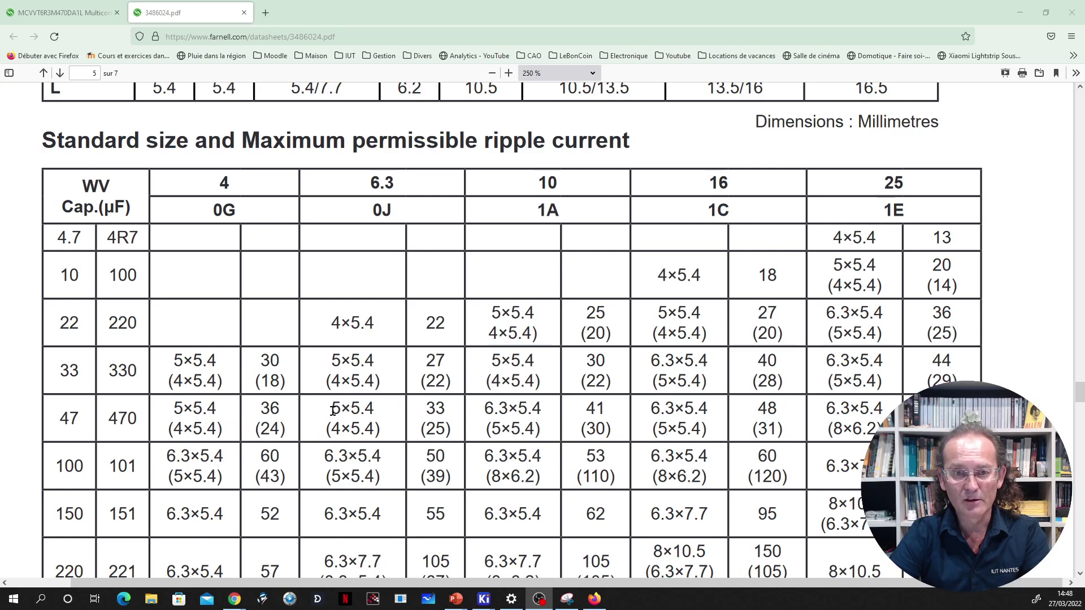
left_click_drag(332, 408, 376, 415)
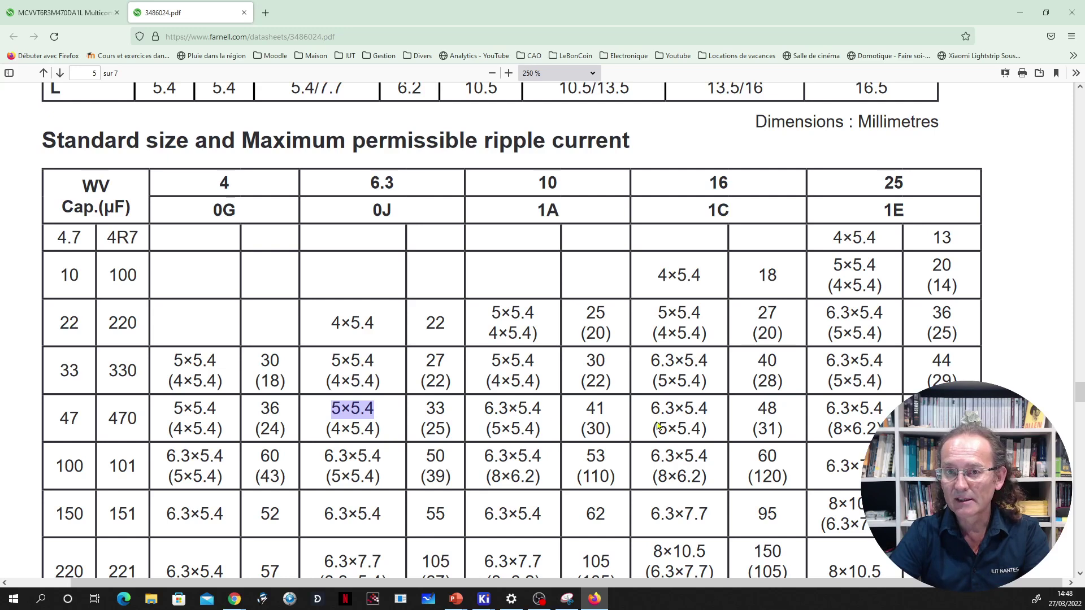
scroll(339, 367, "up", 5)
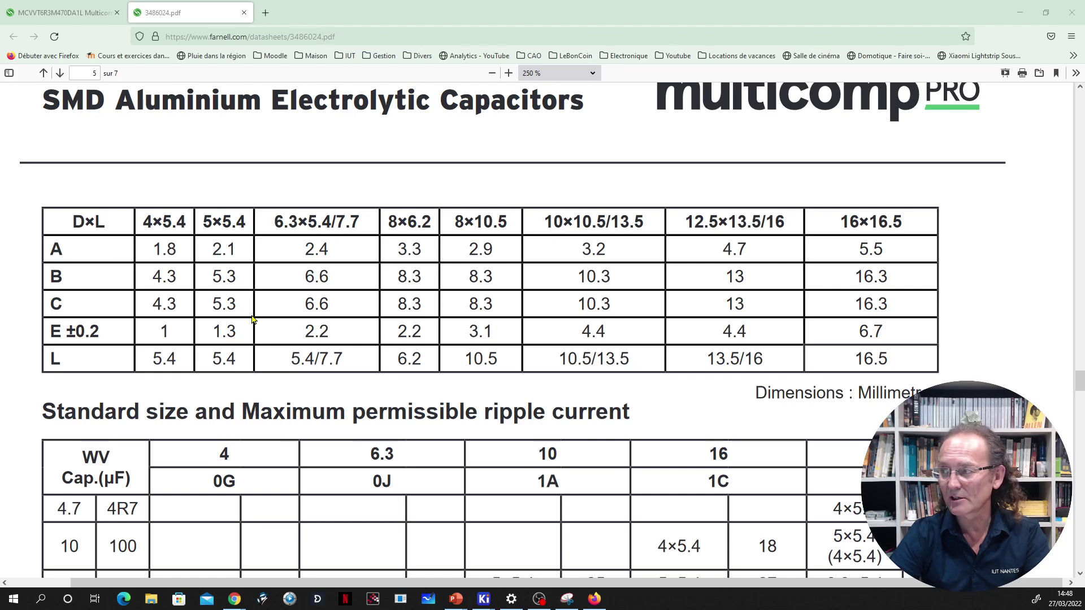
Switch back to KiCad's footprint assignment window, select C2, and preview the Capacitor_SMD:CP_Elec_5x5.4 footprint.
key("alt+Tab")
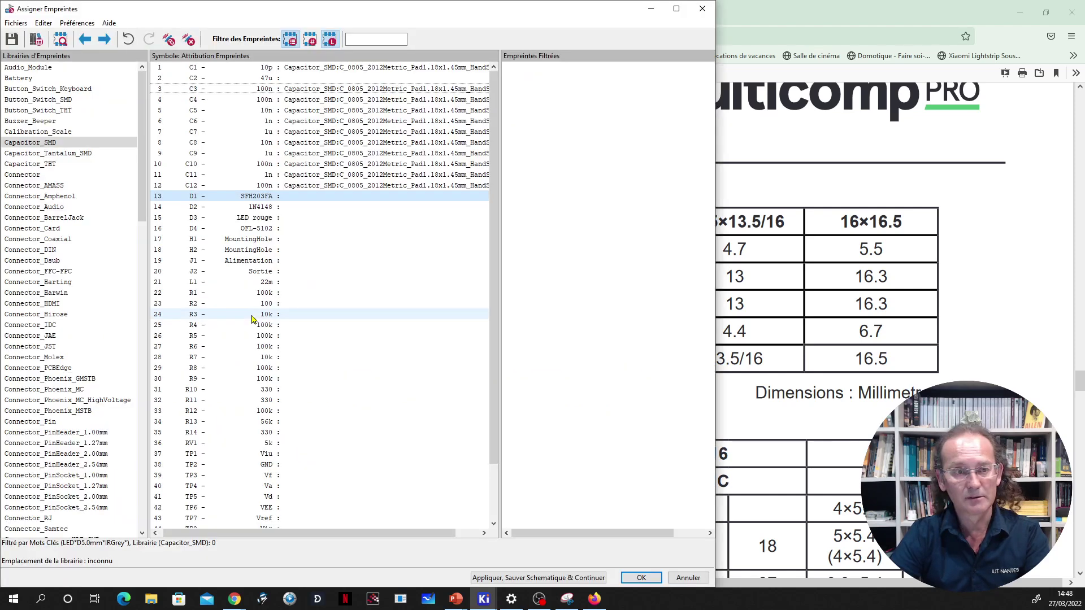
key("alt+Tab")
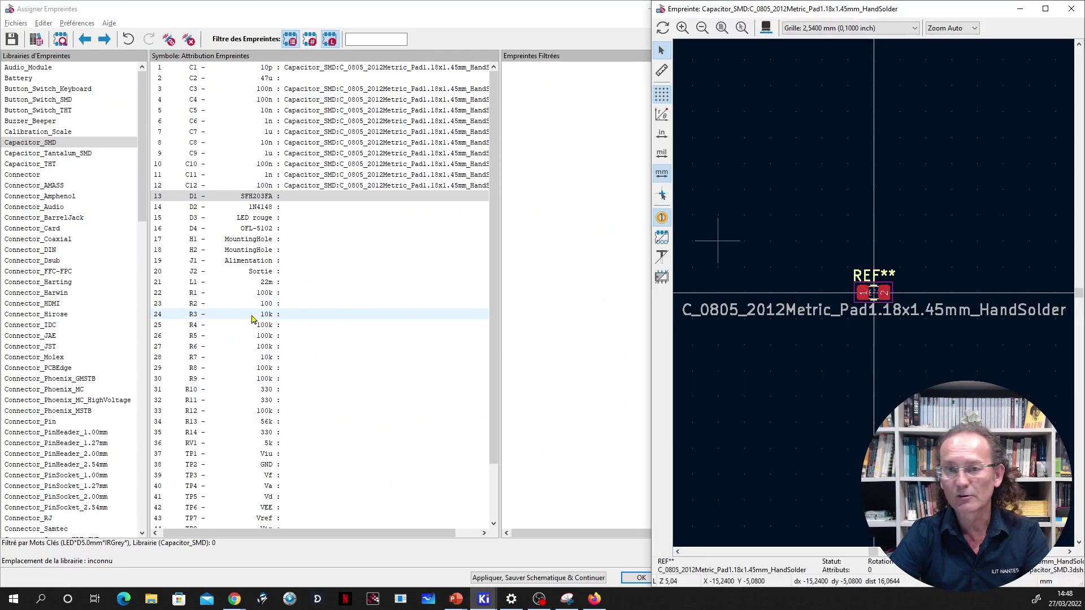
left_click(294, 15)
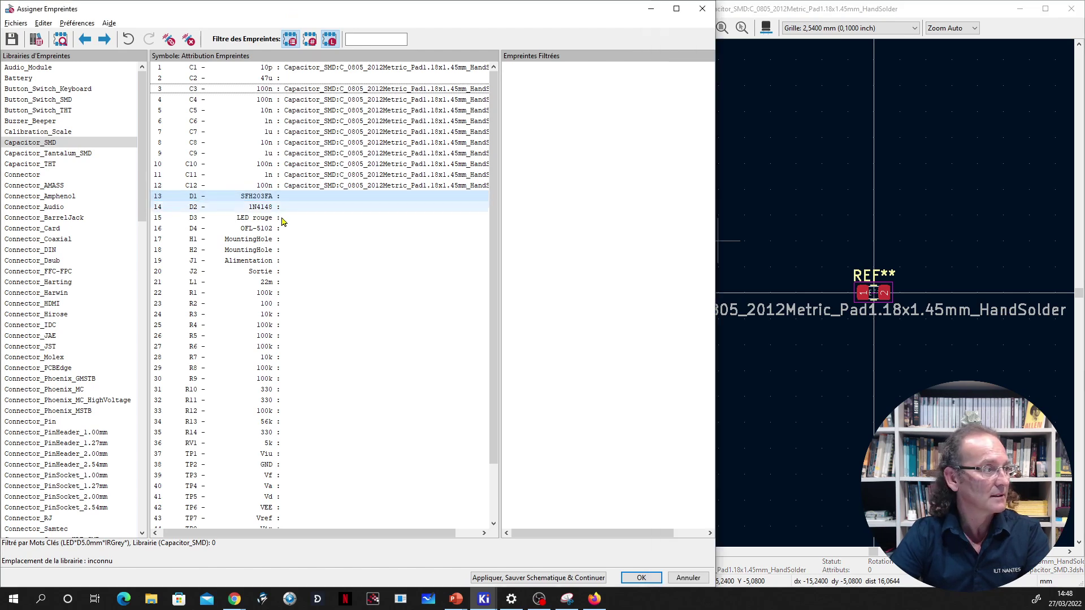
left_click(228, 80)
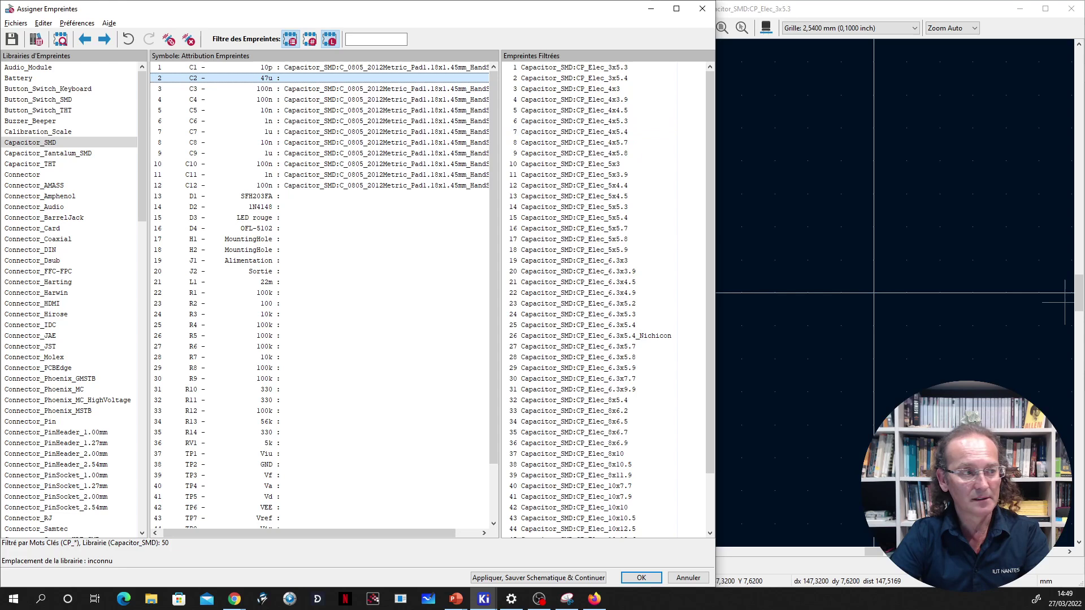
left_click(586, 220)
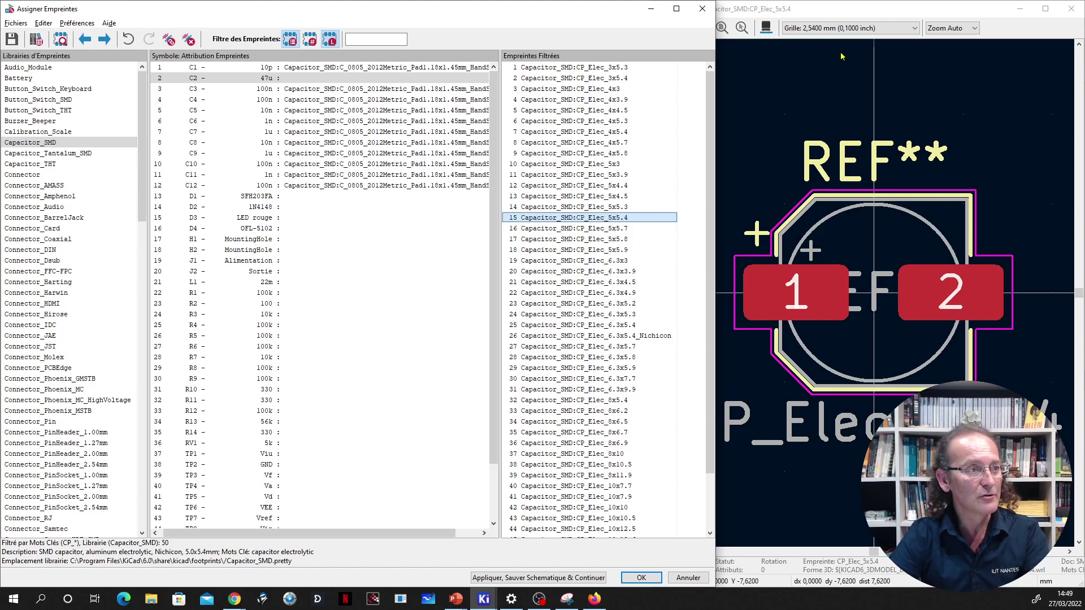
Set the footprint viewer's grid to 0.0250 mm (0.0010 inch).
left_click(856, 11)
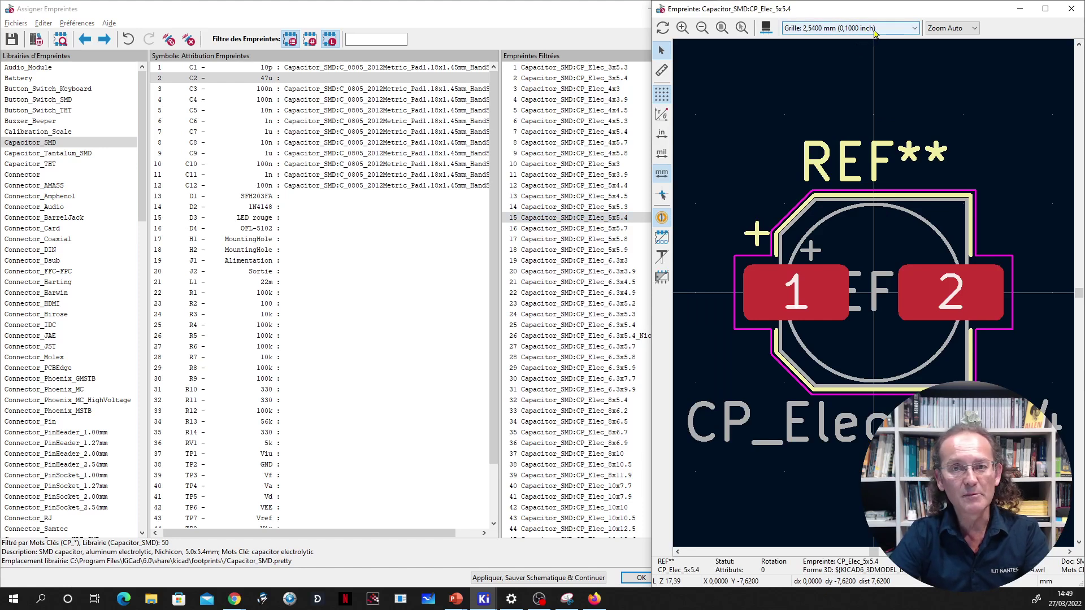
left_click(871, 32)
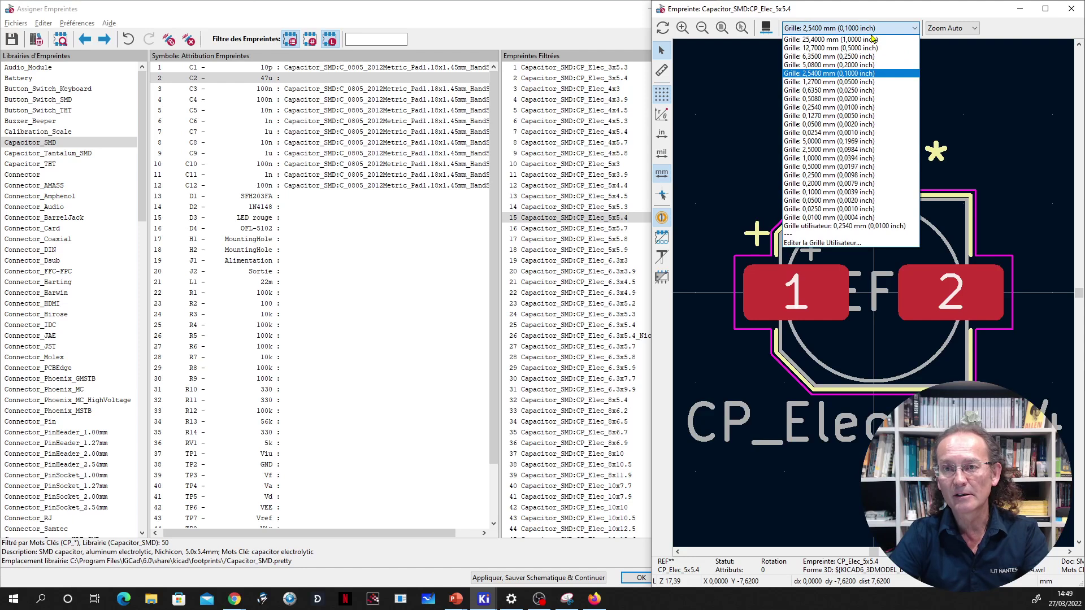
left_click(855, 210)
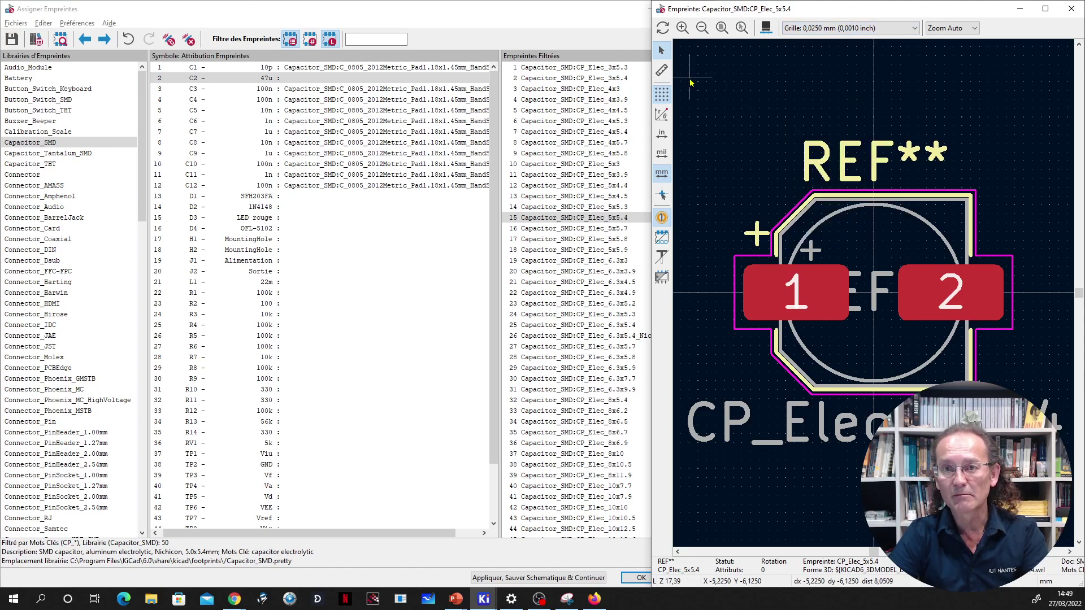
Measure the height and width of the CP_Elec_5x5.4 body outline, leaving no measurement active.
left_click(662, 70)
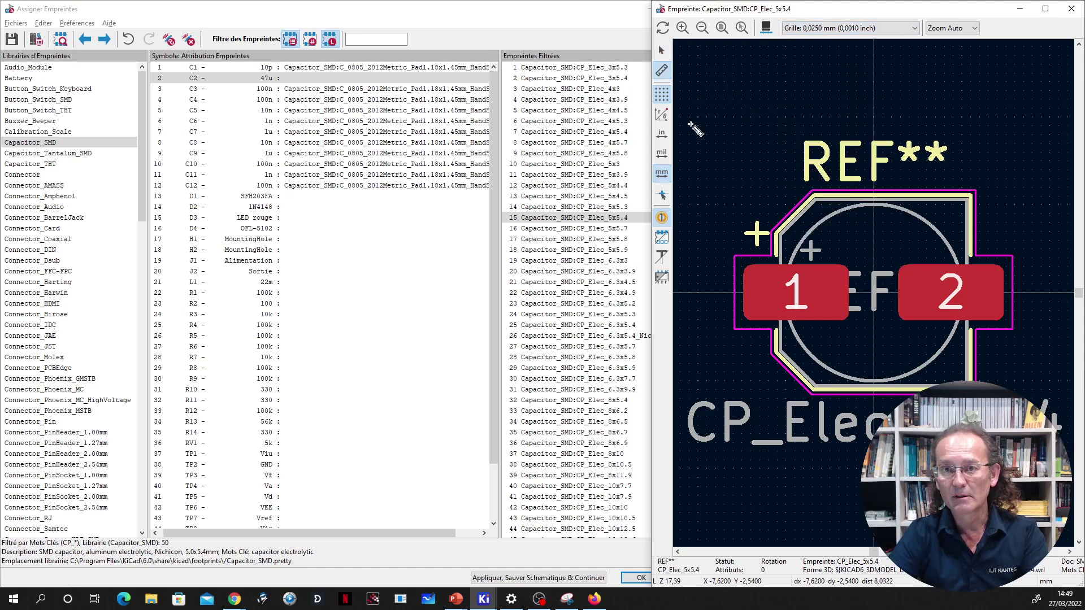
left_click(876, 201)
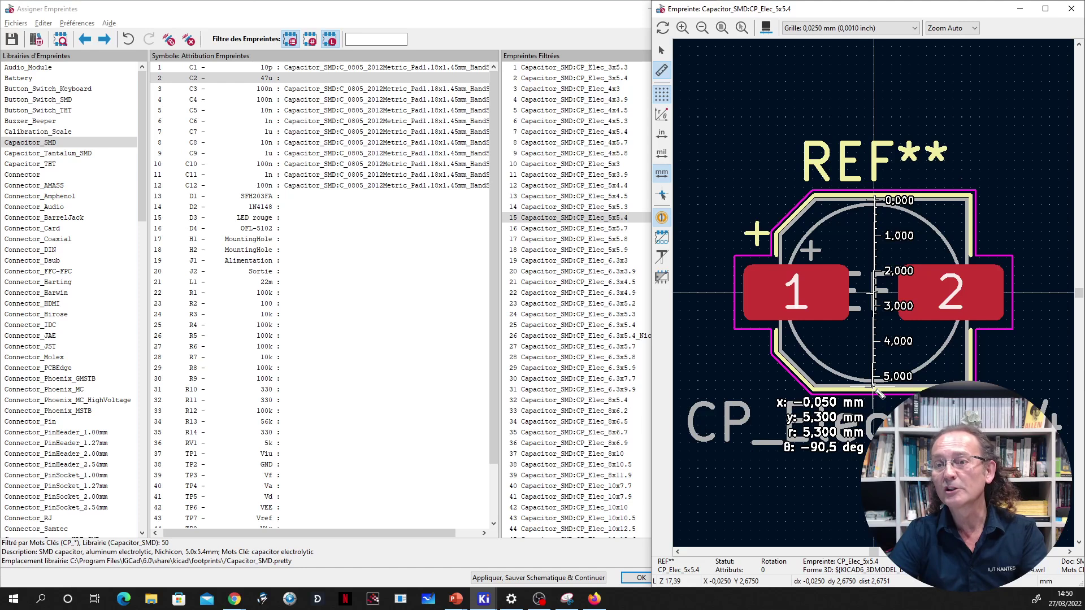
key("Escape")
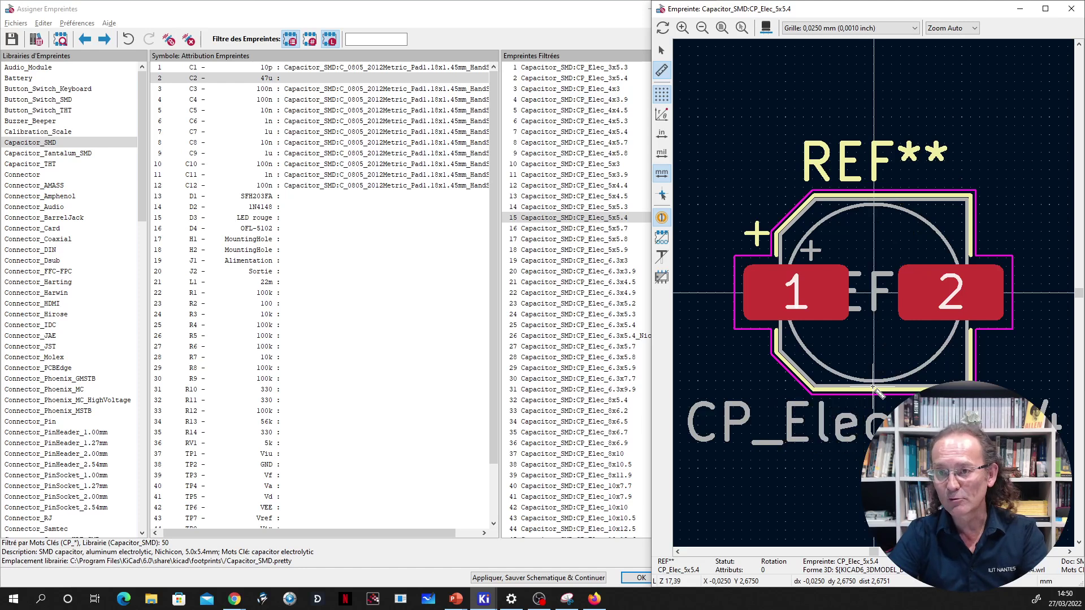
left_click(875, 196)
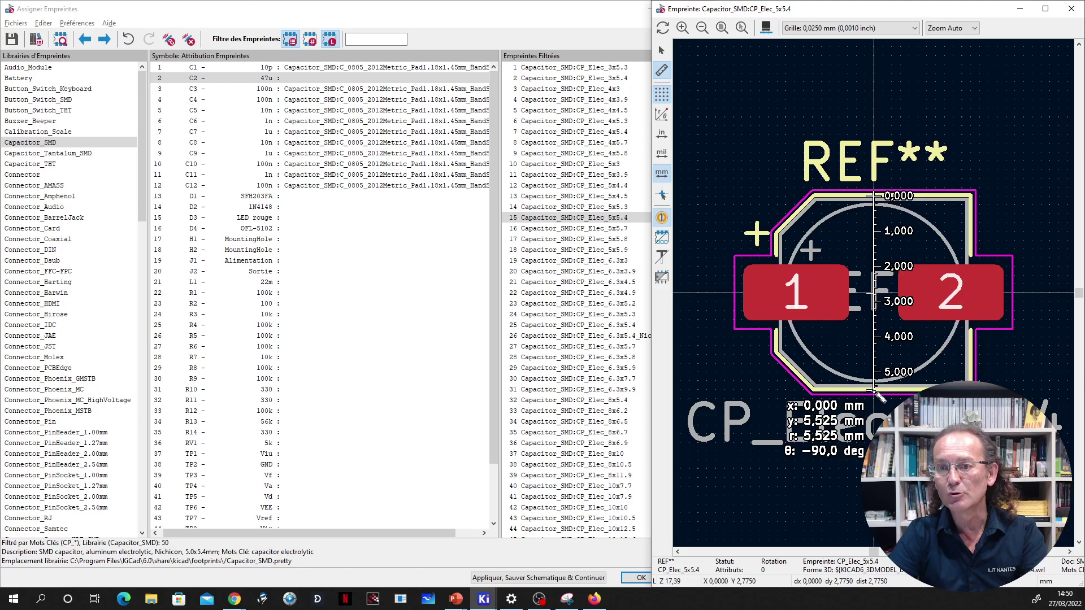
key("Escape")
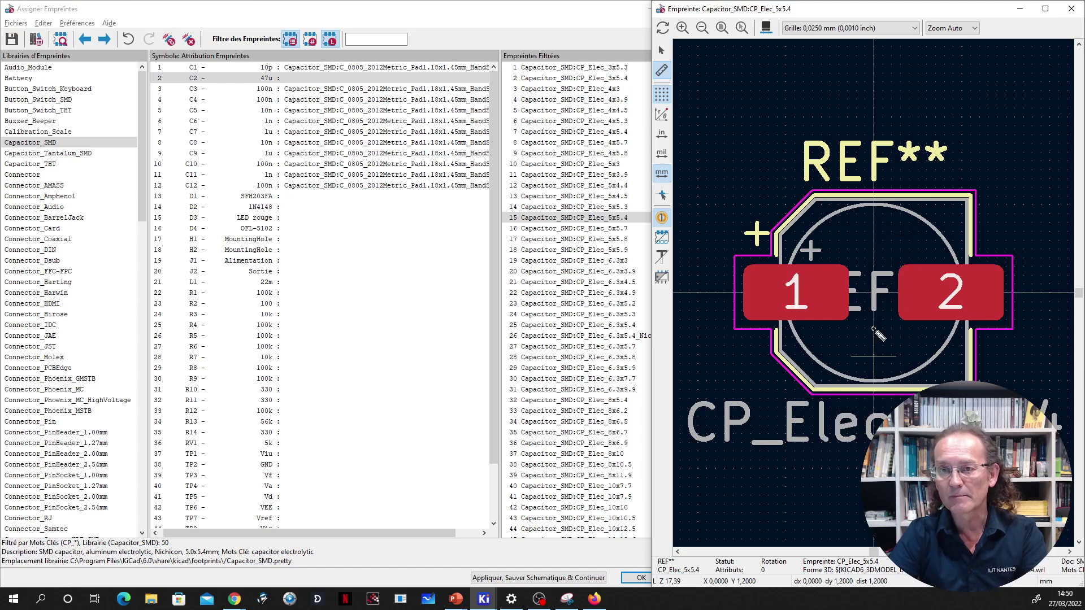
left_click(780, 293)
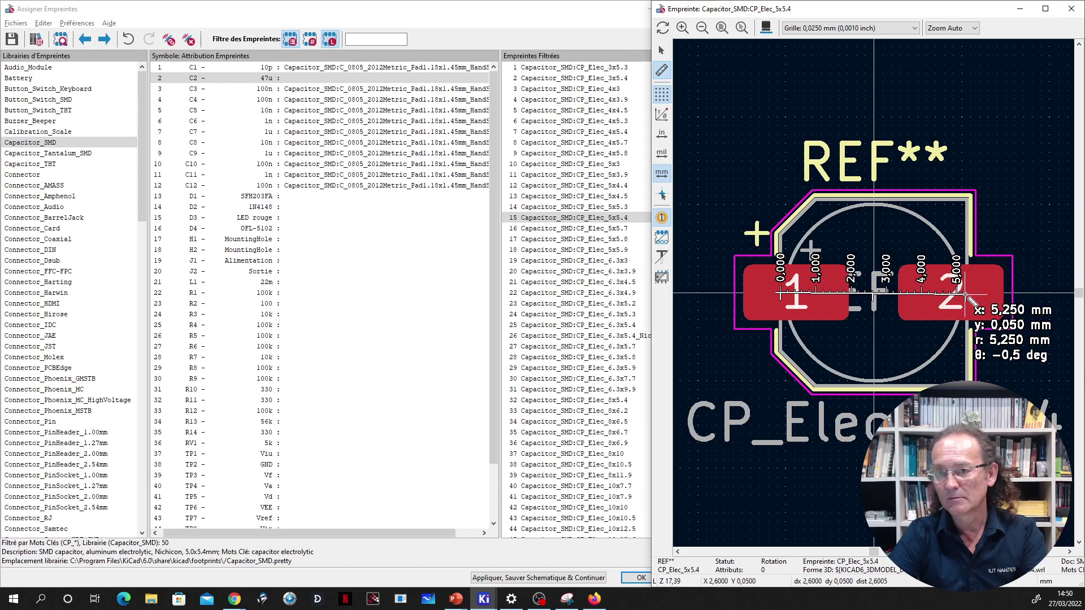
key("Escape")
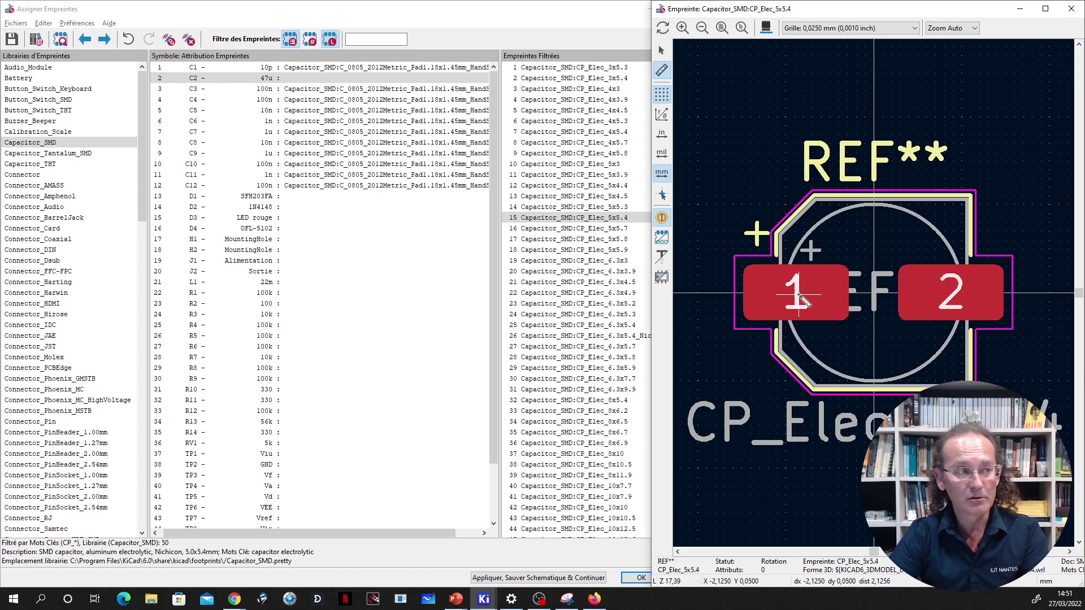
Review the terminal spacing in Firefox's datasheet drawing, and measure the gap between pads 1 and 2 in the KiCad footprint viewer.
key("alt+Tab")
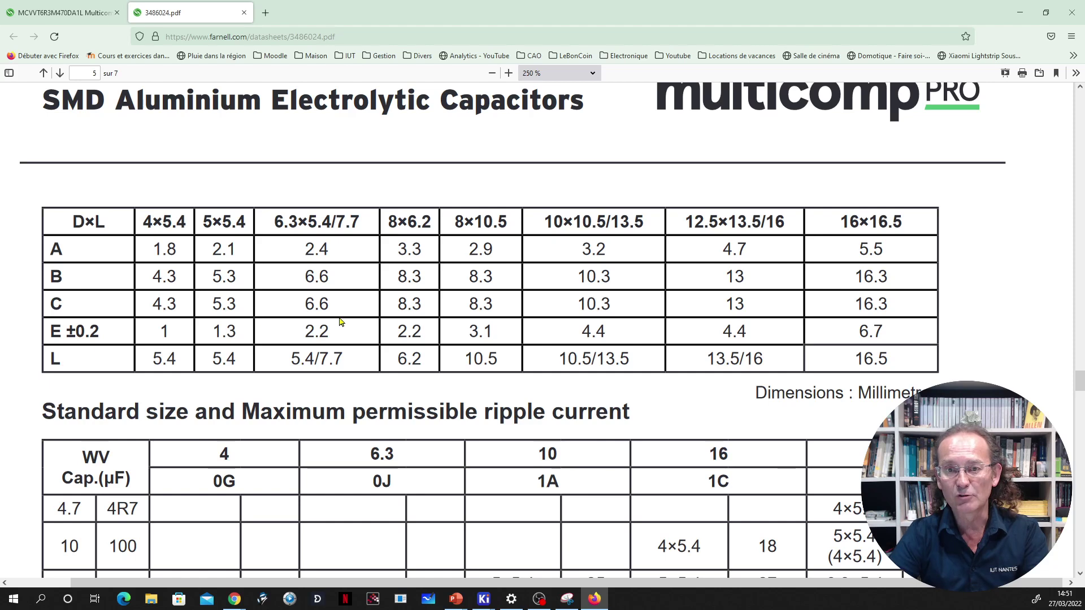
scroll(341, 323, "up", 10)
scroll(341, 322, "up", 3)
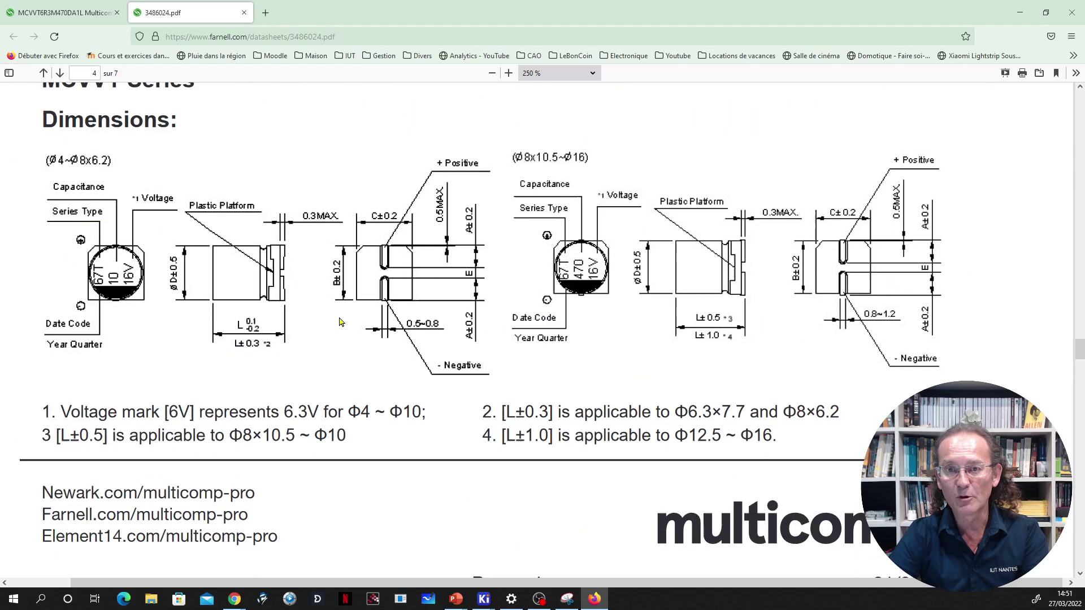
key("super+shift+s")
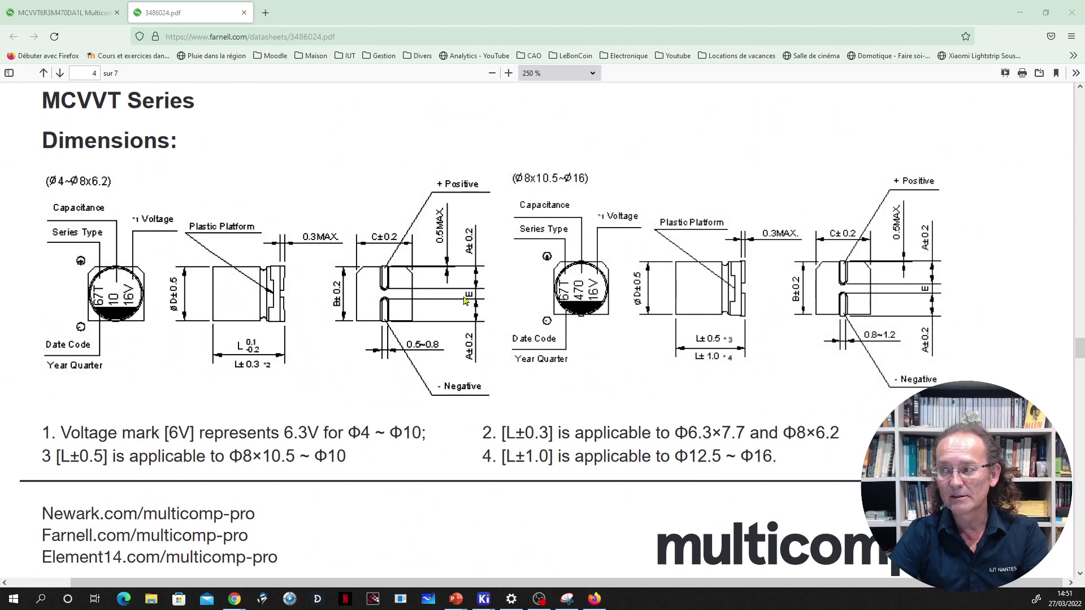
key("alt+Tab")
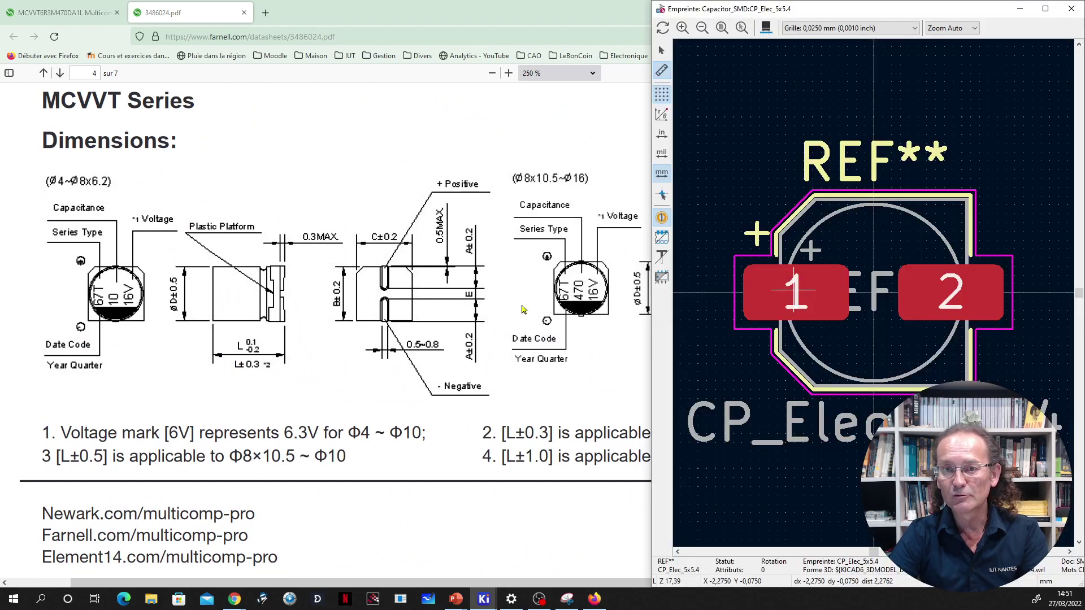
left_click(849, 294)
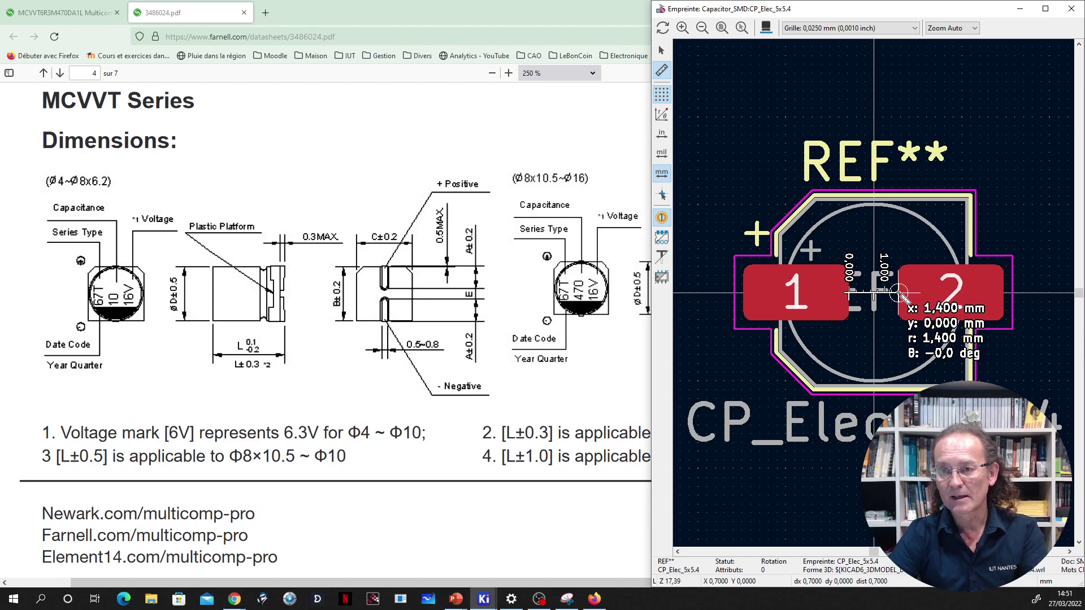
key("Escape")
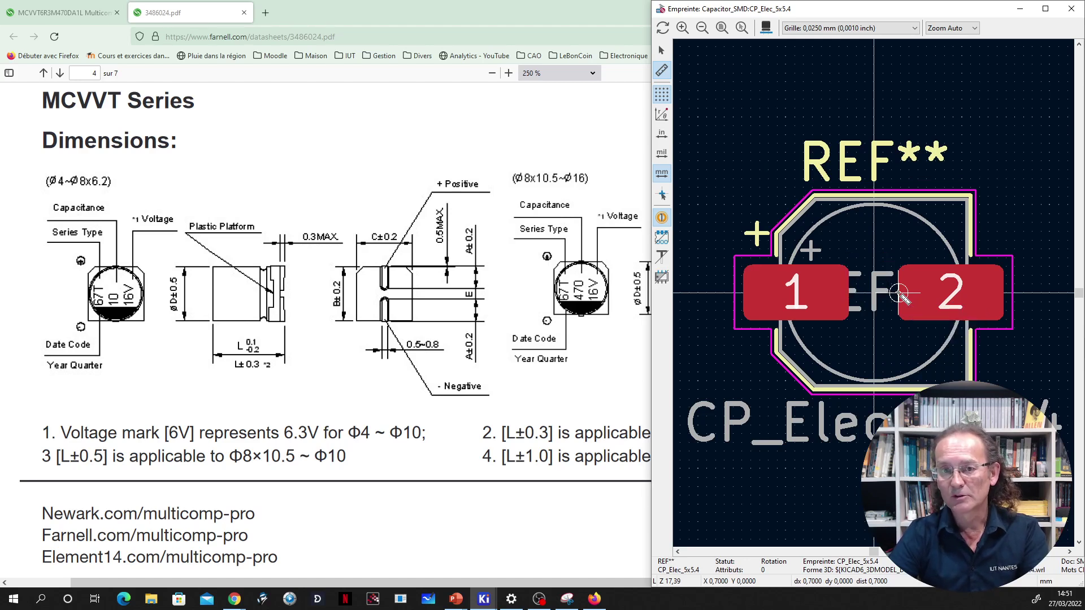
Return to the Firefox datasheet and check the E dimension for the 5×5.4 case in the D×L table.
left_click(638, 341)
scroll(416, 379, "down", 3)
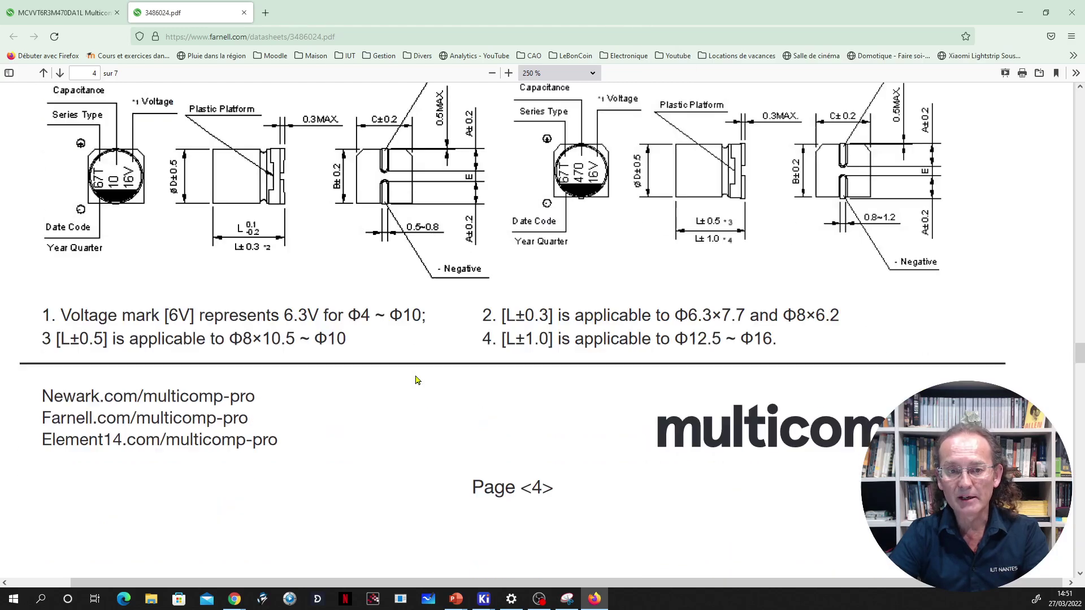
scroll(416, 380, "down", 6)
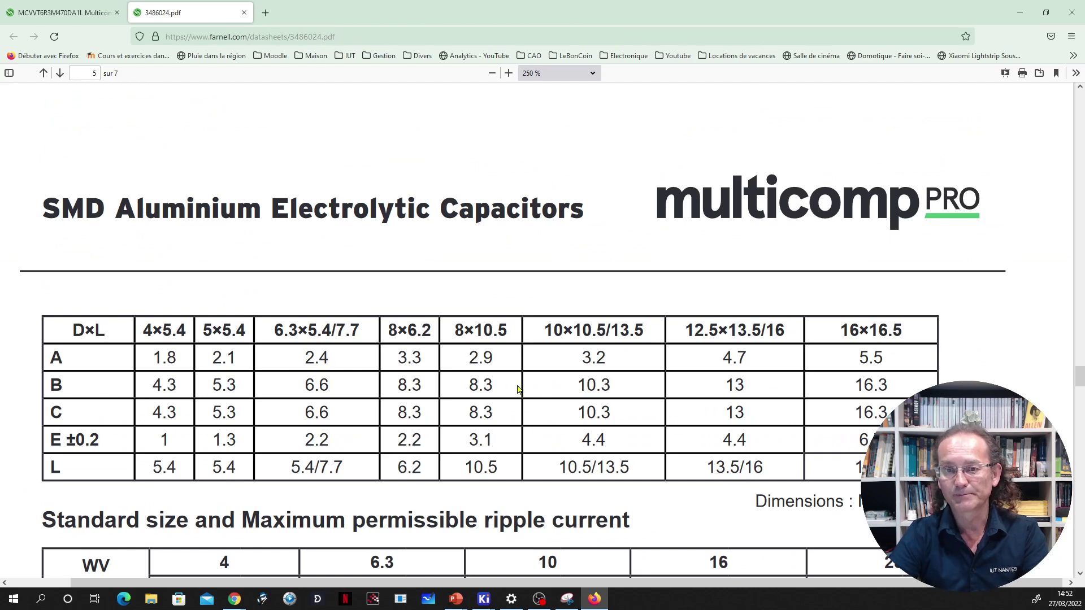
Return to KiCad's footprint viewer, examine the CP_Elec_5x5.4 capacitor's 3D model from several angles, and put the 3D view away.
scroll(587, 322, "up", 5)
key("alt+Tab")
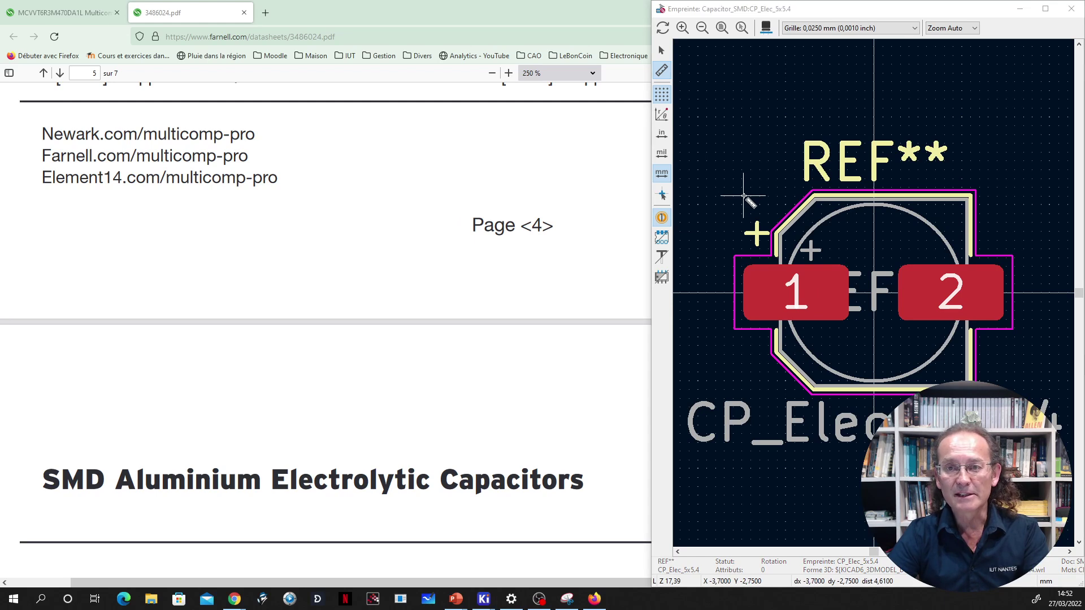
key("alt+Tab")
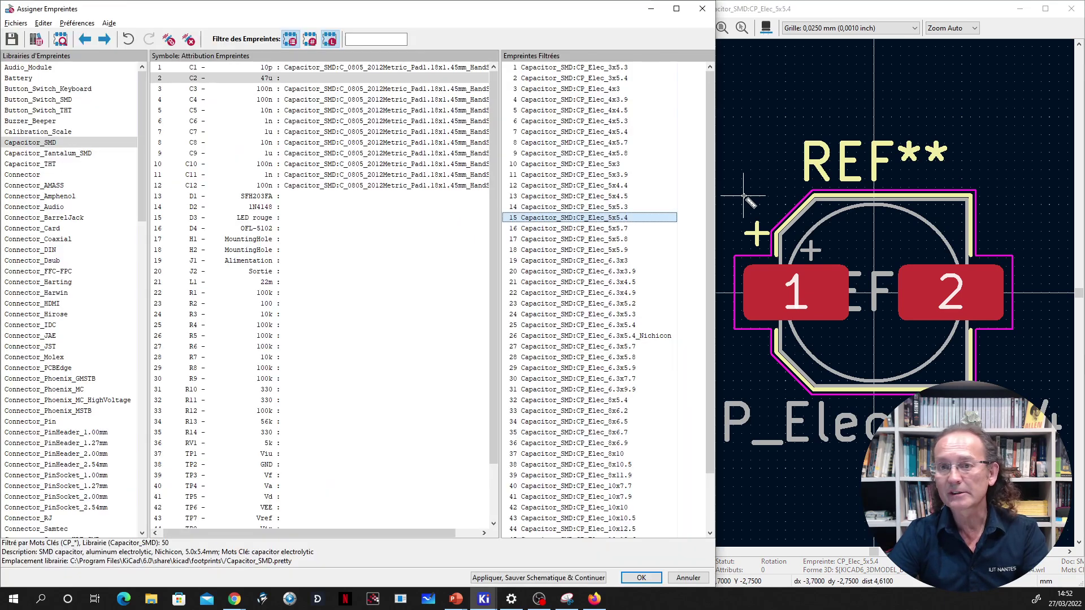
left_click(834, 17)
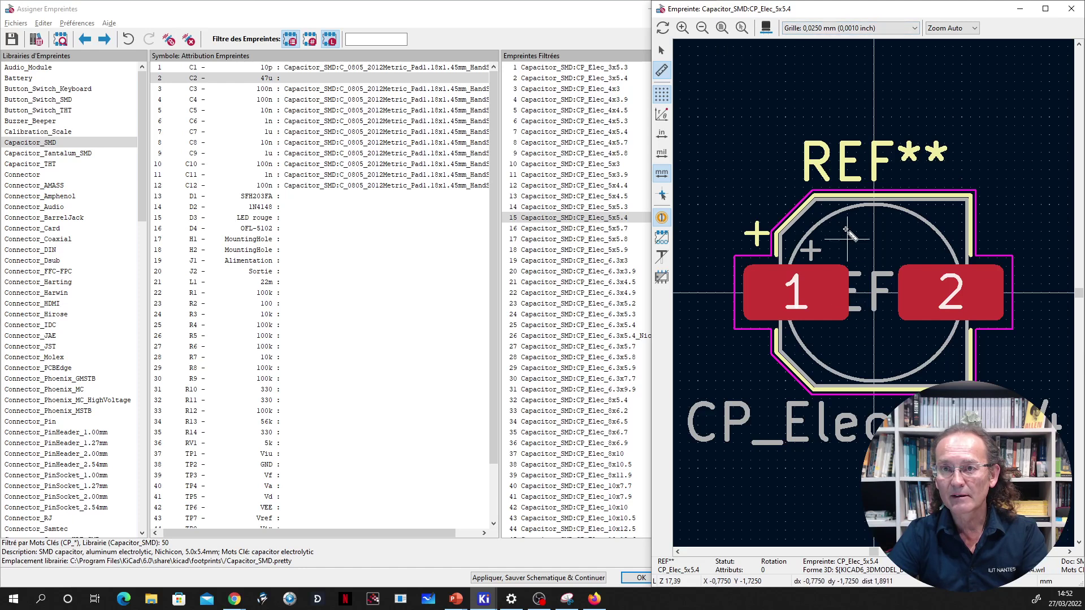
left_click(766, 28)
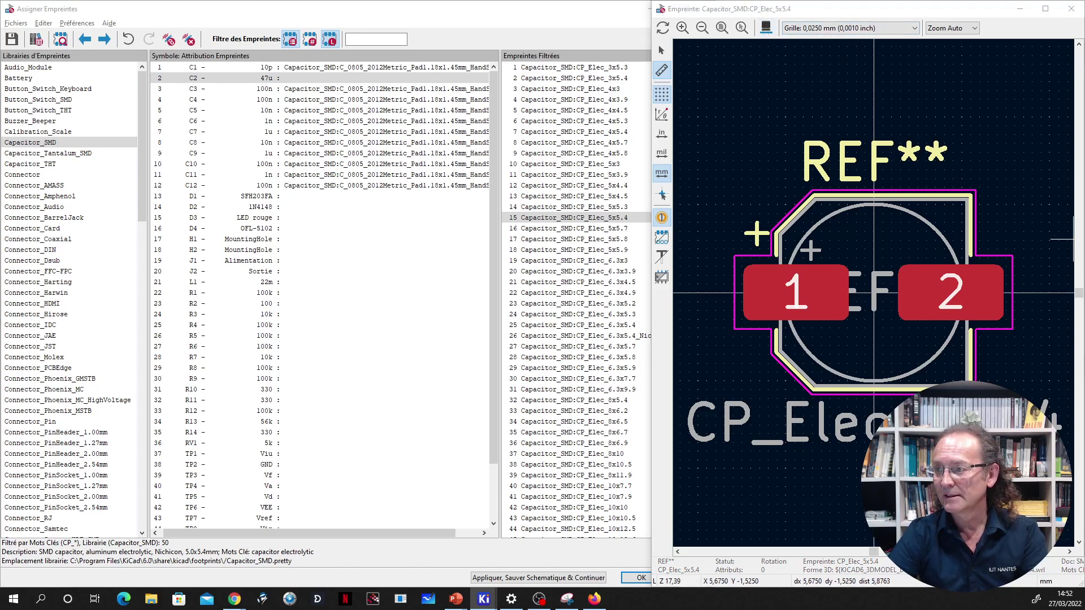
left_click_drag(0, 243, 451, 101)
double_click(451, 104)
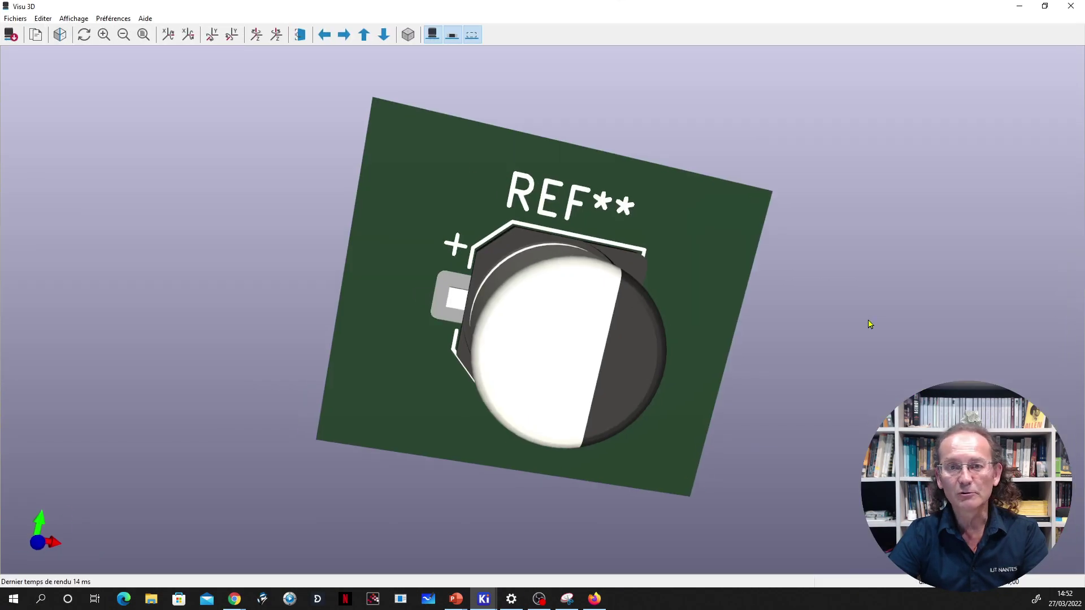
left_click_drag(605, 418, 551, 316)
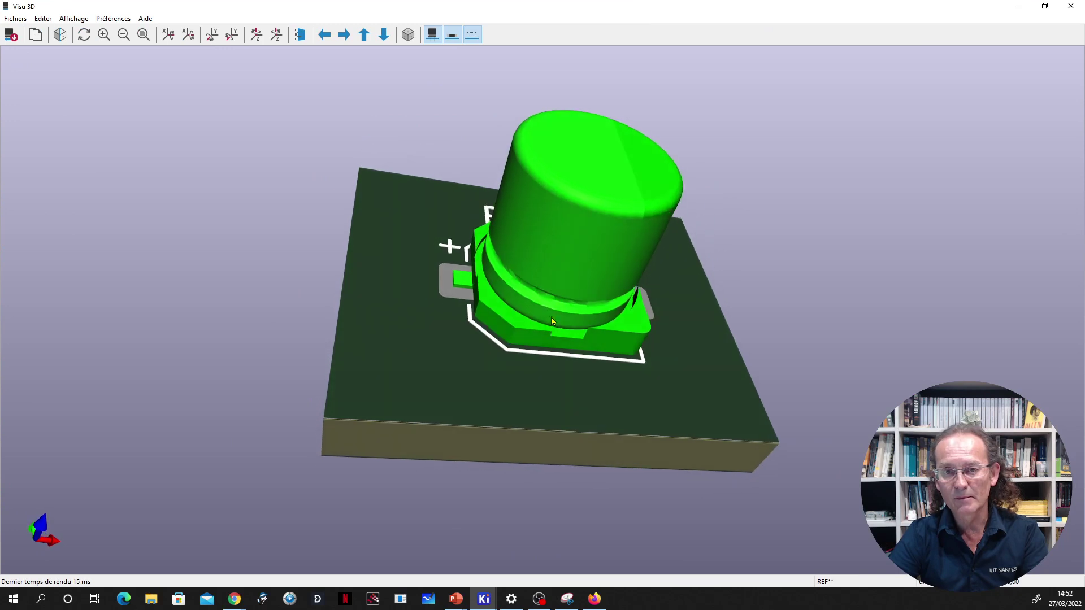
left_click_drag(416, 363, 531, 369)
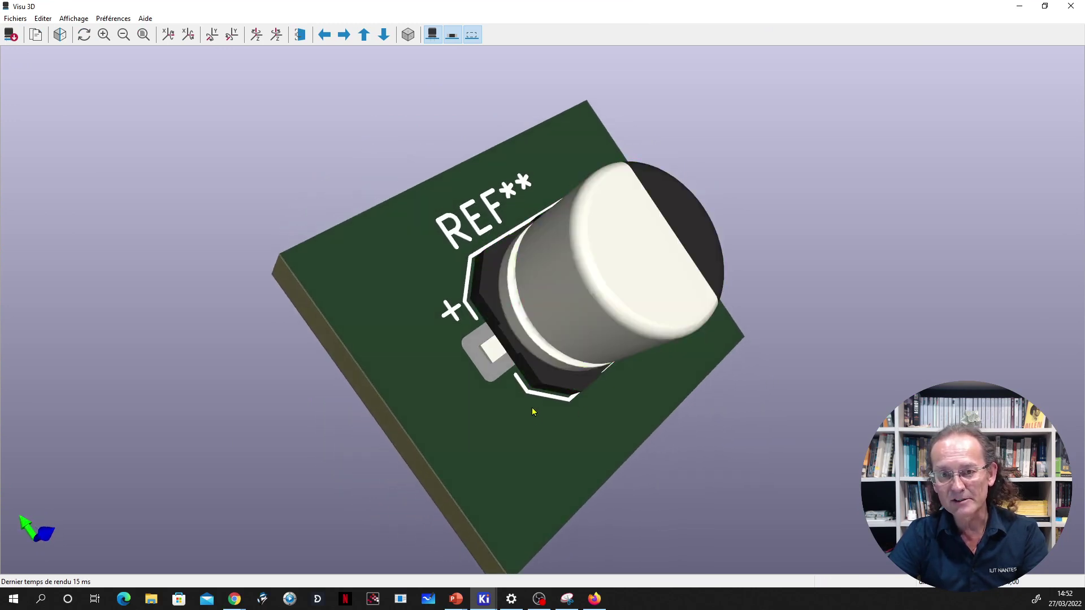
left_click_drag(588, 480, 767, 450)
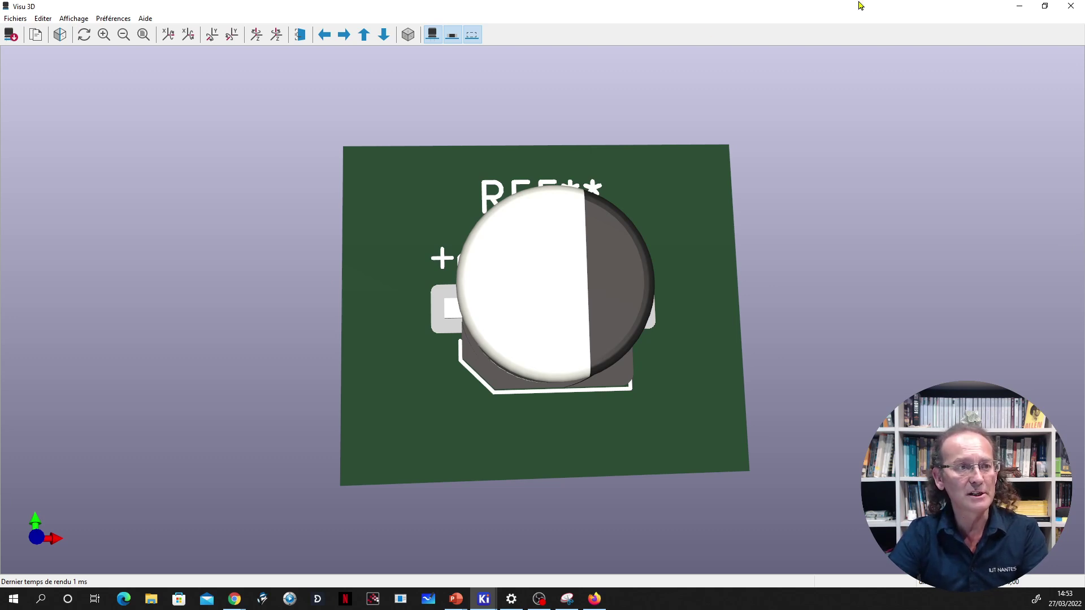
left_click(1019, 6)
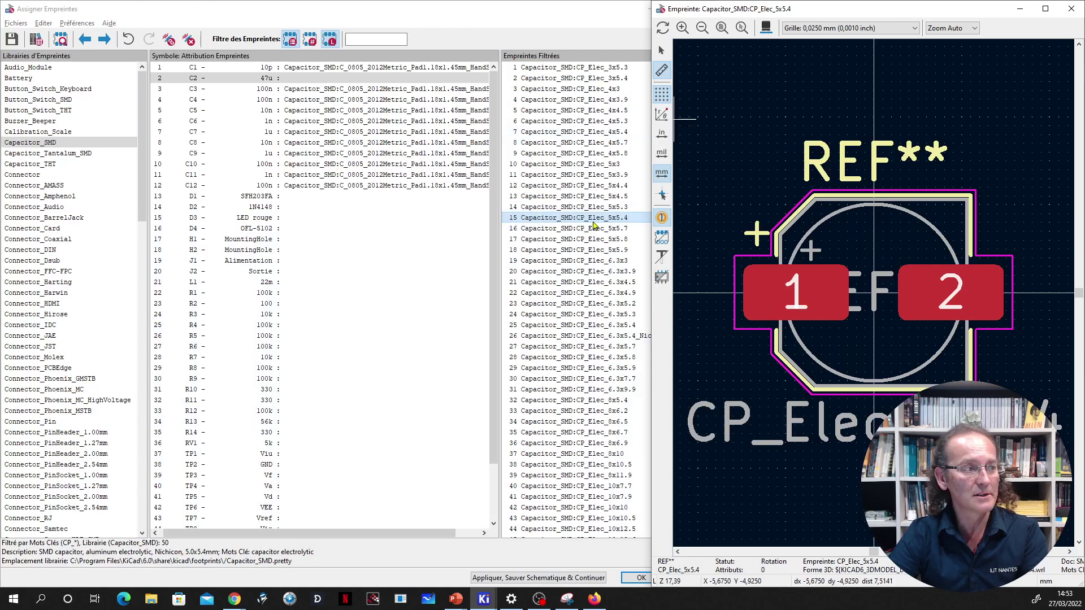
Assign the Capacitor_SMD:CP_Elec_5x5.4 footprint to C2, and reveal the resistor package on the PowerPoint slide.
double_click(593, 218)
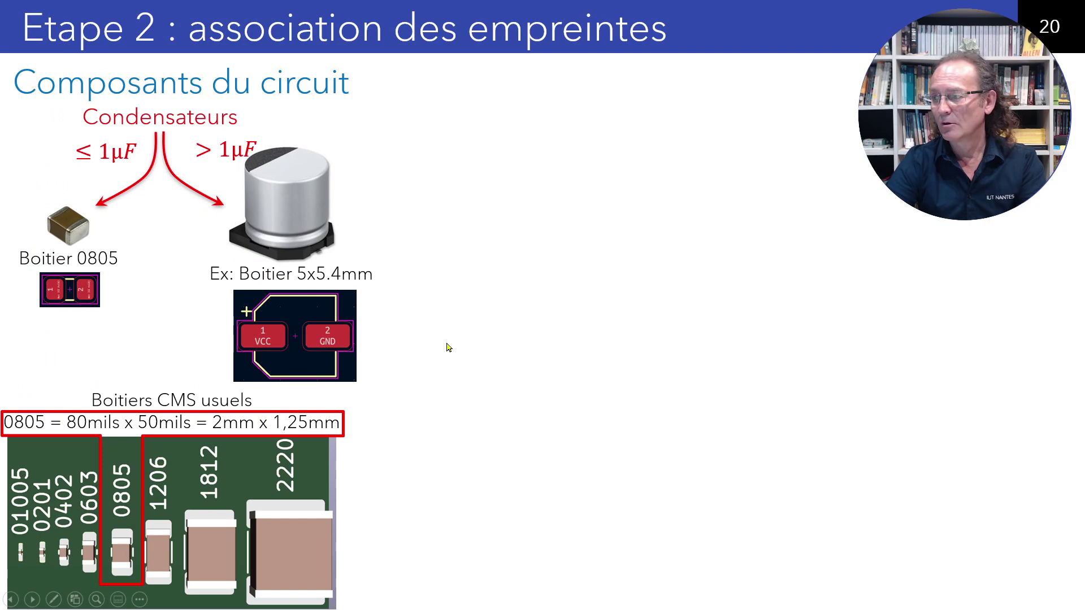
left_click(463, 410)
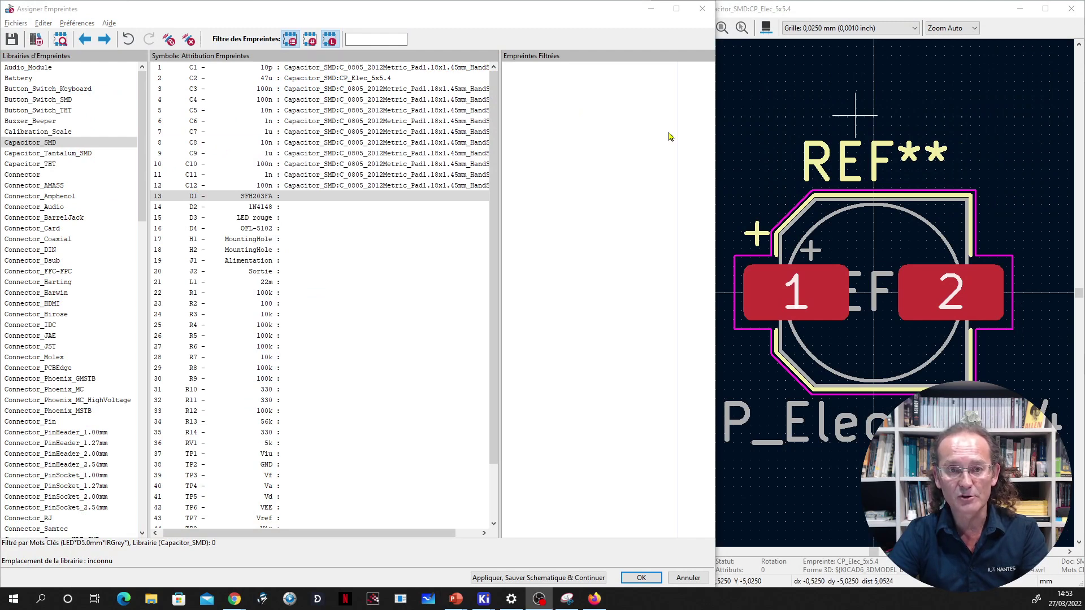
Turn off footprint filtering by library, and assign Resistor_SMD:R_0805_2012Metric_Pad1.20x1.40mm_HandSolder to resistors R1 through R14.
left_click(299, 294)
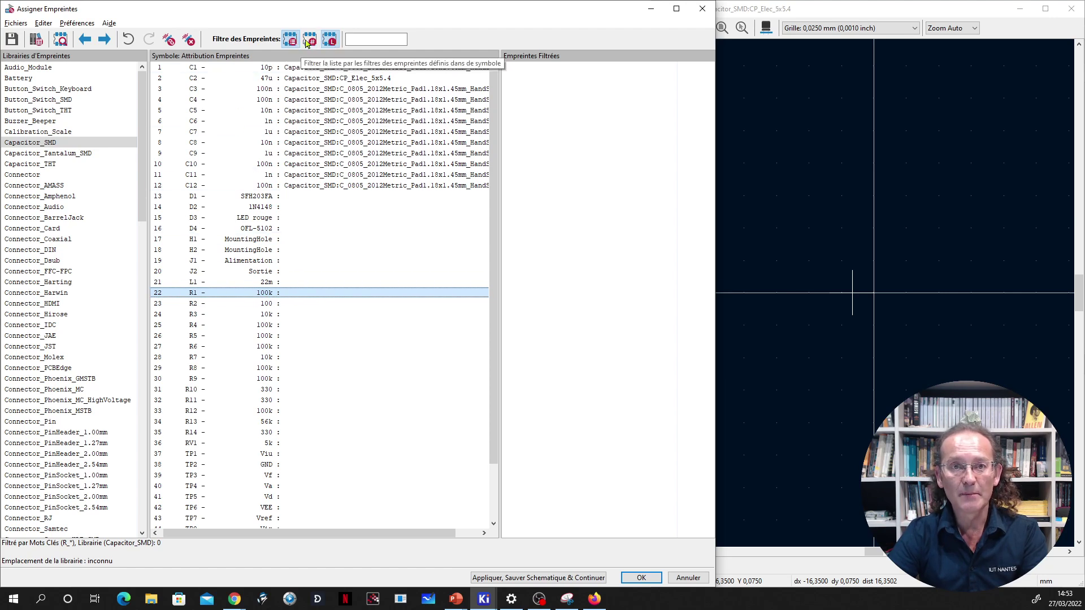
left_click(330, 39)
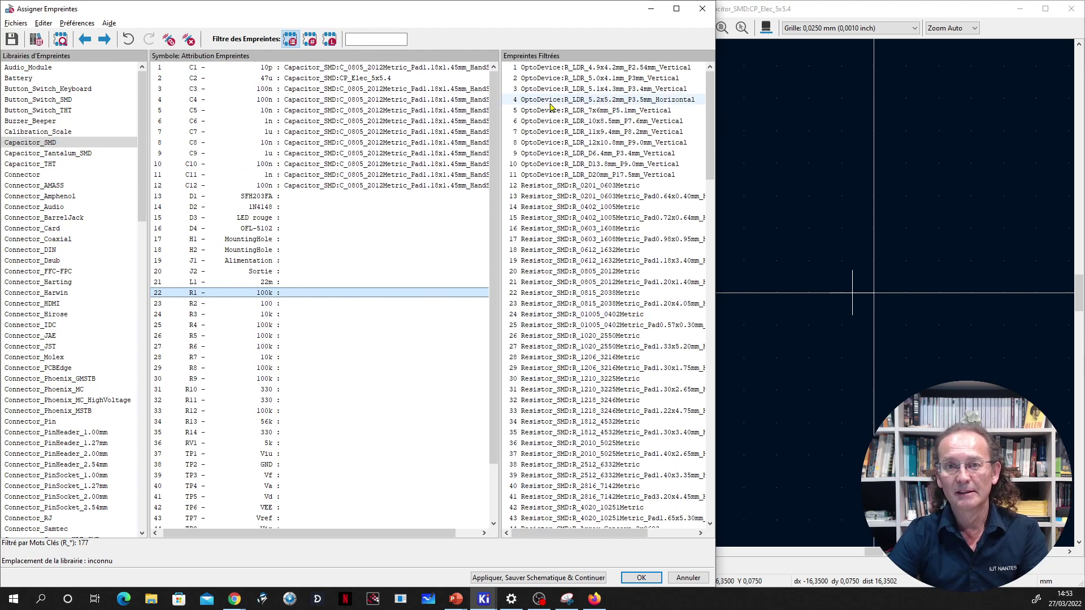
left_click(586, 286)
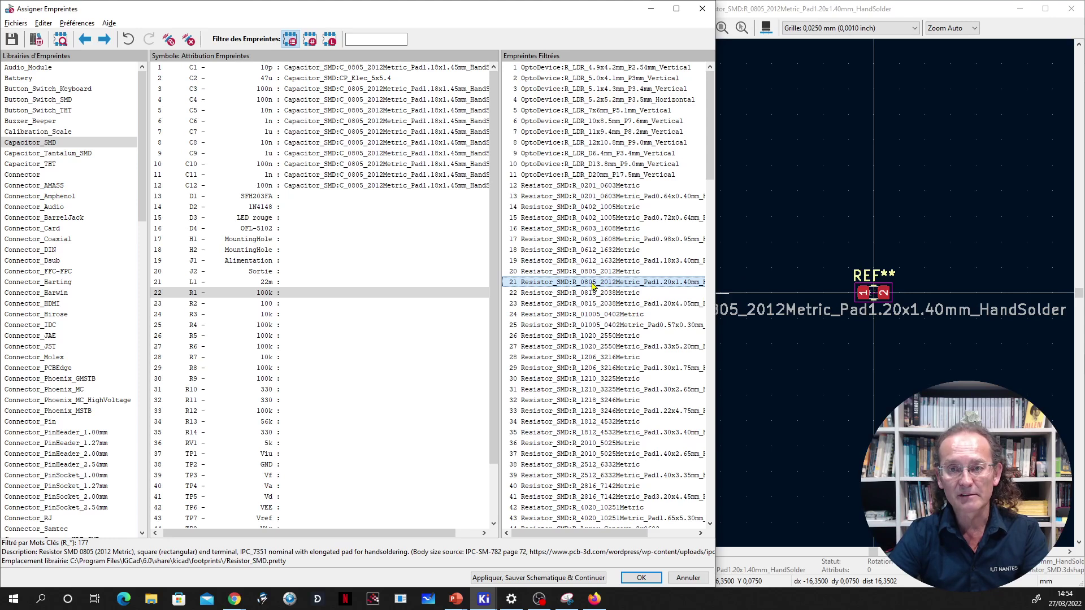
double_click(592, 282)
double_click(592, 282)
double_click(592, 282)
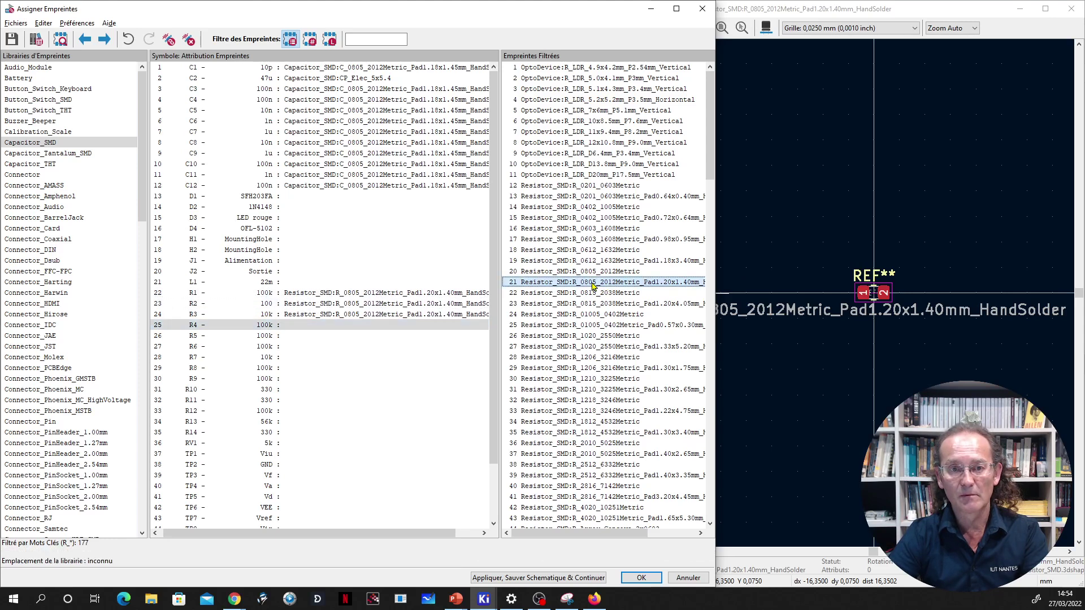
double_click(593, 282)
double_click(593, 282)
double_click(592, 282)
double_click(592, 282)
double_click(592, 282)
double_click(592, 282)
double_click(592, 282)
double_click(592, 282)
double_click(592, 282)
double_click(592, 282)
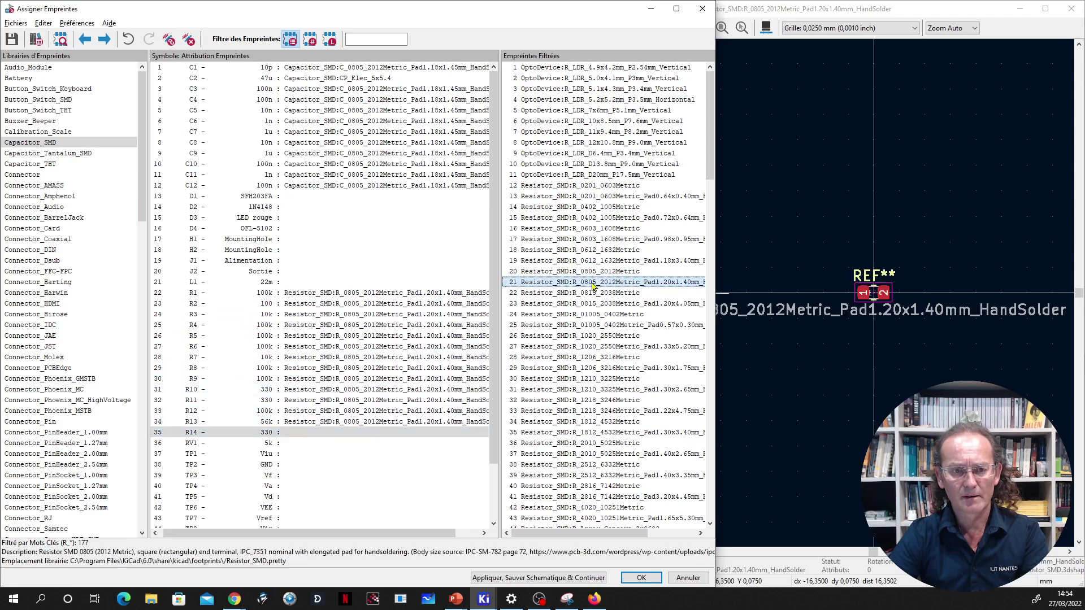
double_click(592, 282)
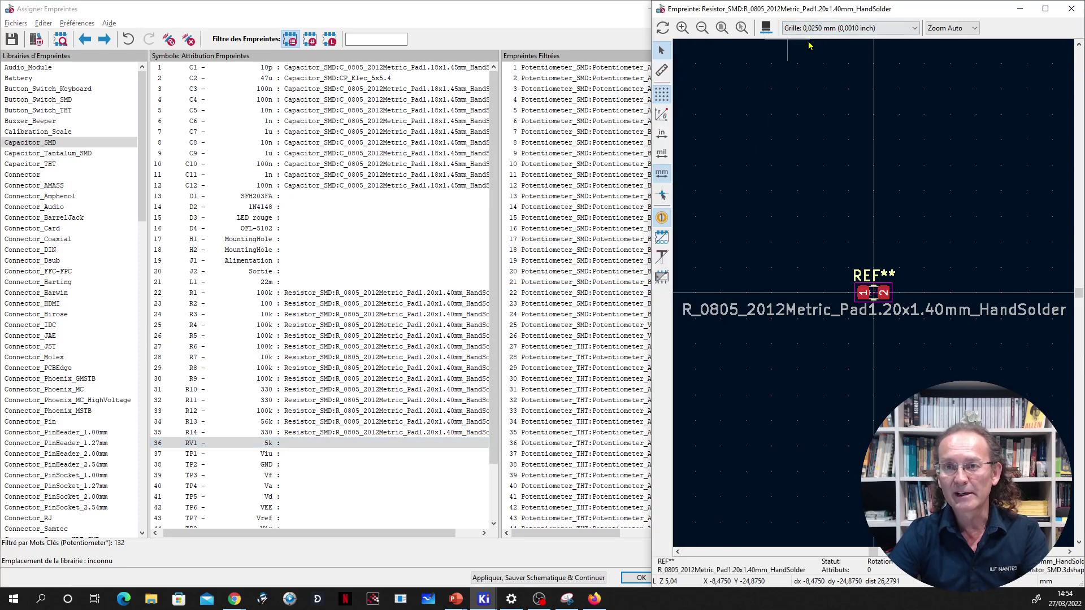
Examine the R_0805 resistor footprint up close in the 3D viewer, and close the 3D view.
left_click(766, 28)
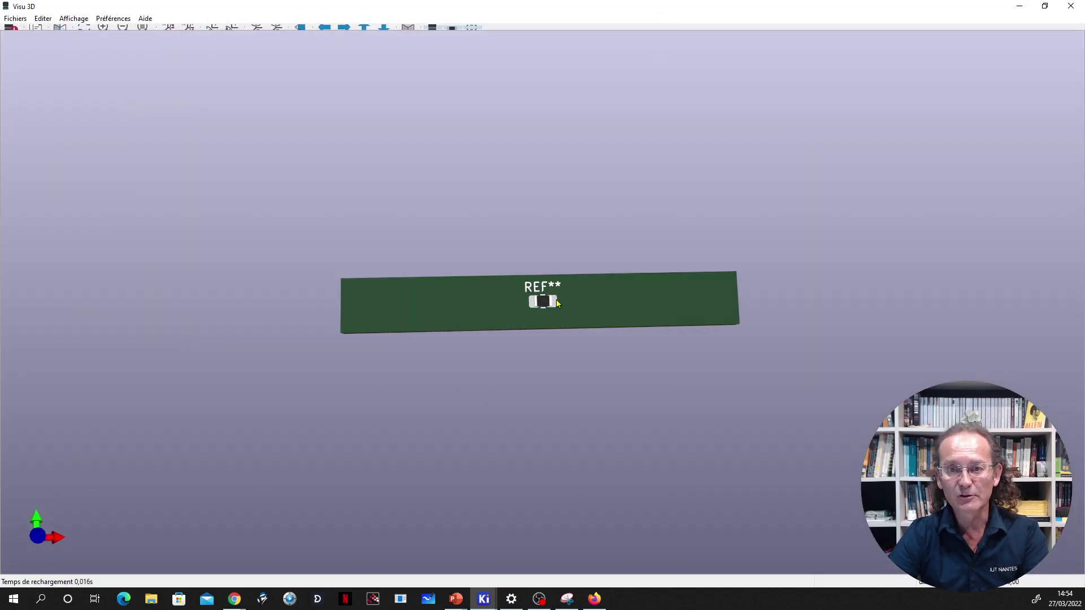
scroll(556, 302, "up", 5)
mouse_move(567, 390)
left_mouse_down()
mouse_move(506, 328)
mouse_move(374, 348)
mouse_move(329, 368)
mouse_move(627, 349)
mouse_move(562, 375)
left_mouse_up()
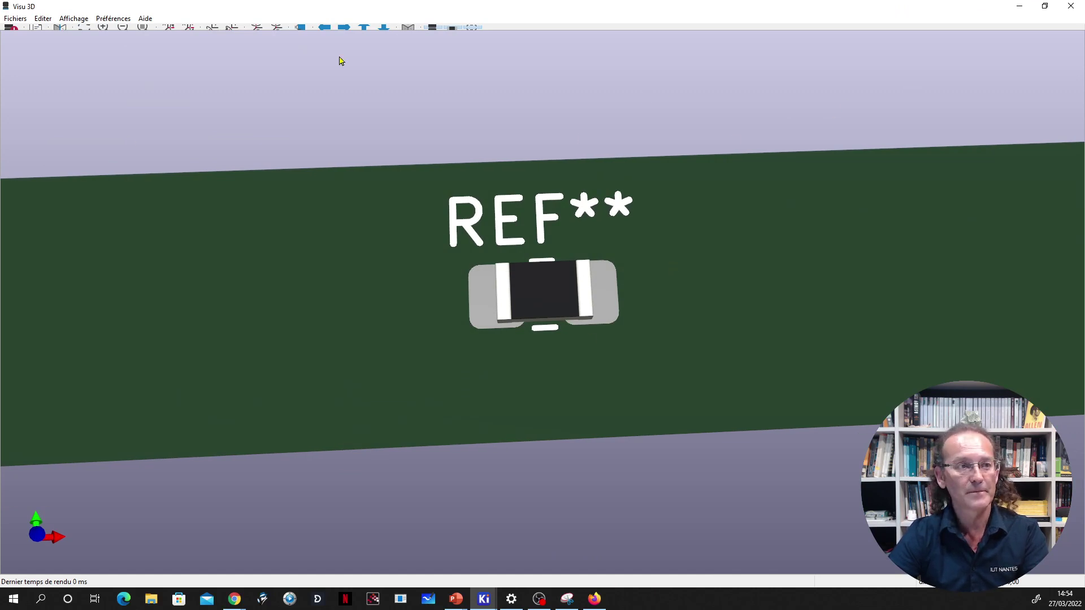
left_click(1081, 13)
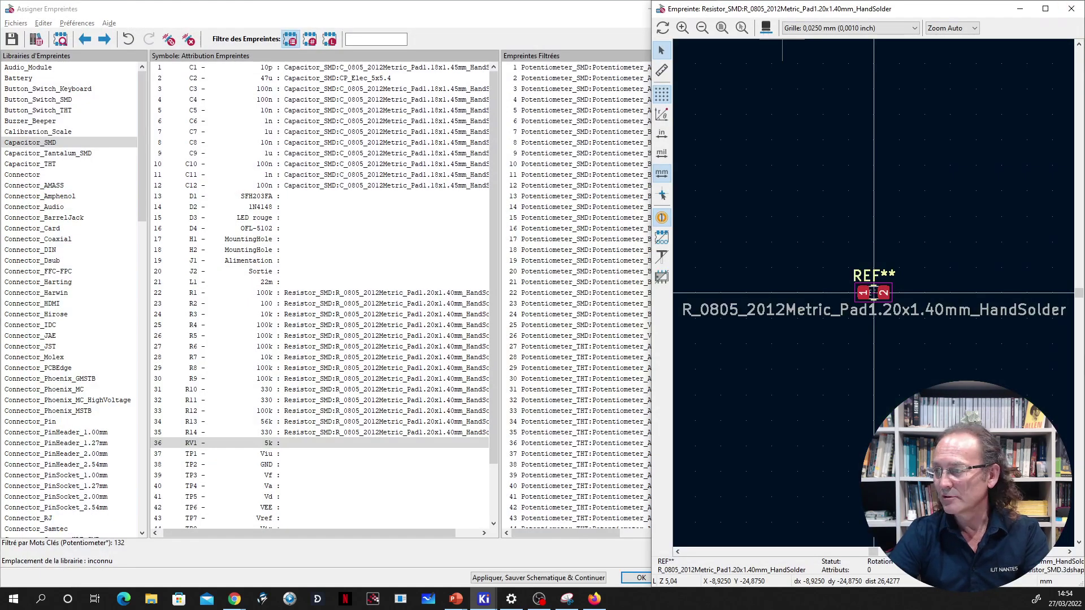
Reveal the LED package on the PowerPoint slide, and assign LED_SMD:LED_0805_2012Metric_Pad1.15x1.40mm_HandSolder to D3 in KiCad.
key("alt+Tab")
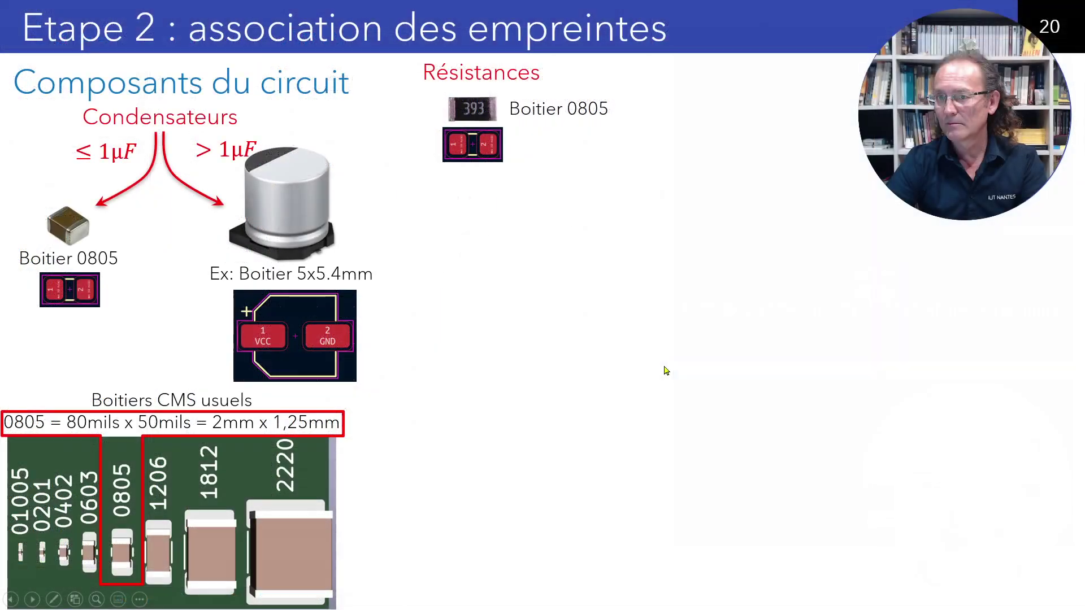
left_click(666, 372)
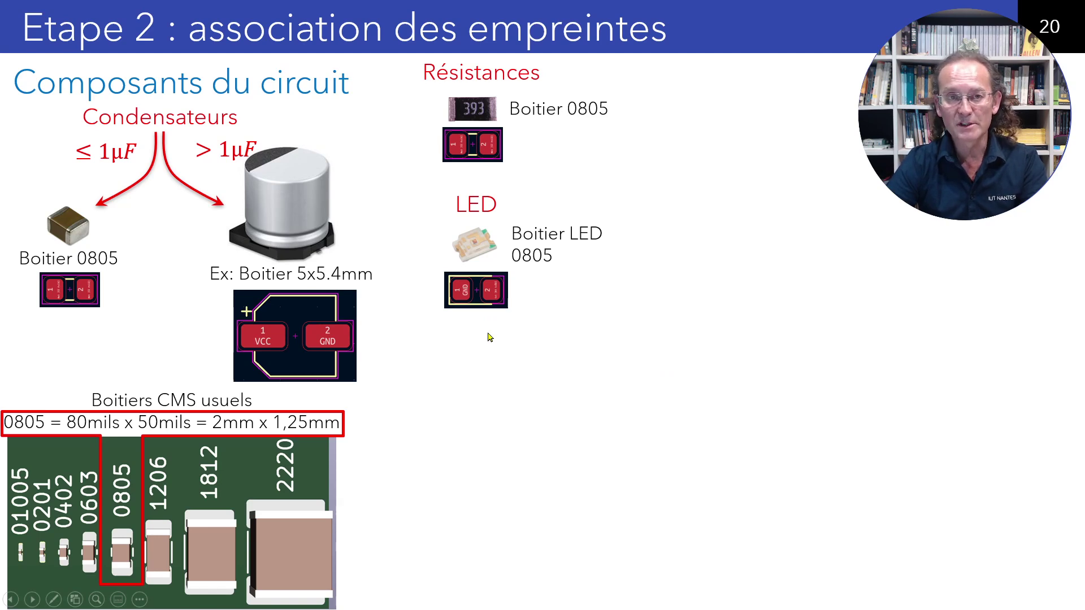
key("alt+Tab")
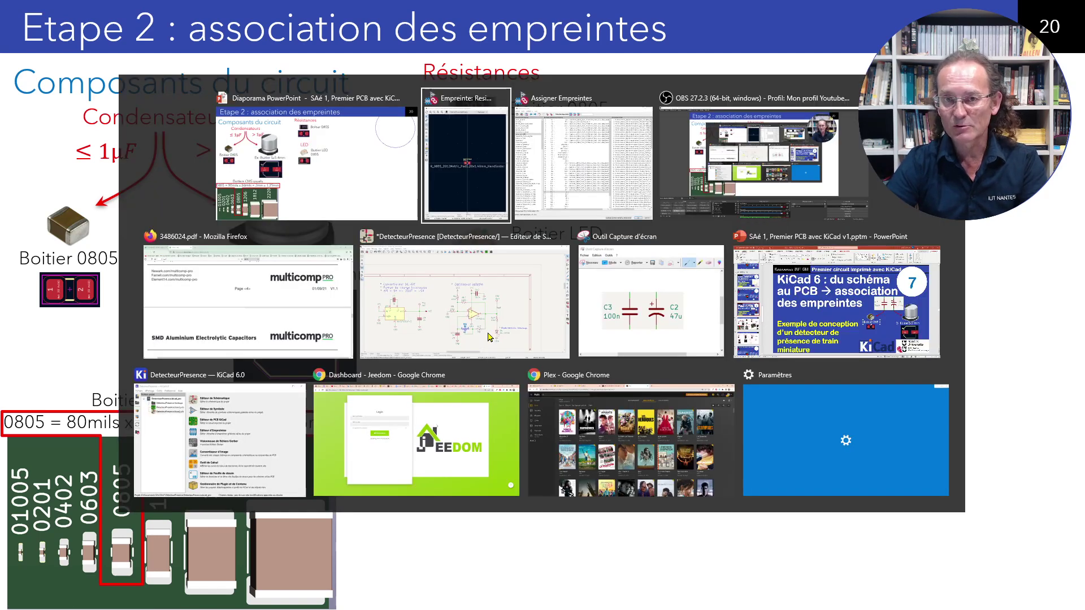
key("alt+Tab")
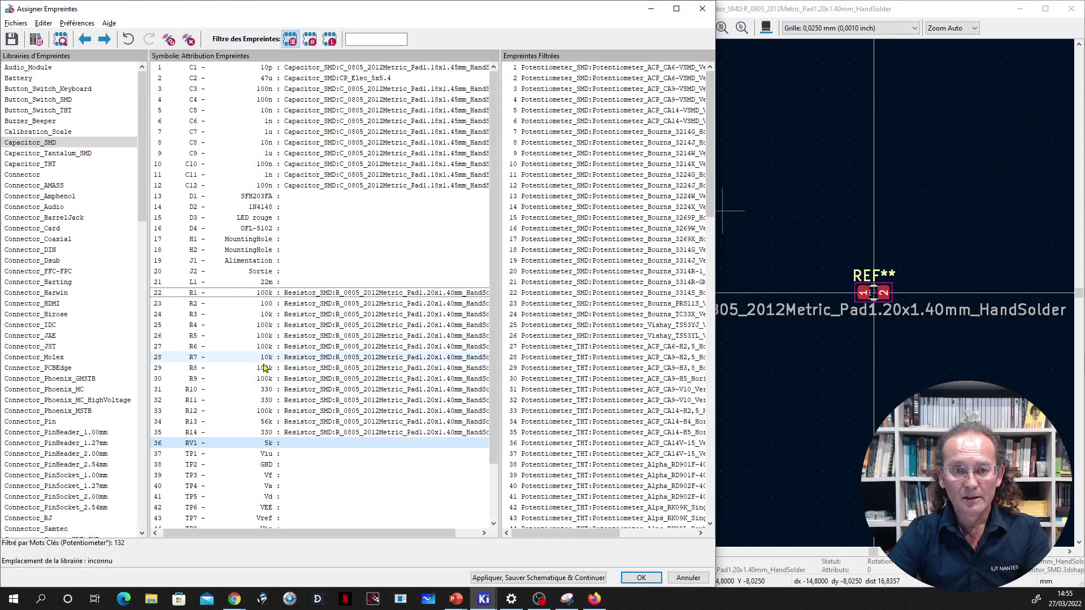
left_click(262, 221)
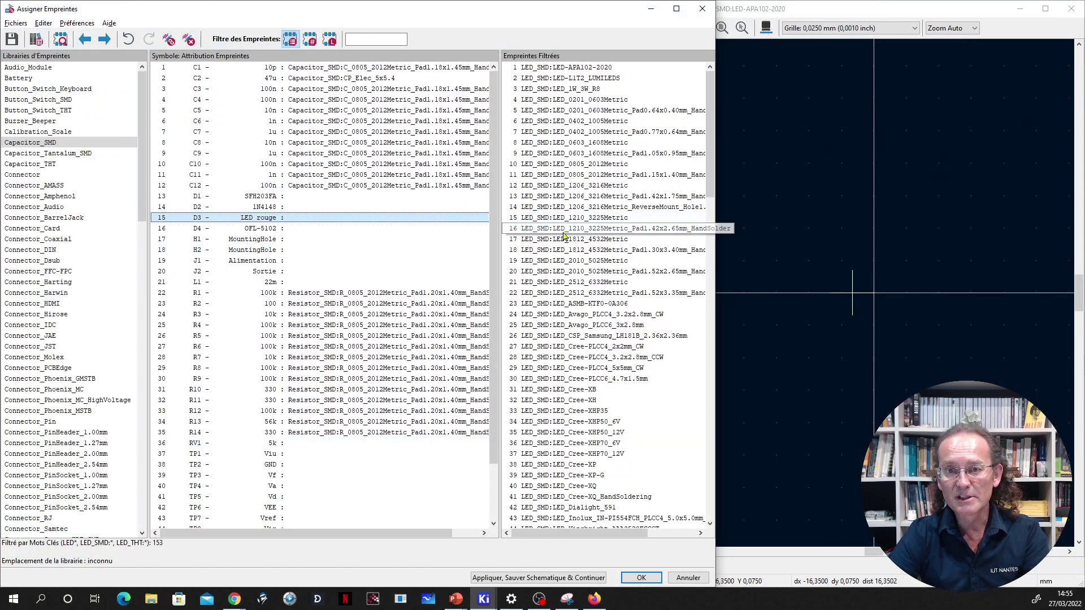
double_click(575, 179)
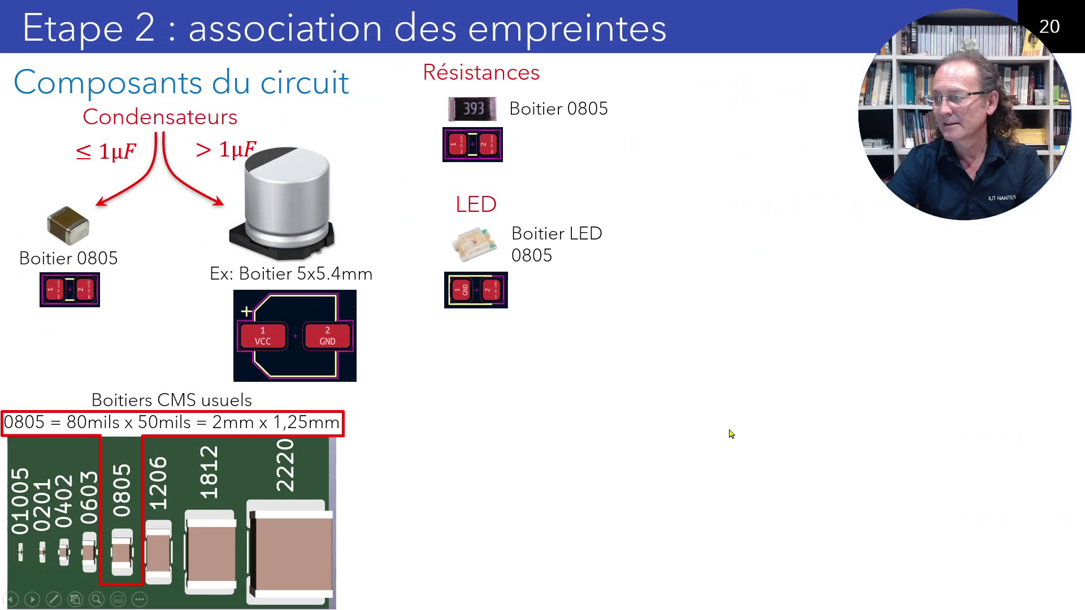
Search Google for max1719eut+t in a new Firefox tab.
left_click(624, 394)
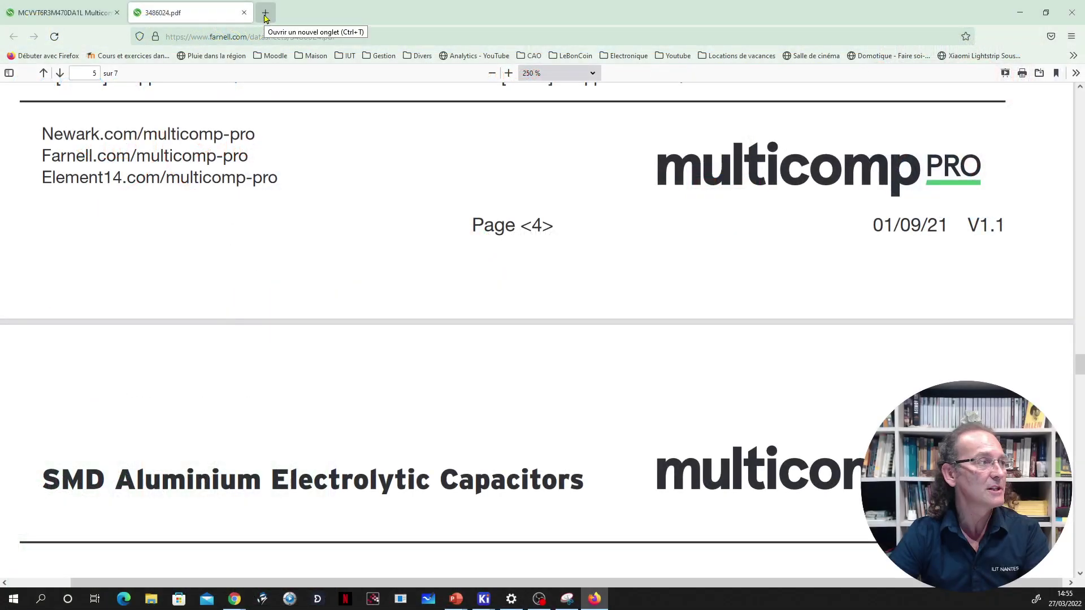
left_click(269, 21)
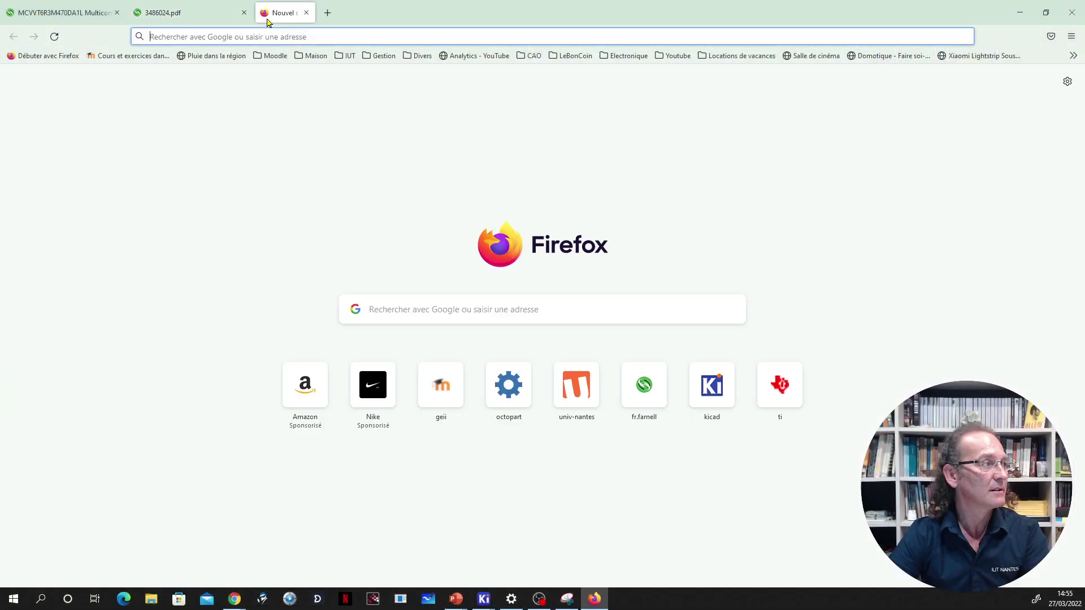
left_click(294, 35)
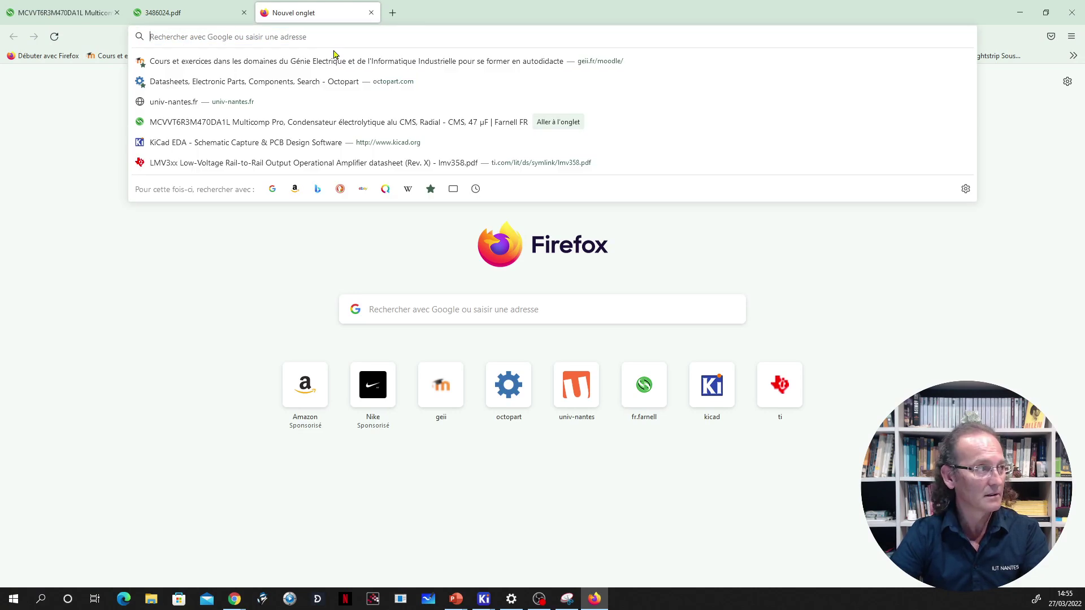
type("max1719")
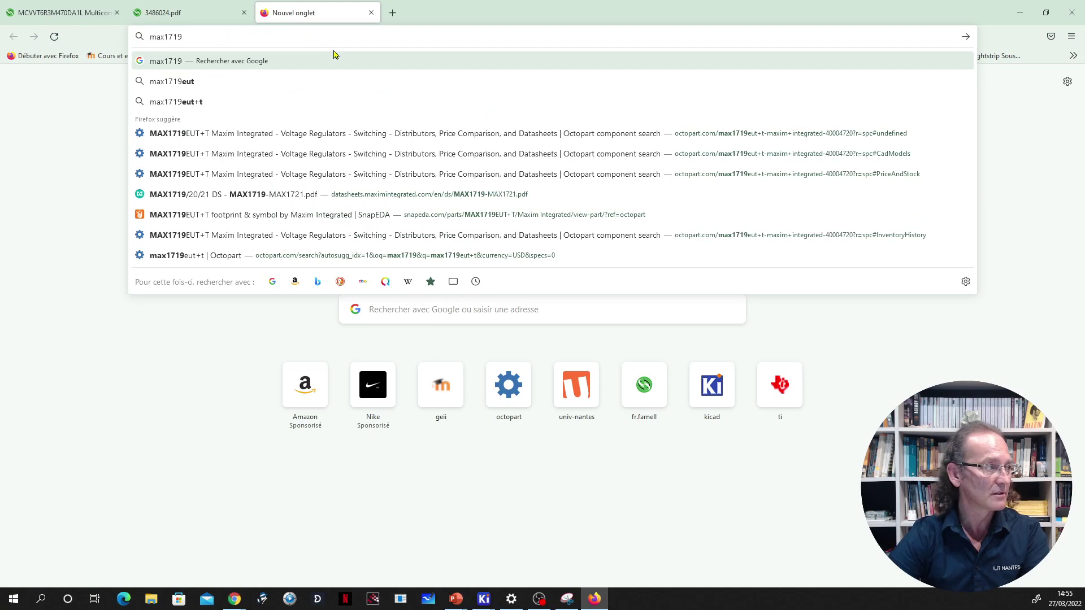
key("Down")
key("Down")
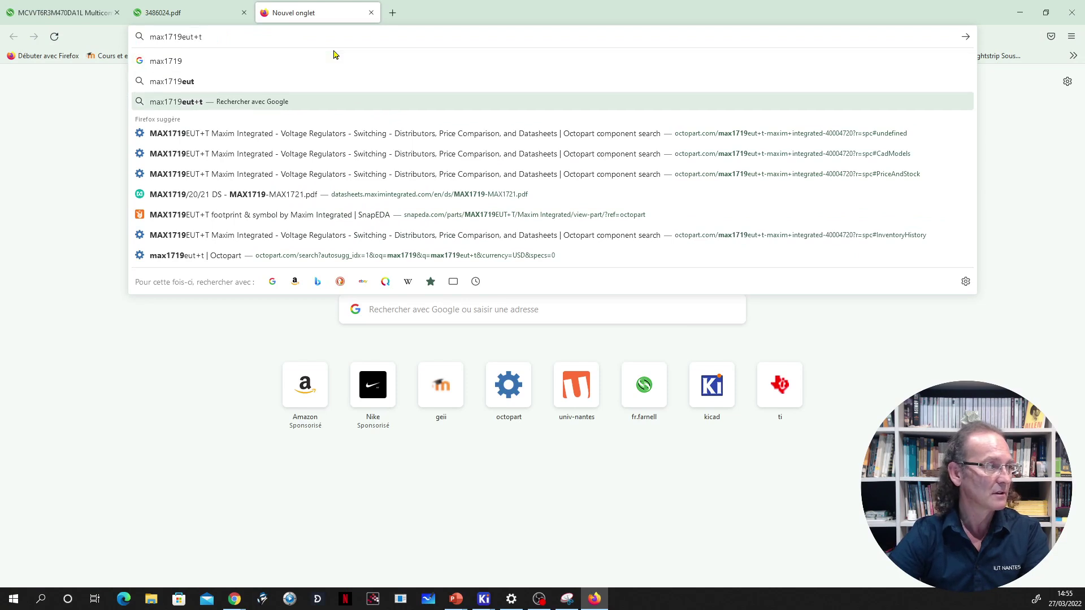
key("Return")
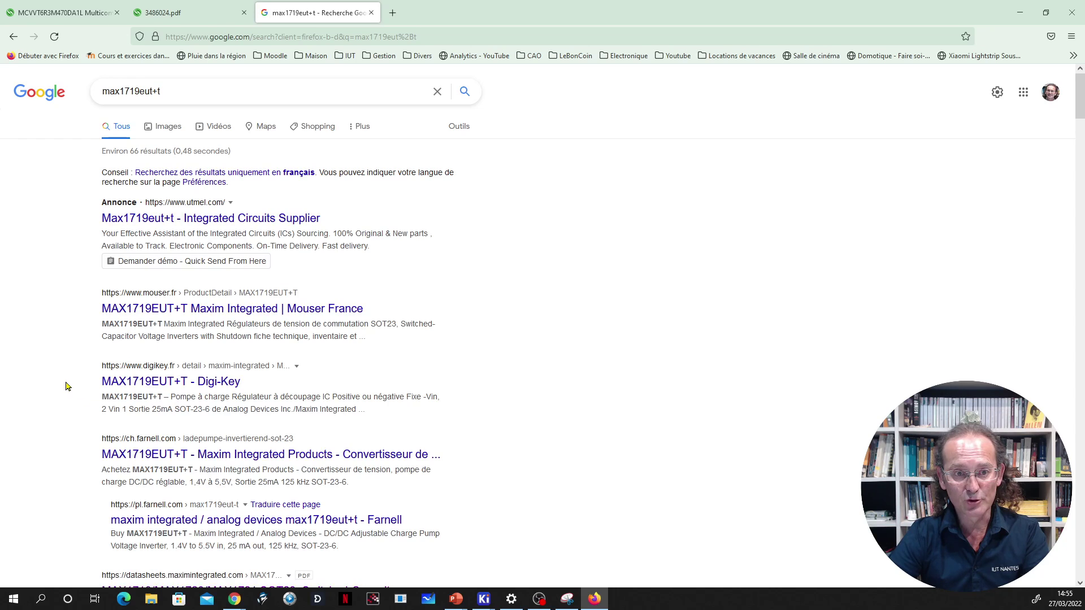
Open the Mouser France product page for MAX1719EUT+T from the search results, and open its datasheet PDF.
scroll(102, 404, "down", 3)
scroll(104, 407, "down", 1)
left_click(112, 416)
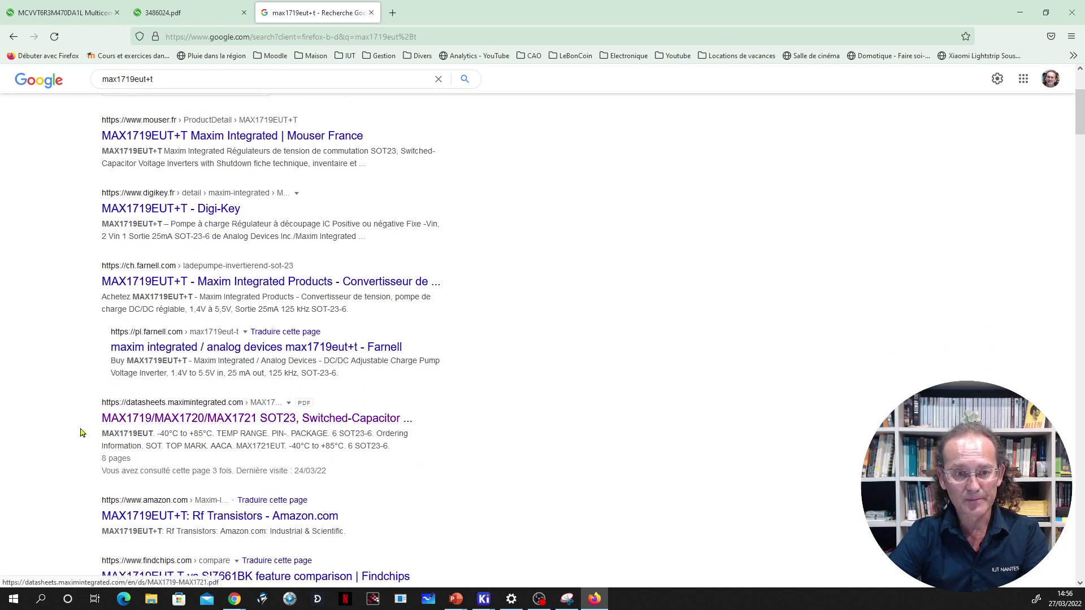
scroll(62, 432, "down", 3)
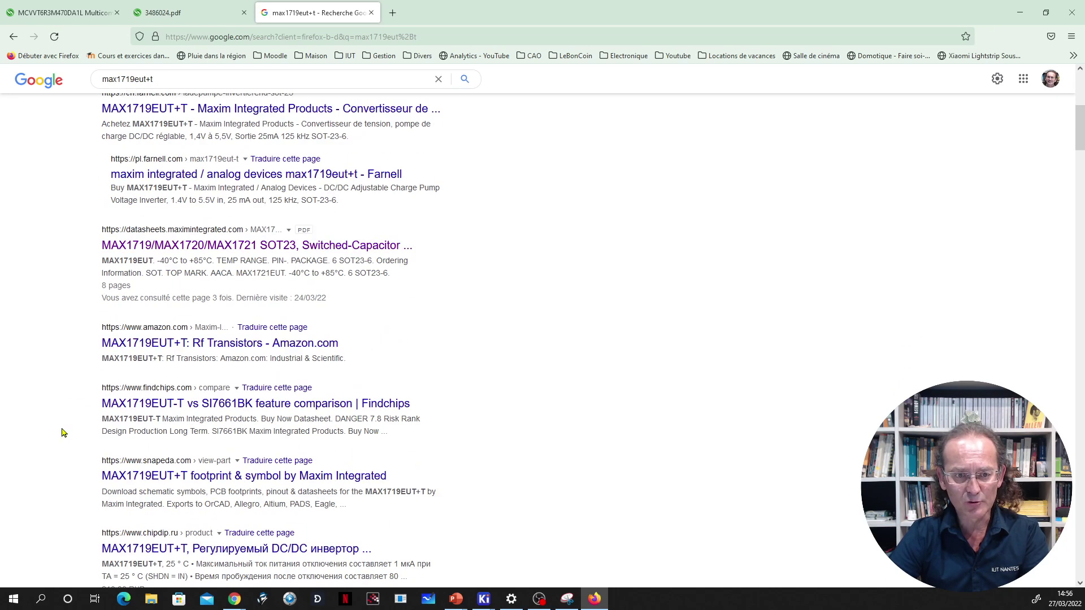
scroll(62, 433, "up", 6)
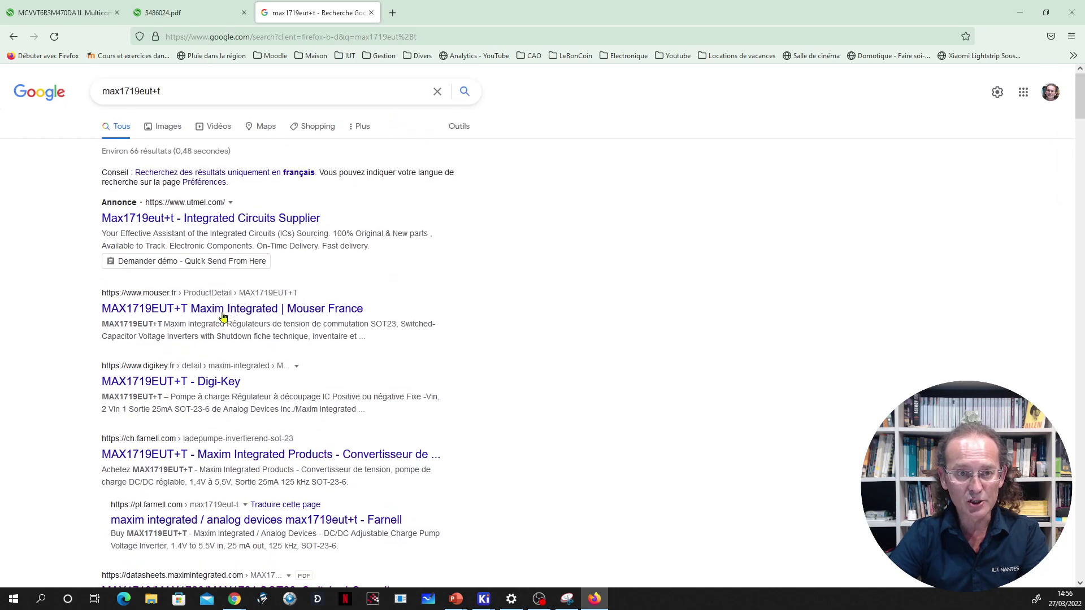
left_click(200, 314)
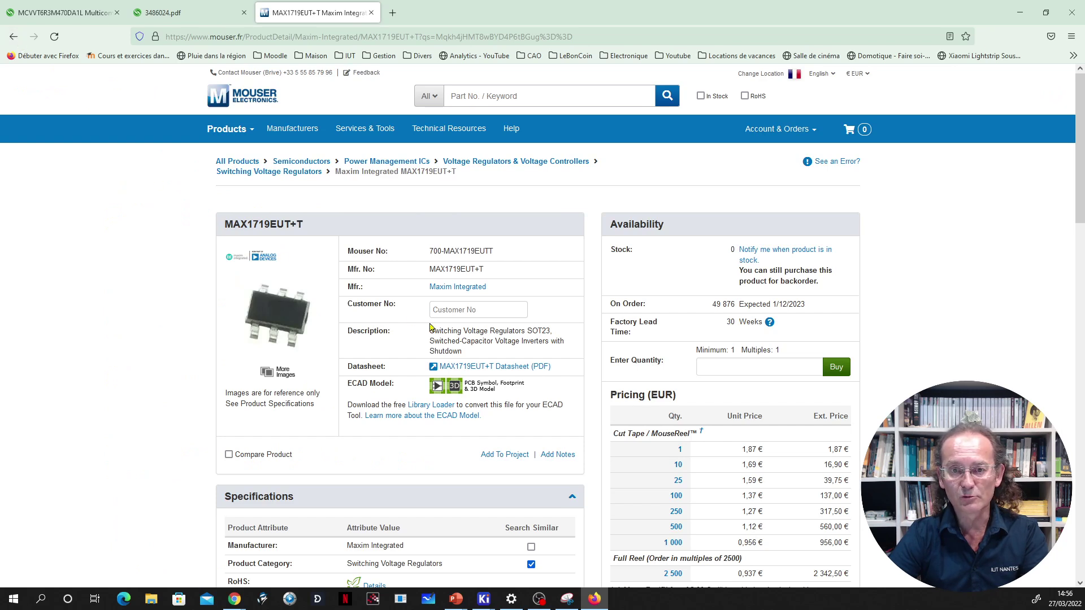
left_click(476, 368)
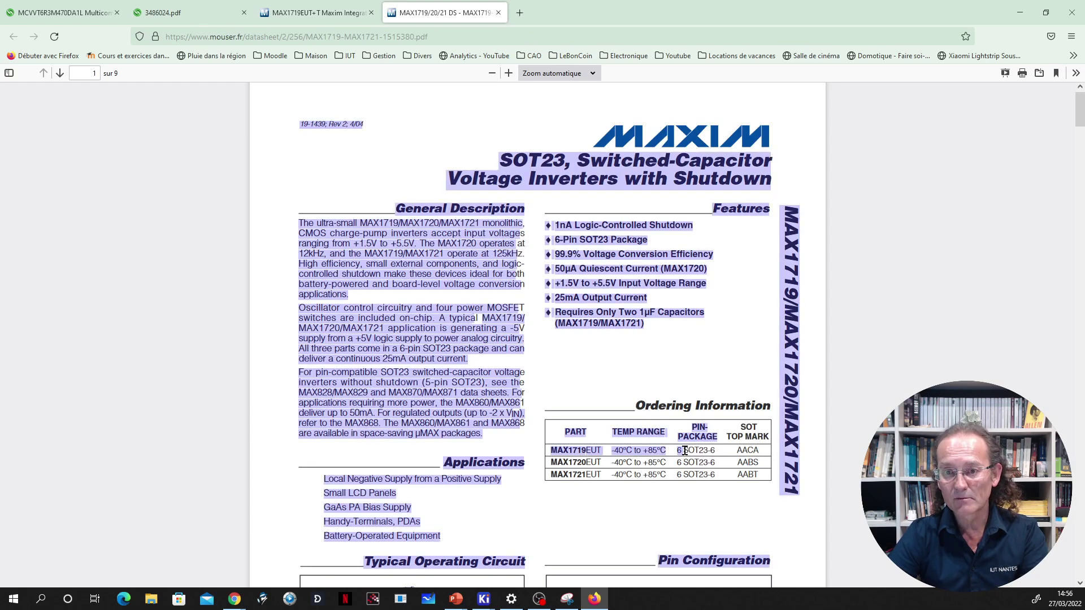
Highlight the MAX1719EUT's pin-package, its SOT top mark and its part name in the datasheet's Ordering Information table.
left_click_drag(683, 450, 718, 452)
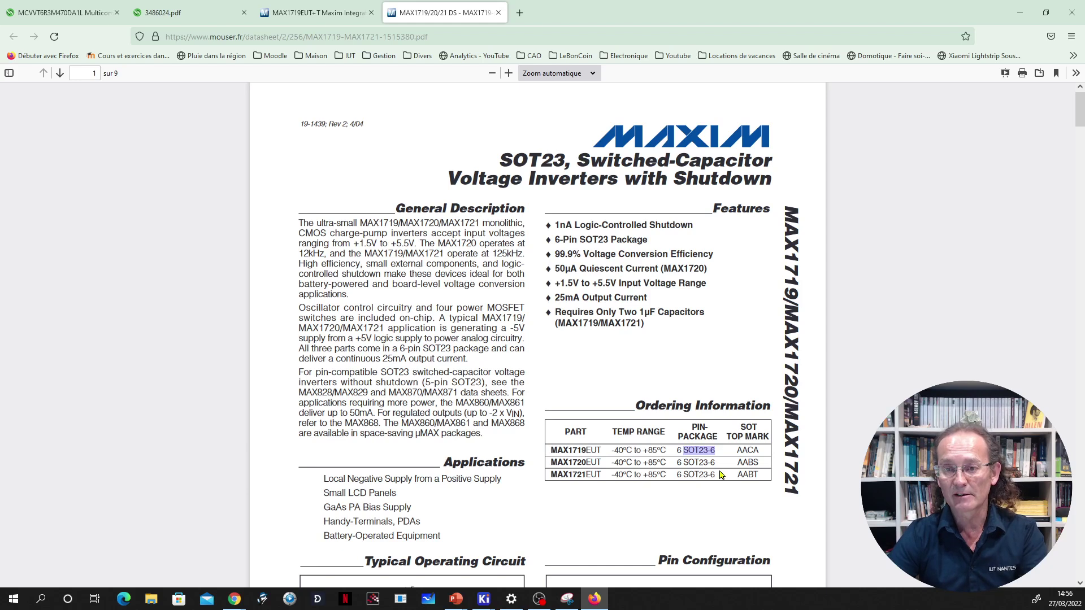
left_click(740, 450)
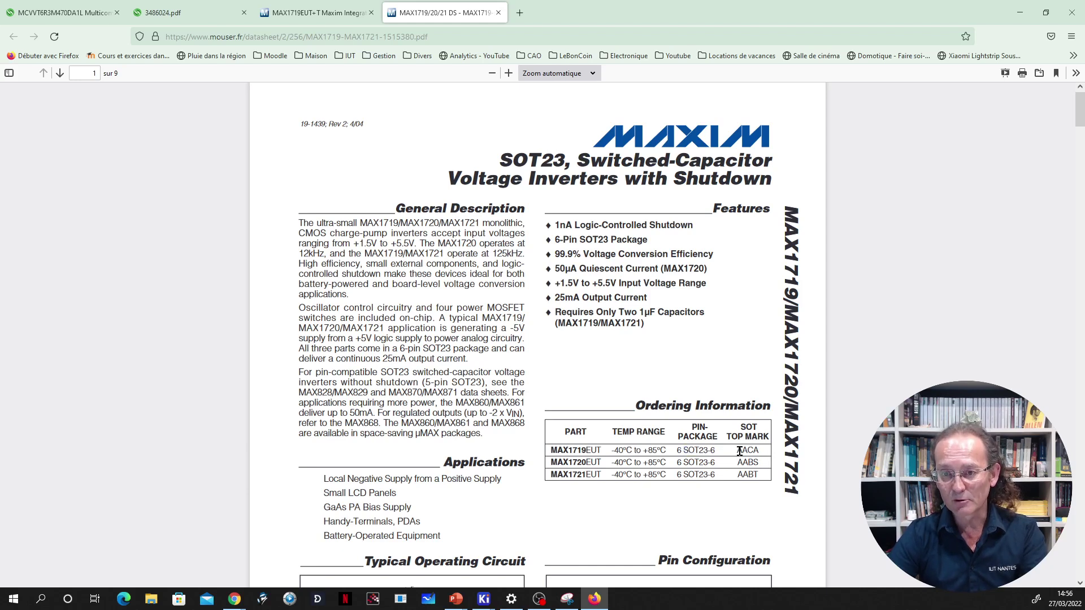
left_click_drag(739, 450, 763, 455)
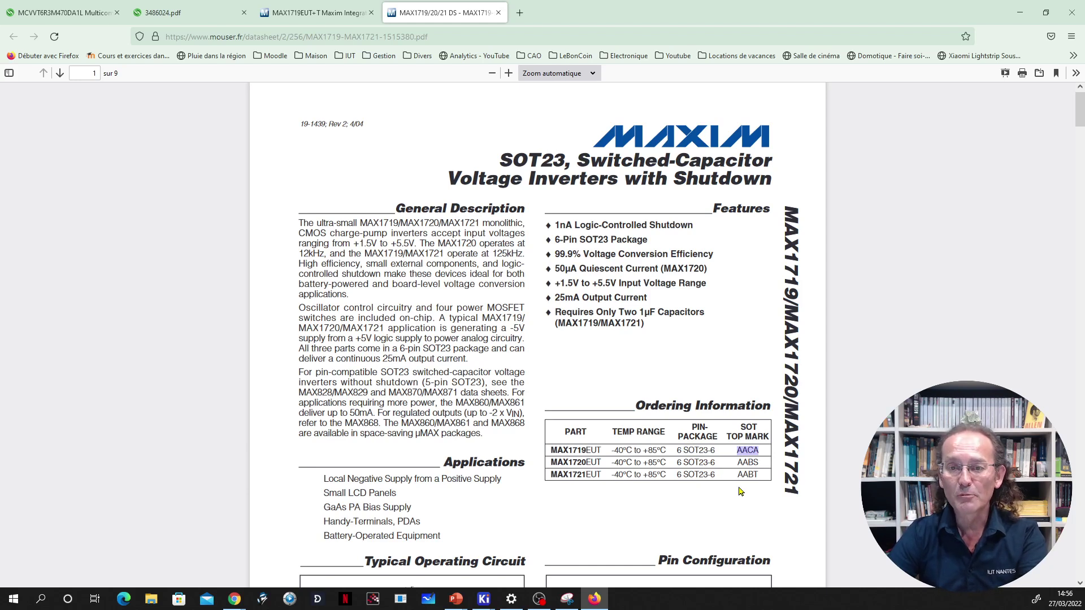
left_click_drag(551, 450, 605, 455)
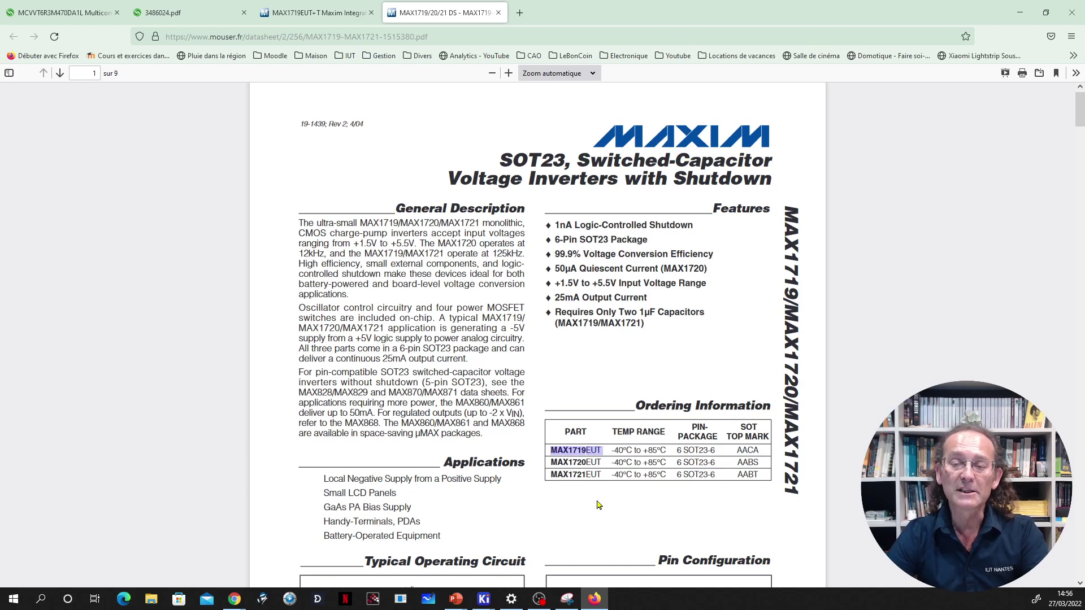
left_click(738, 458)
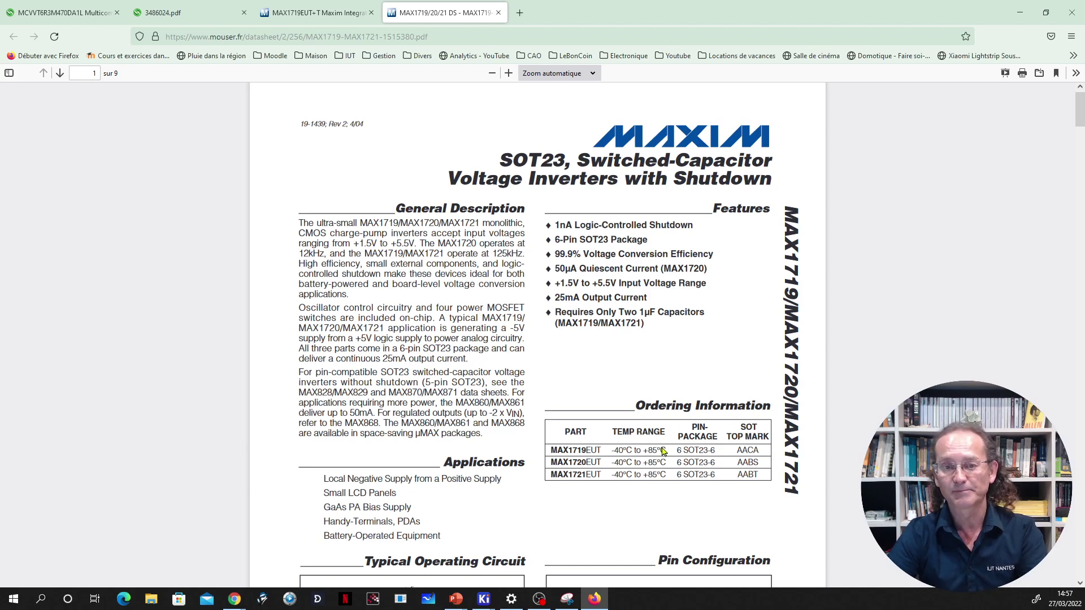
Examine the datasheet's Pin Configuration drawing and go through to its last page.
scroll(608, 417, "down", 6)
scroll(607, 417, "down", 3)
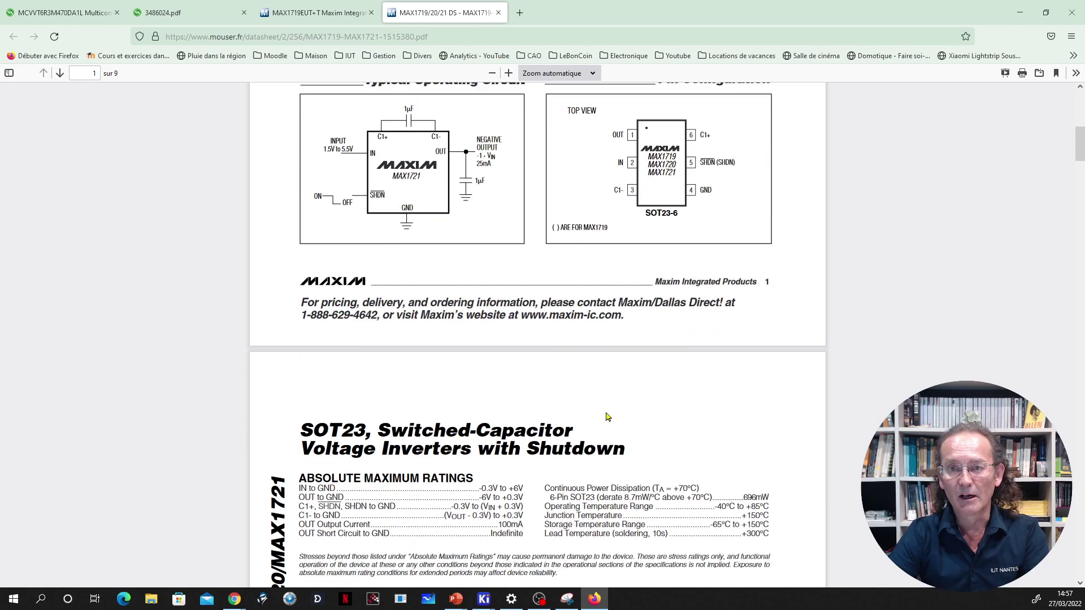
scroll(608, 417, "up", 2)
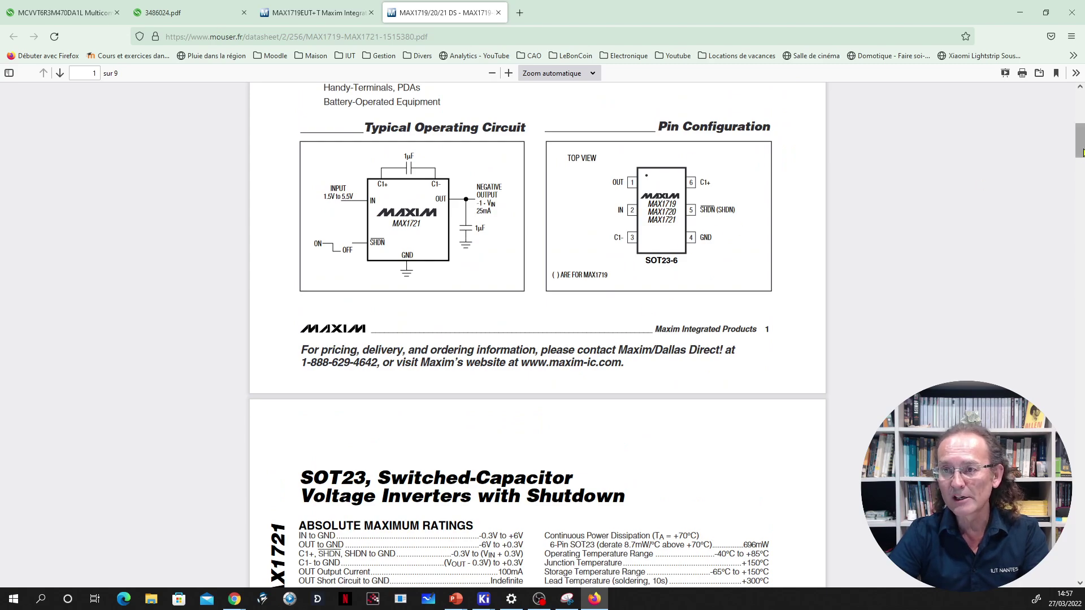
left_click_drag(1080, 149, 1071, 549)
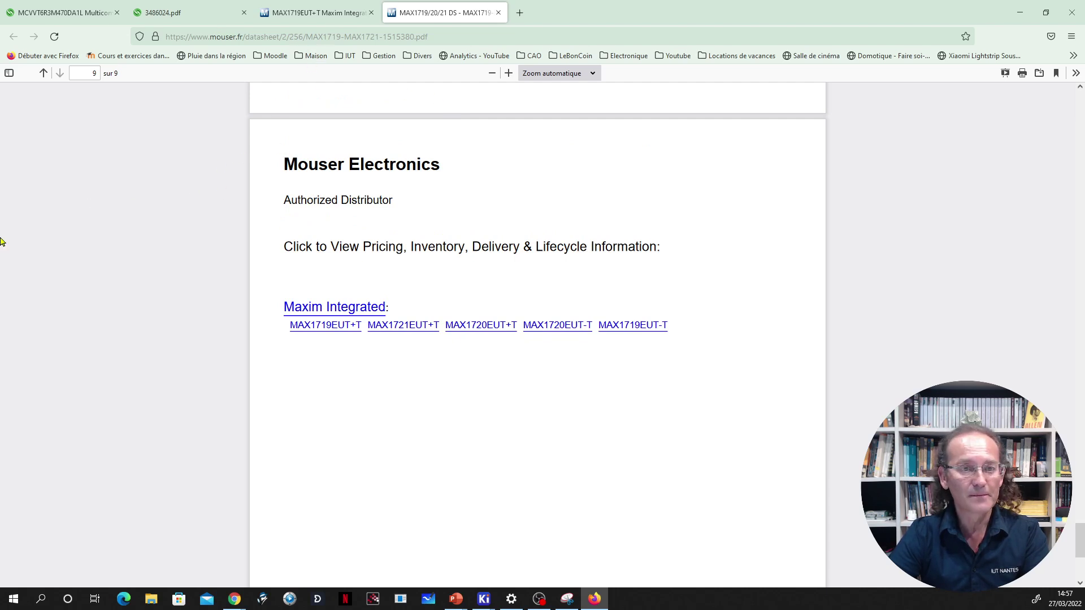
Switch to KiCad's footprint assignment window, select U2 (MAX1719EUT+T), and filter the footprints by the Package_TO_SOT_SMD library.
left_click(0, 400)
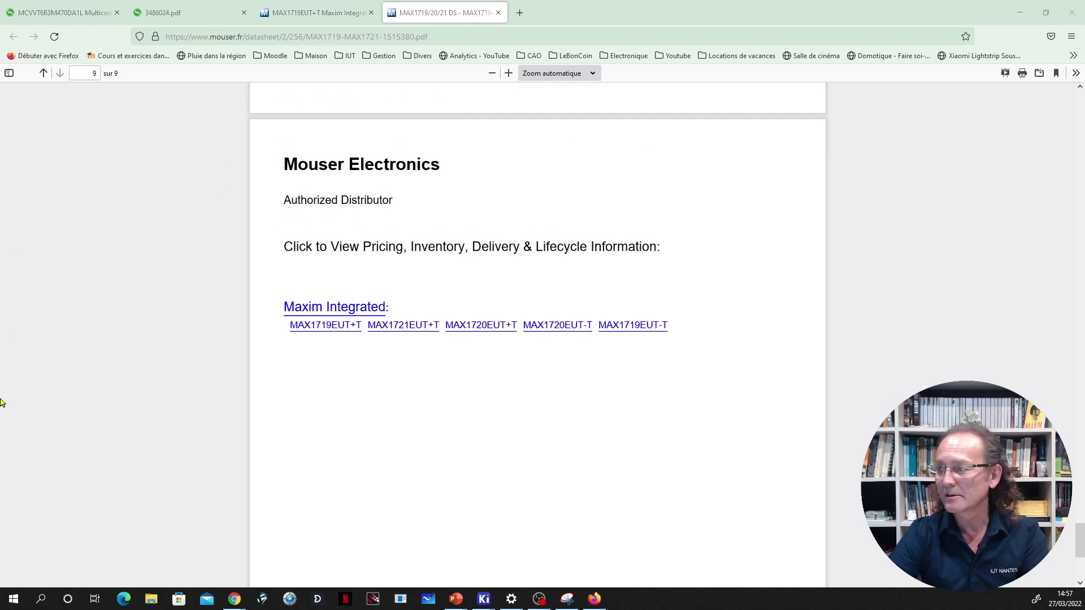
key("alt+Tab")
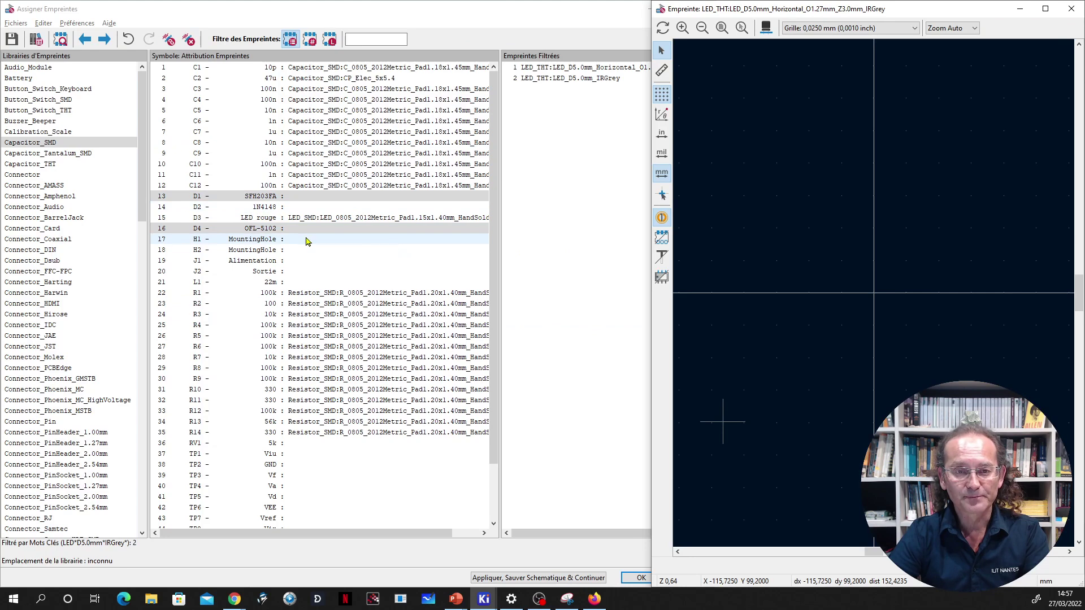
scroll(265, 441, "down", 2)
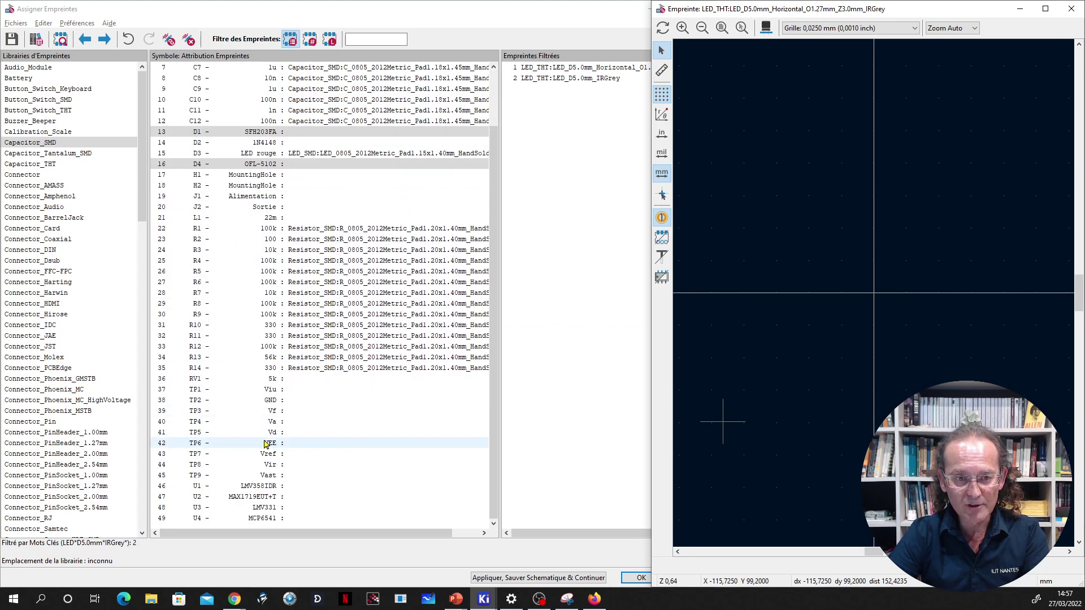
left_click(293, 498)
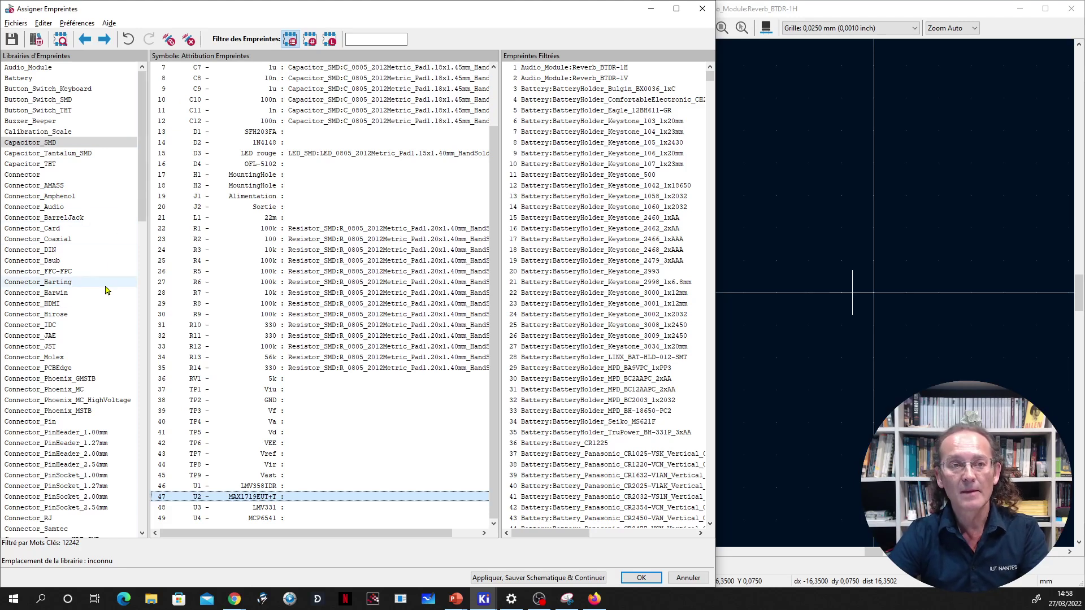
scroll(92, 383, "down", 6)
scroll(92, 383, "down", 5)
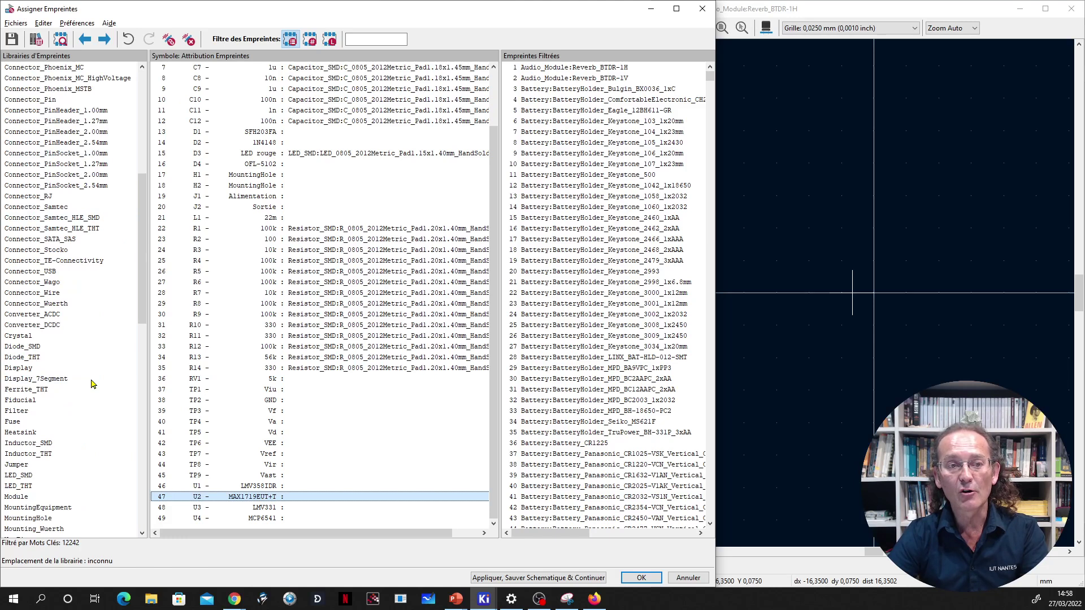
scroll(94, 384, "down", 13)
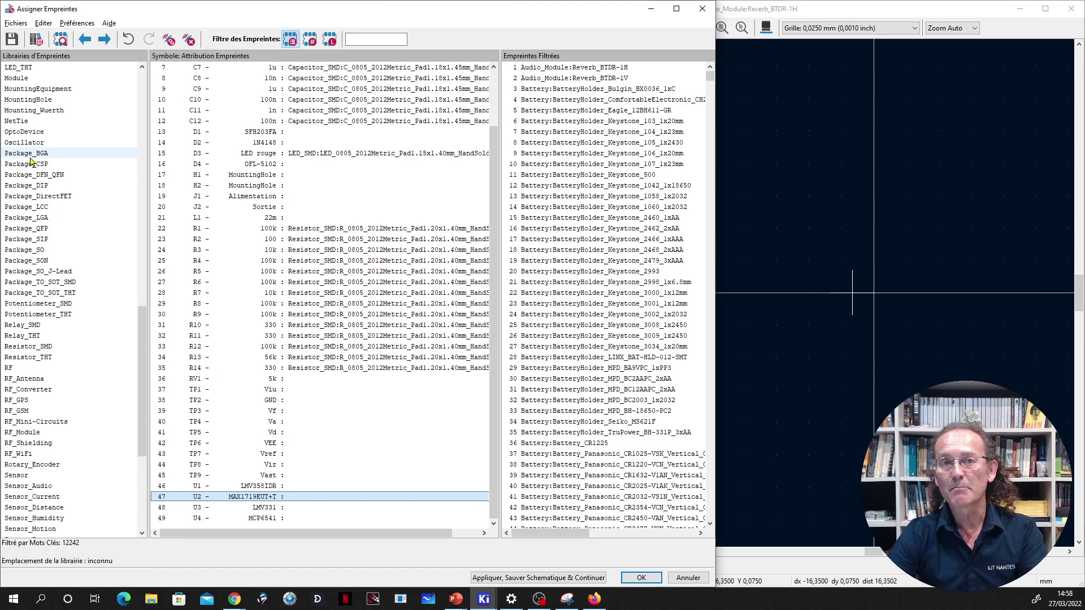
left_click(72, 283)
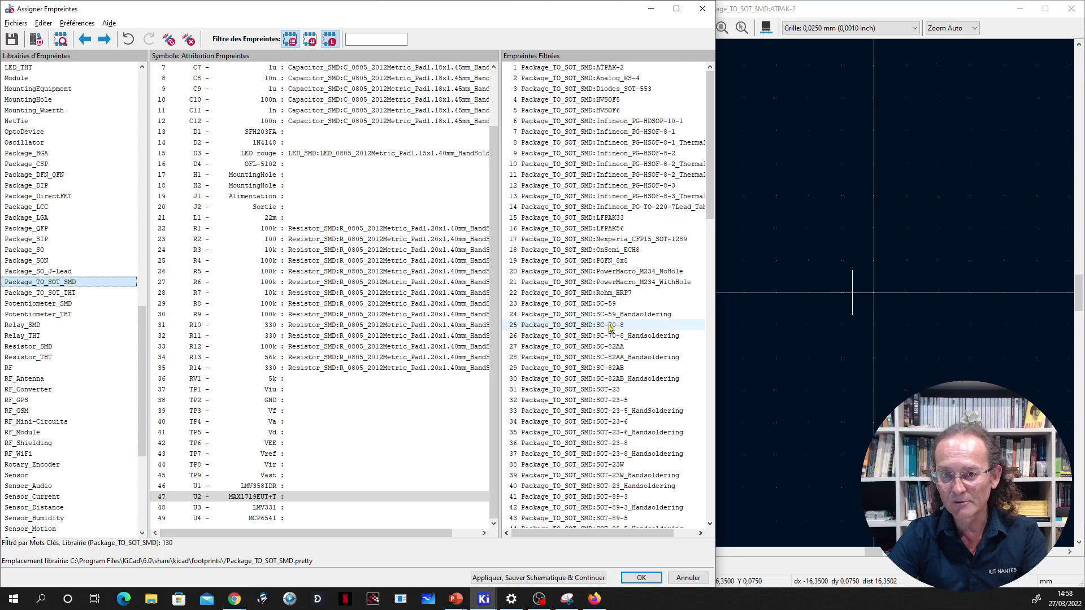
Select the SOT-23-6_Handsoldering footprint and examine its pads up close in the footprint preview.
scroll(610, 328, "down", 3)
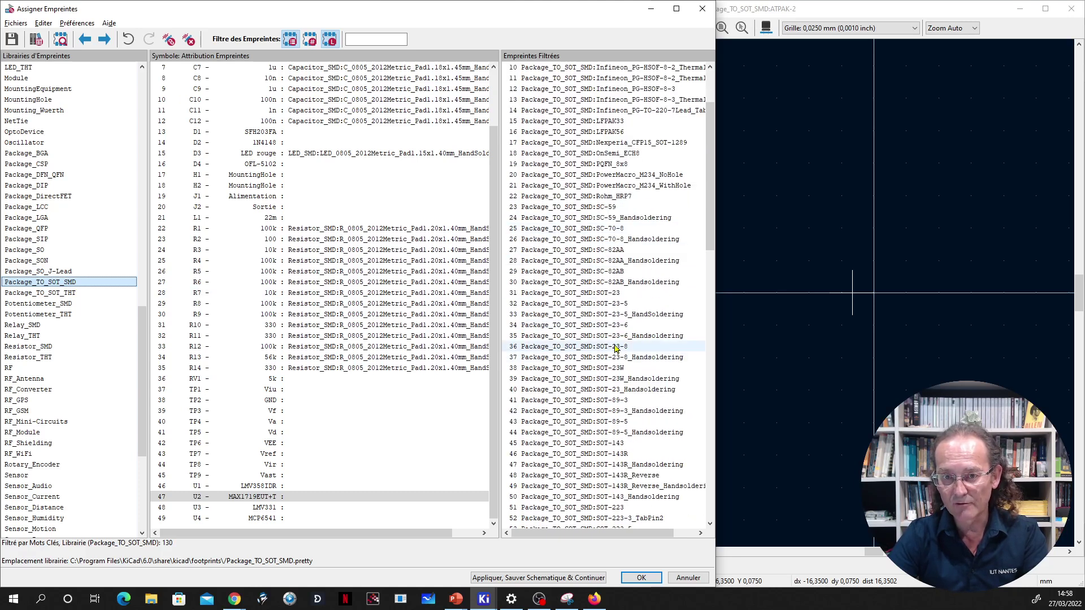
left_click(616, 337)
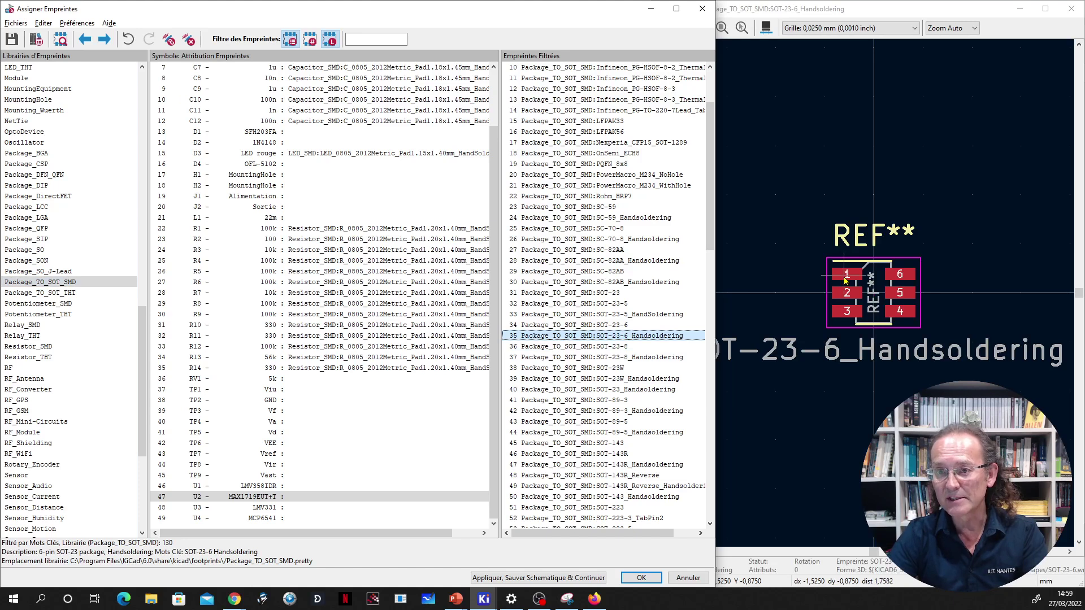
scroll(871, 296, "up", 2)
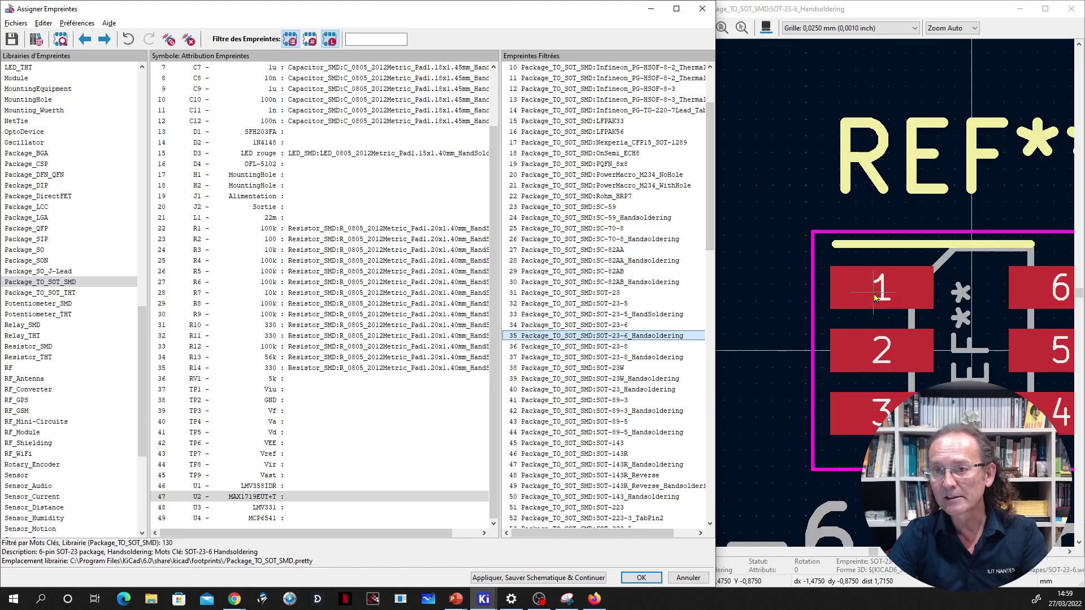
scroll(875, 299, "down", 1)
scroll(927, 430, "up", 3)
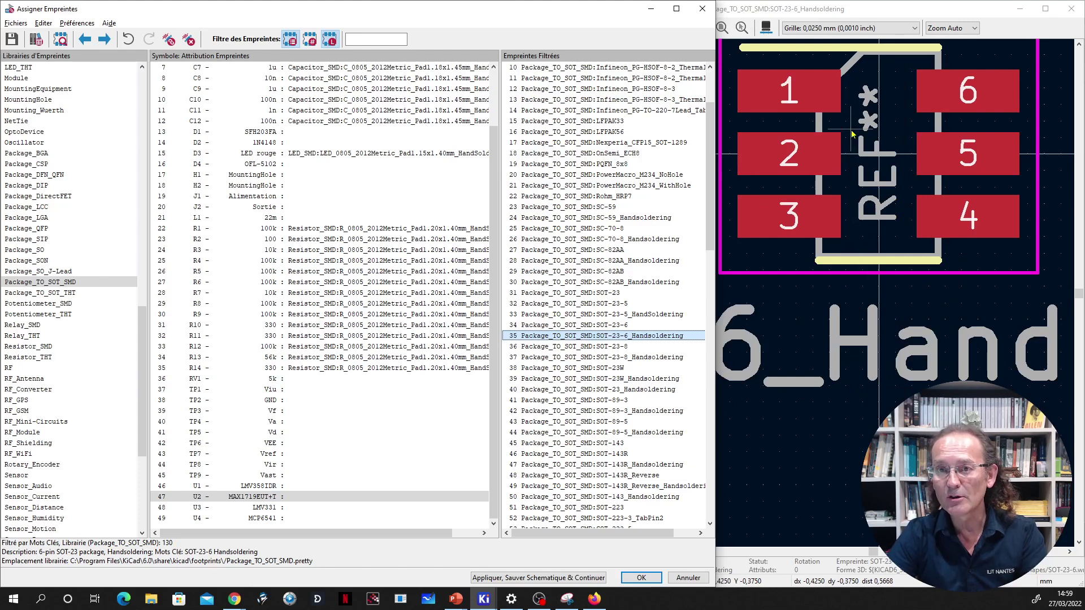
Measure the pitch between pads 1 and 2 of the SOT-23-6 footprint, and leave the measuring tool.
left_click(877, 8)
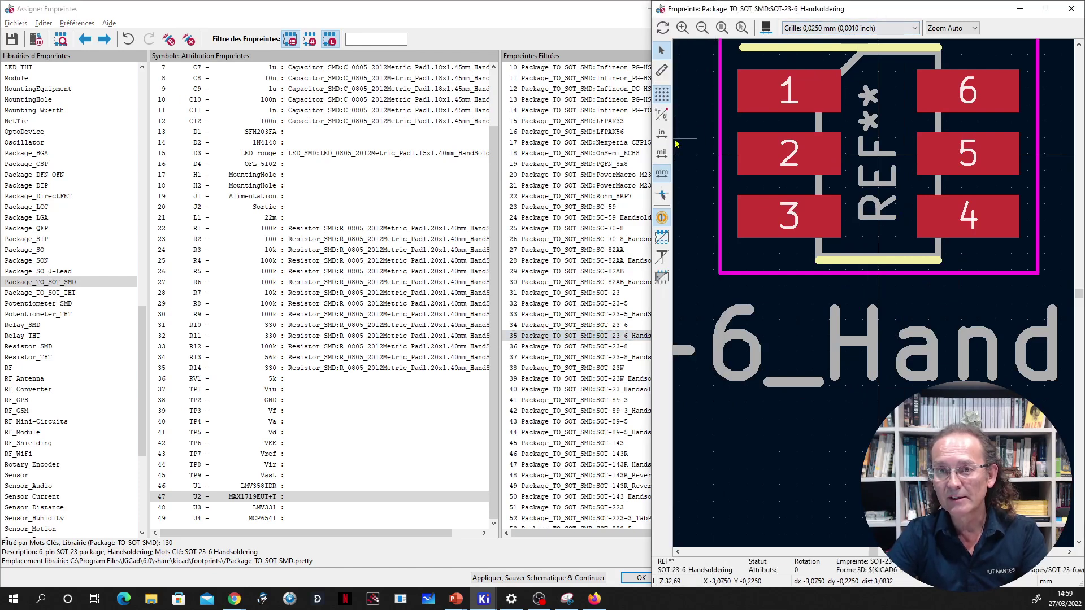
left_click(662, 71)
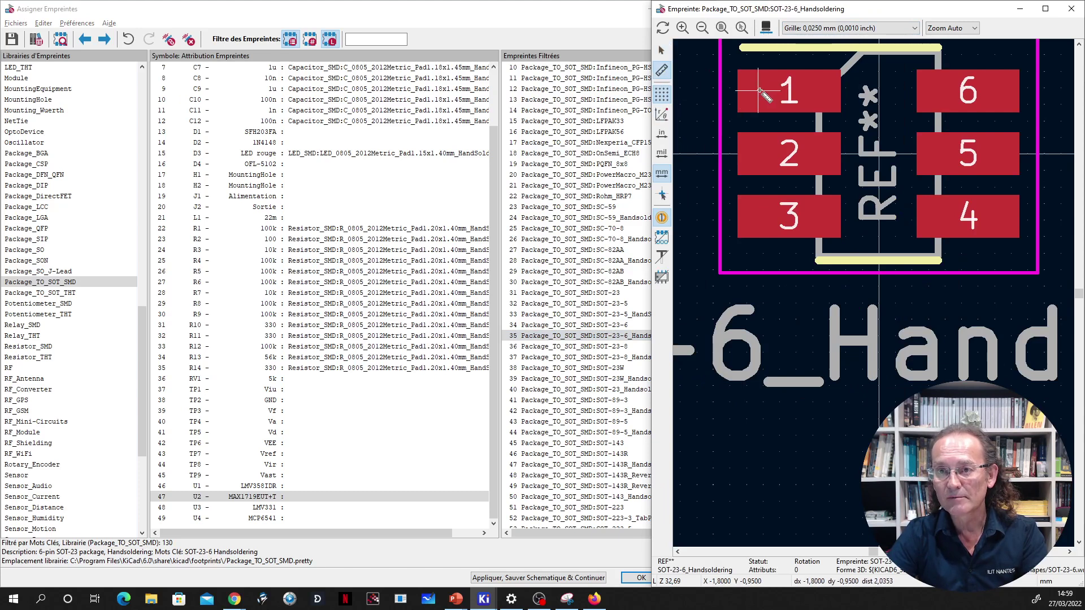
left_click(789, 90)
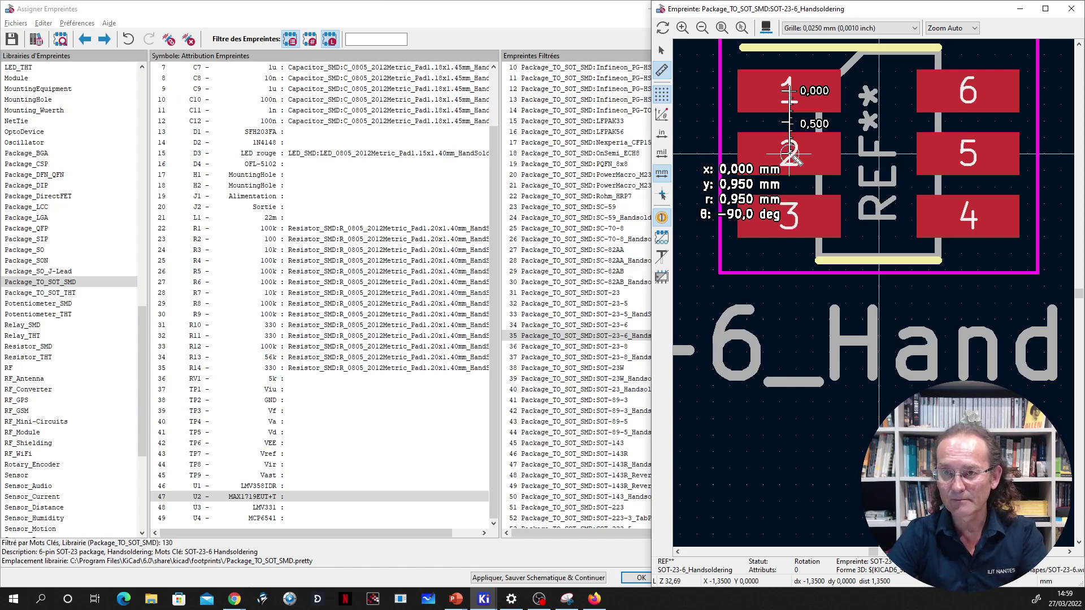
key("Escape")
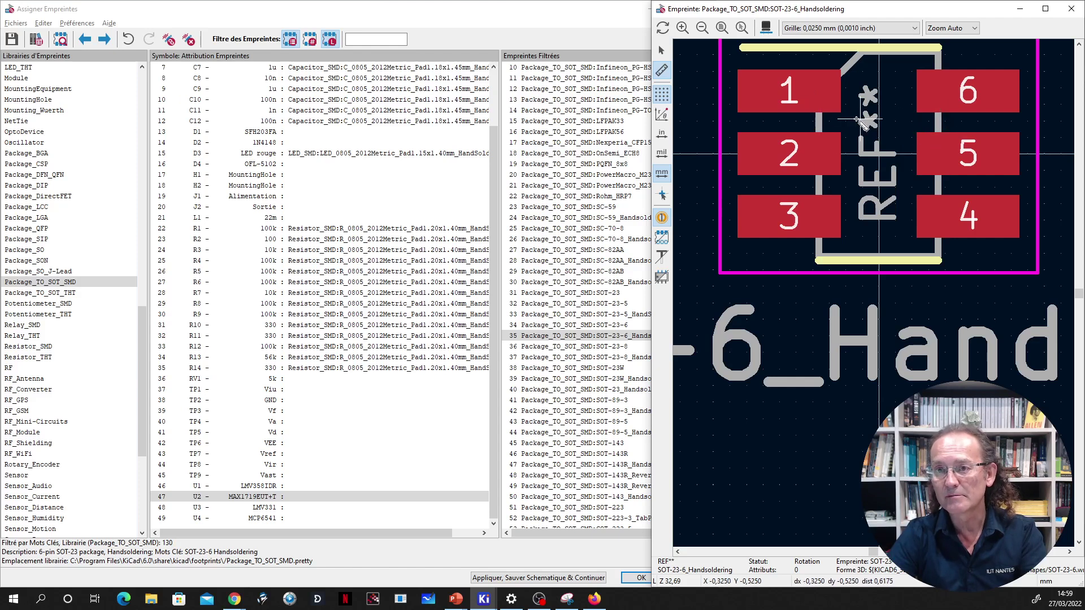
key("Escape")
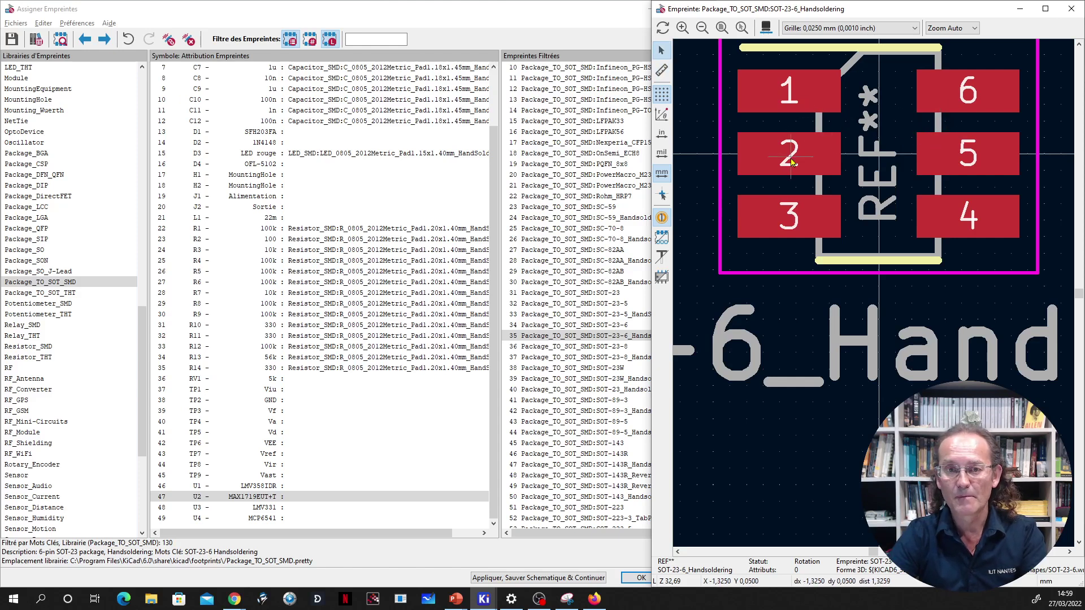
Assign Package_TO_SOT_SMD:SOT-23-6_Handsoldering to U2, and advance the footprint association slide in PowerPoint.
double_click(588, 340)
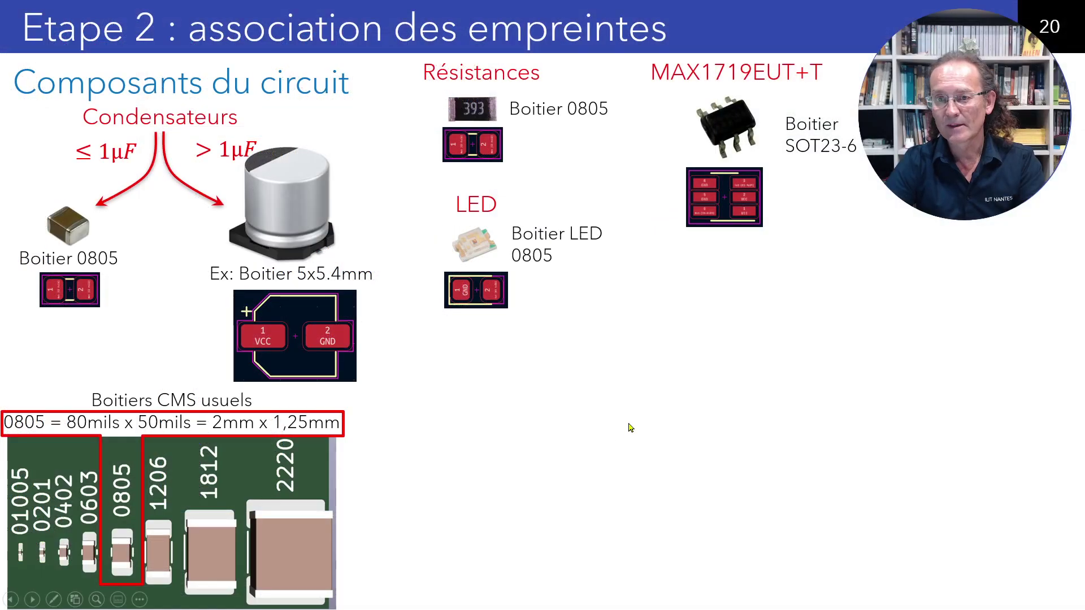
left_click(629, 424)
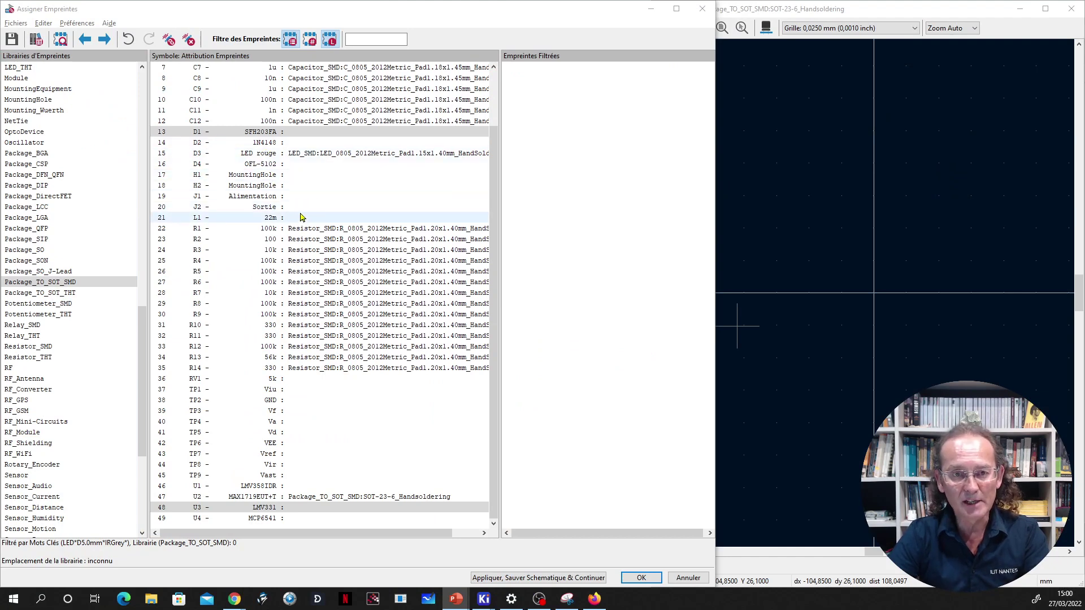
Select J1 (Alimentation) and filter its candidate footprints by number of pins instead of by library.
left_click(301, 198)
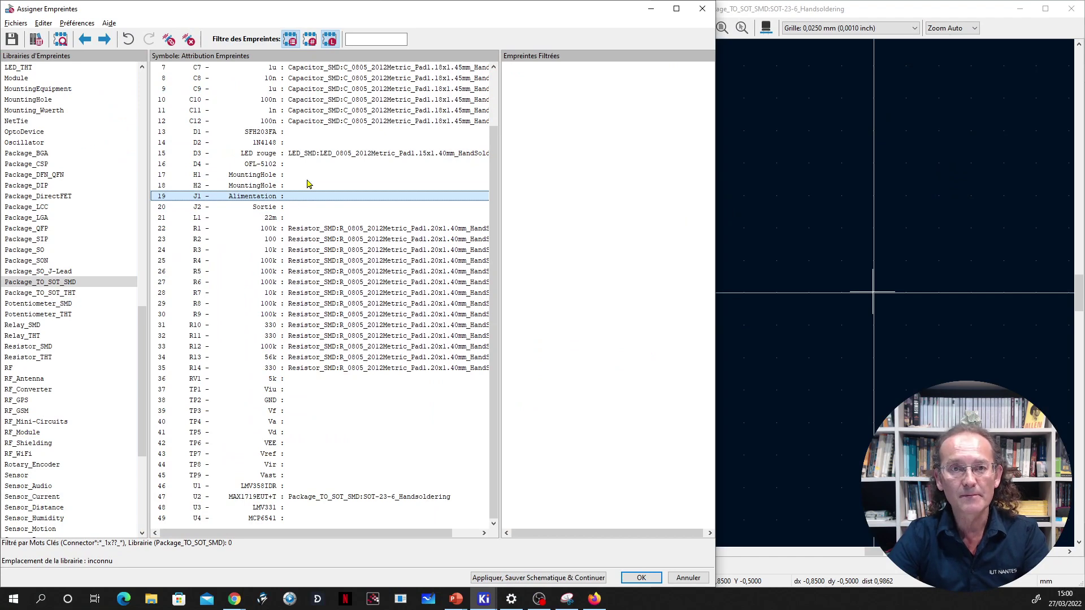
left_click(330, 41)
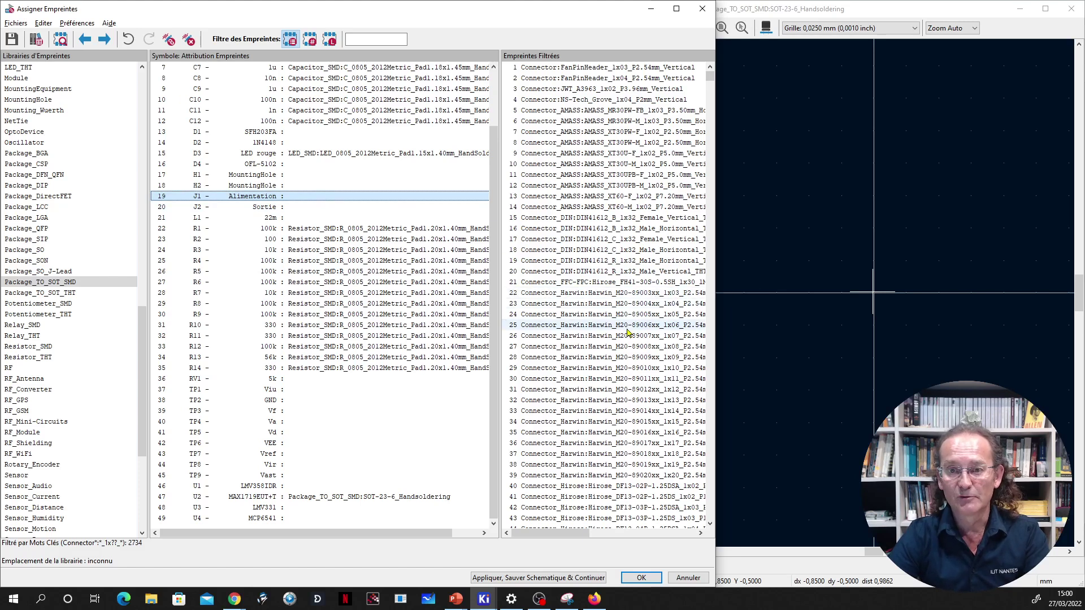
scroll(628, 332, "down", 15)
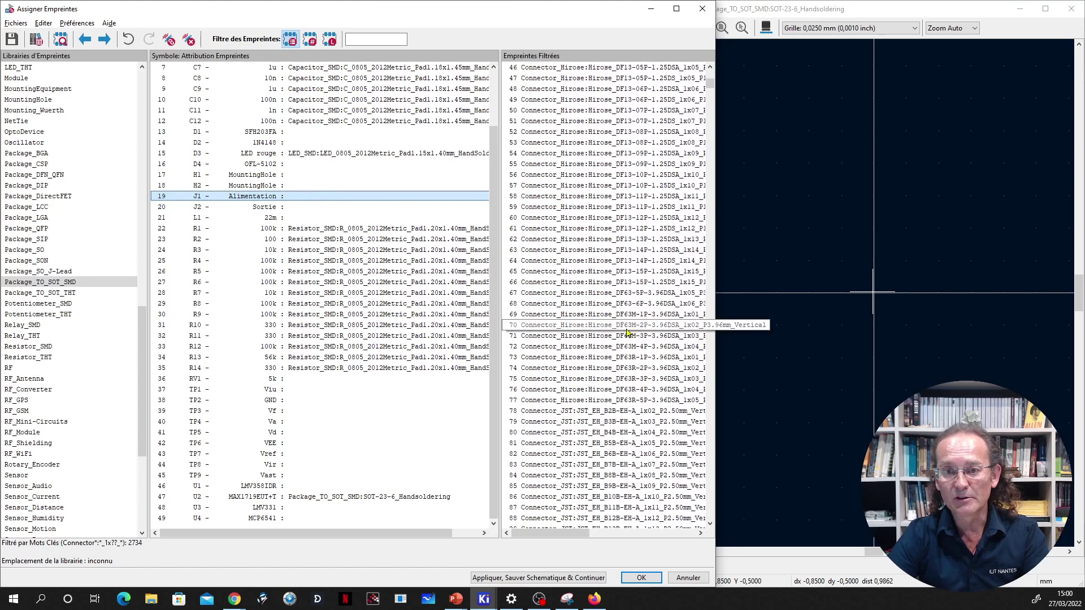
scroll(628, 332, "down", 5)
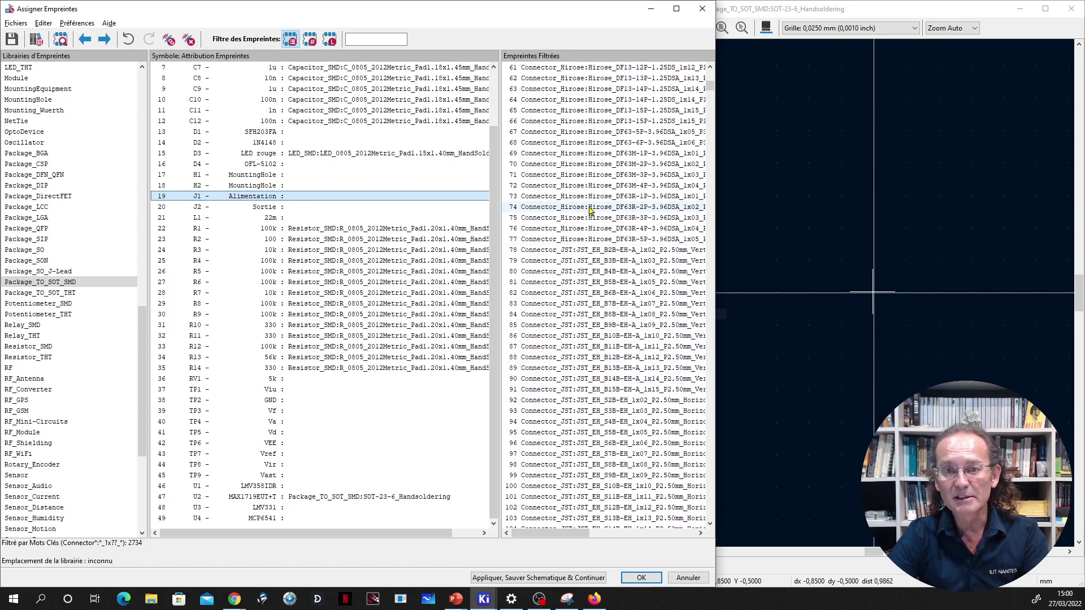
scroll(582, 373, "down", 14)
scroll(582, 373, "down", 20)
scroll(582, 373, "down", 12)
left_click_drag(711, 124, 711, 149)
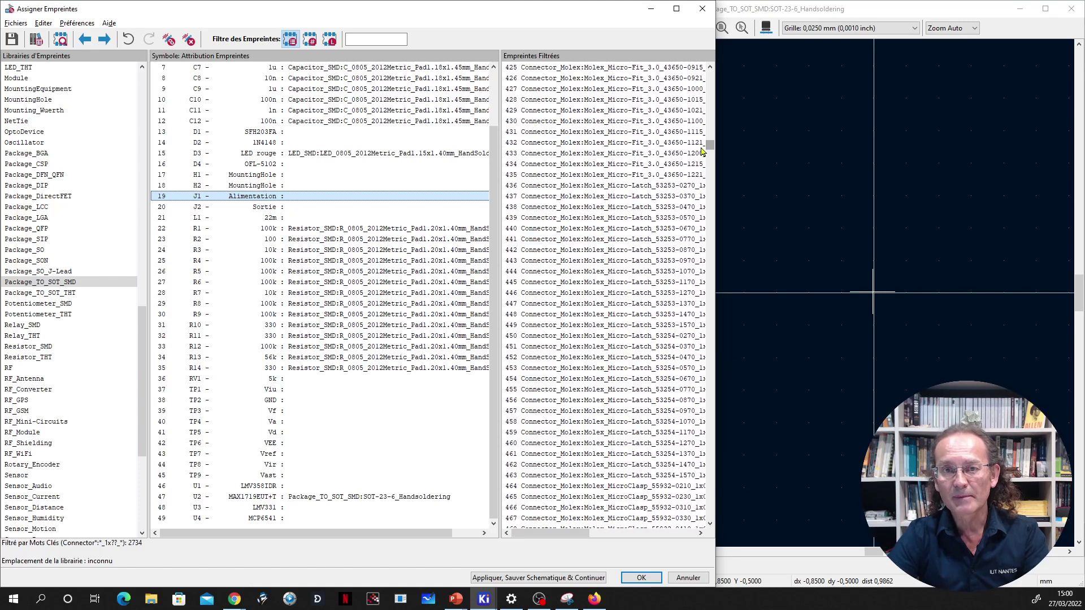
left_click(310, 39)
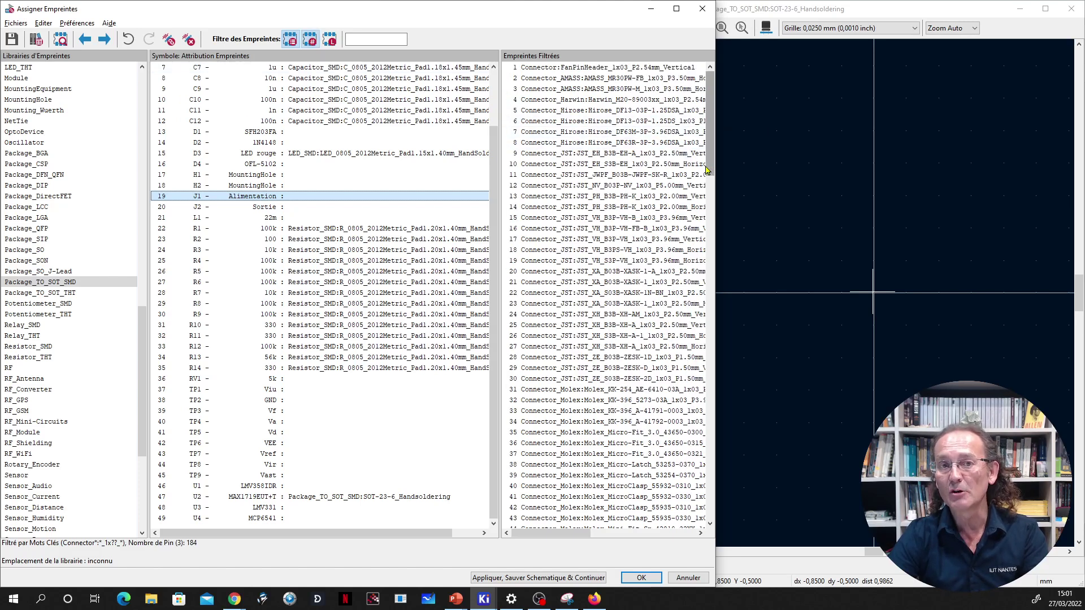
Select the PinHeader_1x03_P2.54mm_Horizontal footprint for J1, inspect it tilted in the 3D viewer, and close the viewer.
left_click_drag(714, 147, 690, 381)
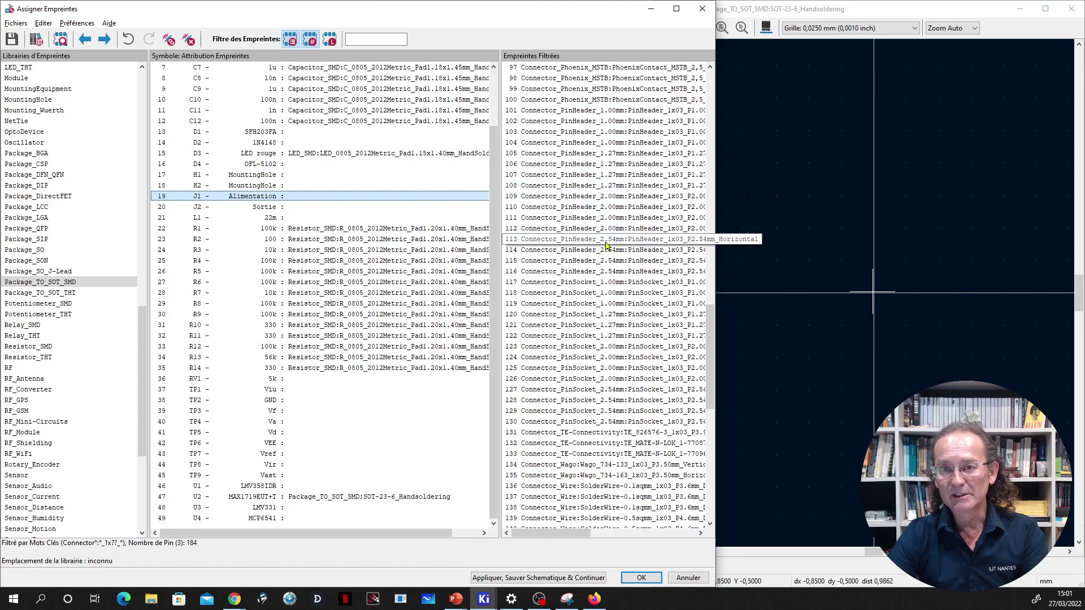
left_click(605, 242)
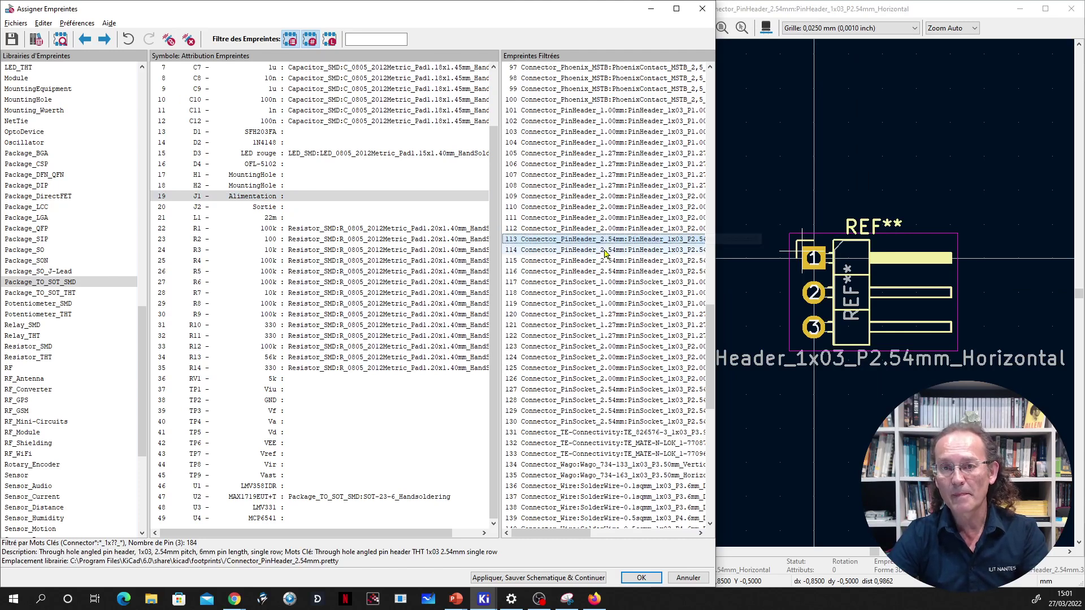
left_click(891, 12)
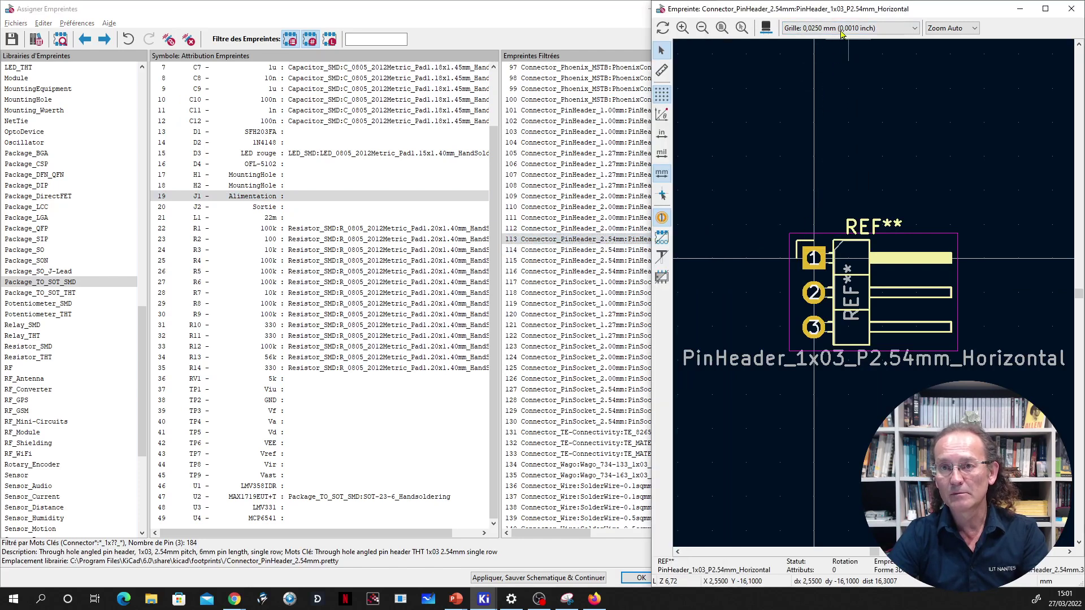
left_click(766, 28)
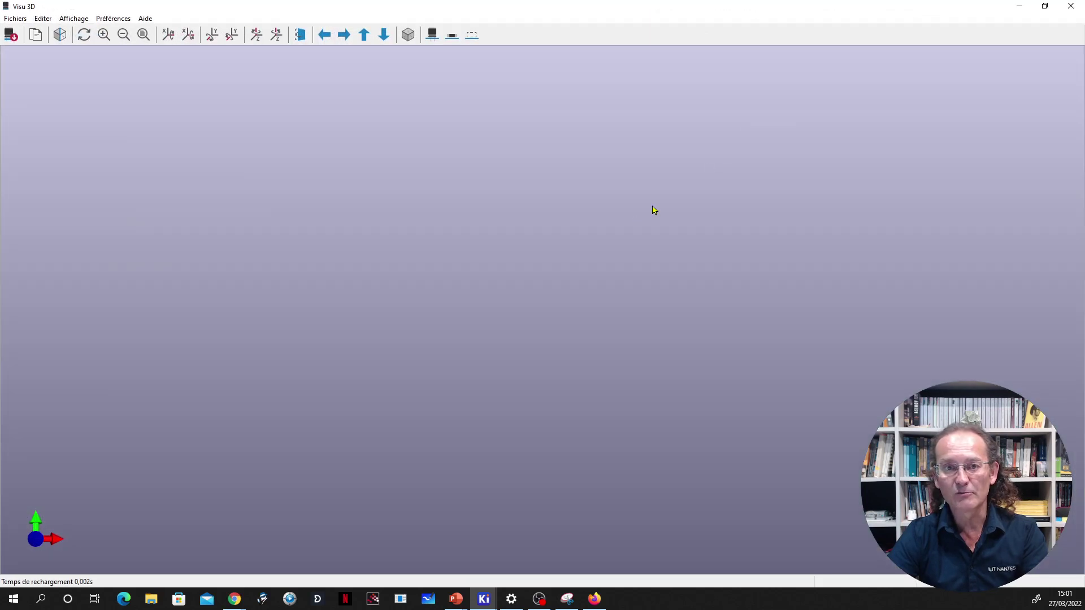
left_click_drag(558, 370, 500, 177)
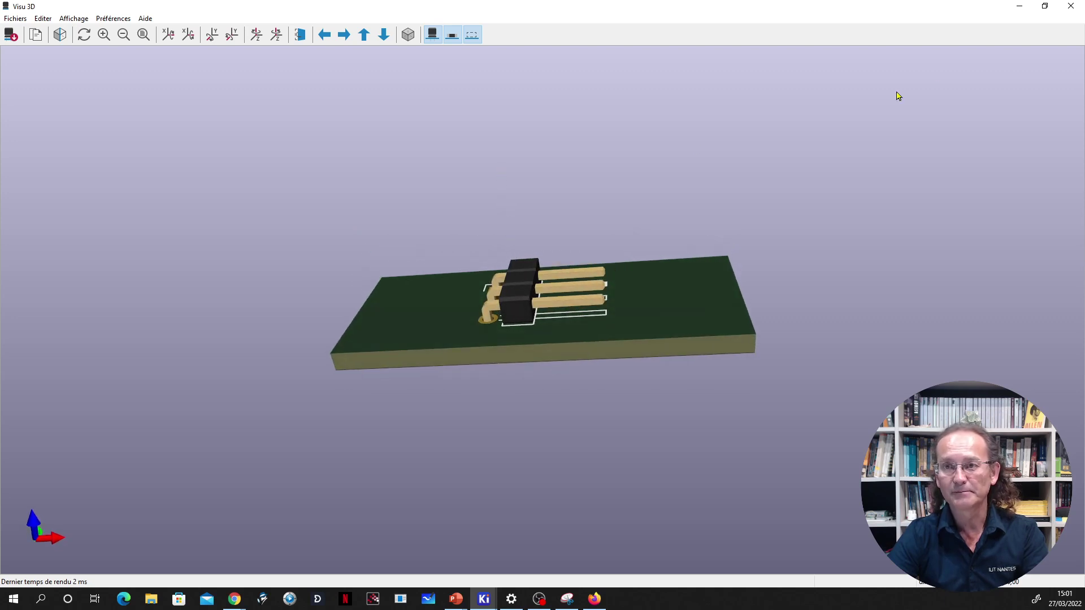
left_click(1069, 7)
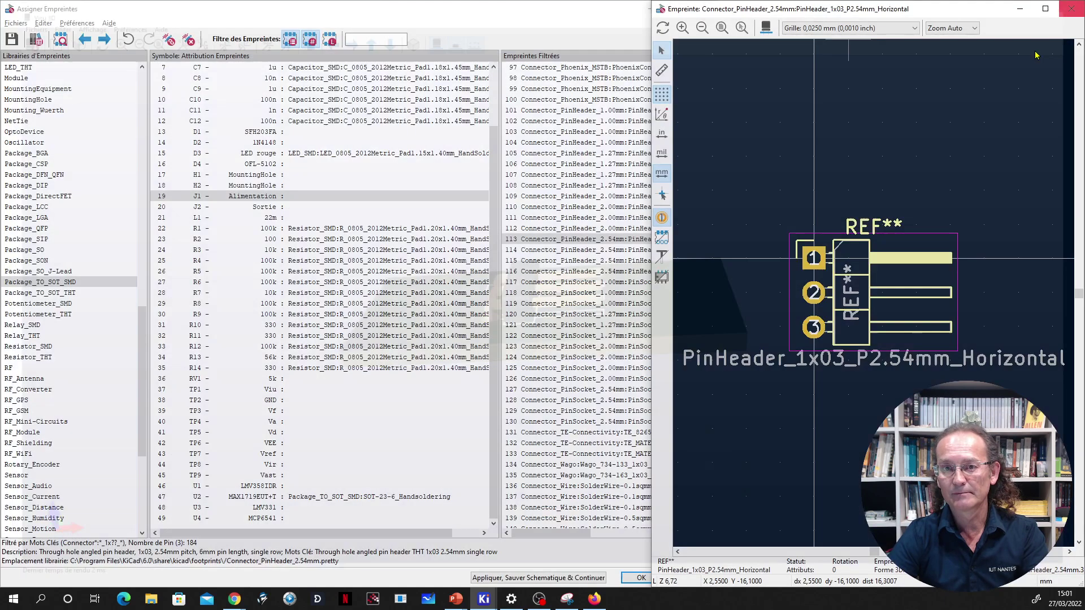
Select the PinHeader_1x03_P2.54mm_Vertical footprint, examine its pins from several angles in the 3D viewer, and close the viewer.
left_click(602, 250)
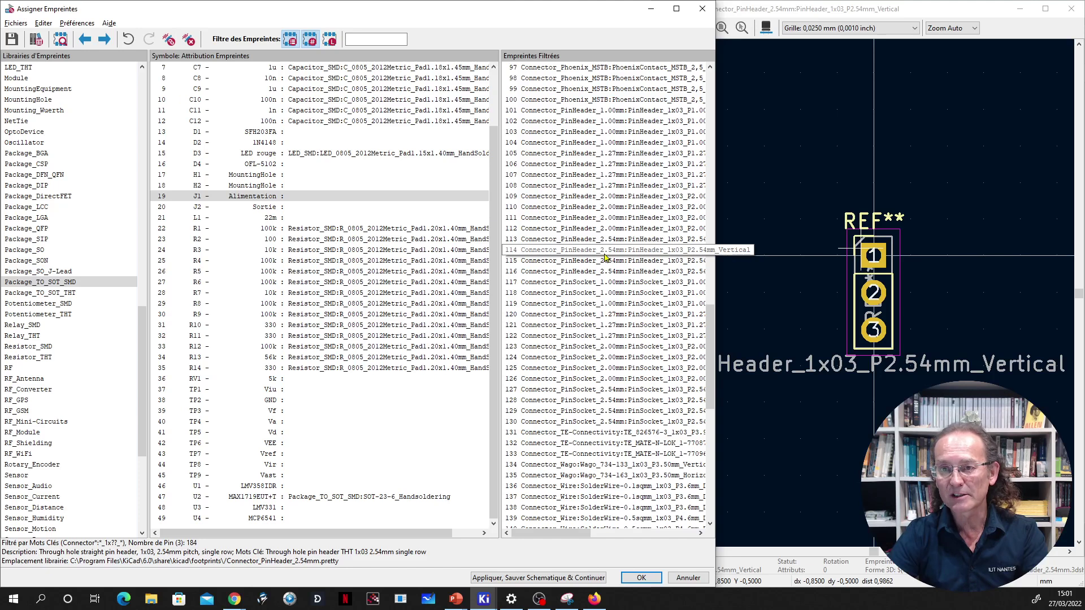
left_click(767, 28)
left_click_drag(742, 344, 741, 150)
left_click_drag(498, 318, 748, 187)
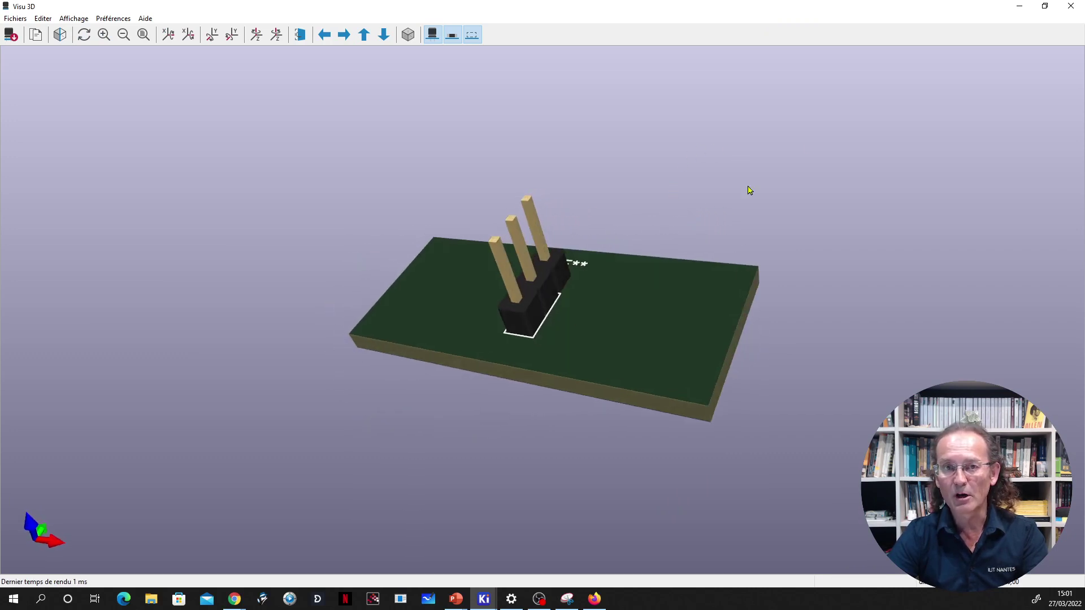
left_click(1072, 6)
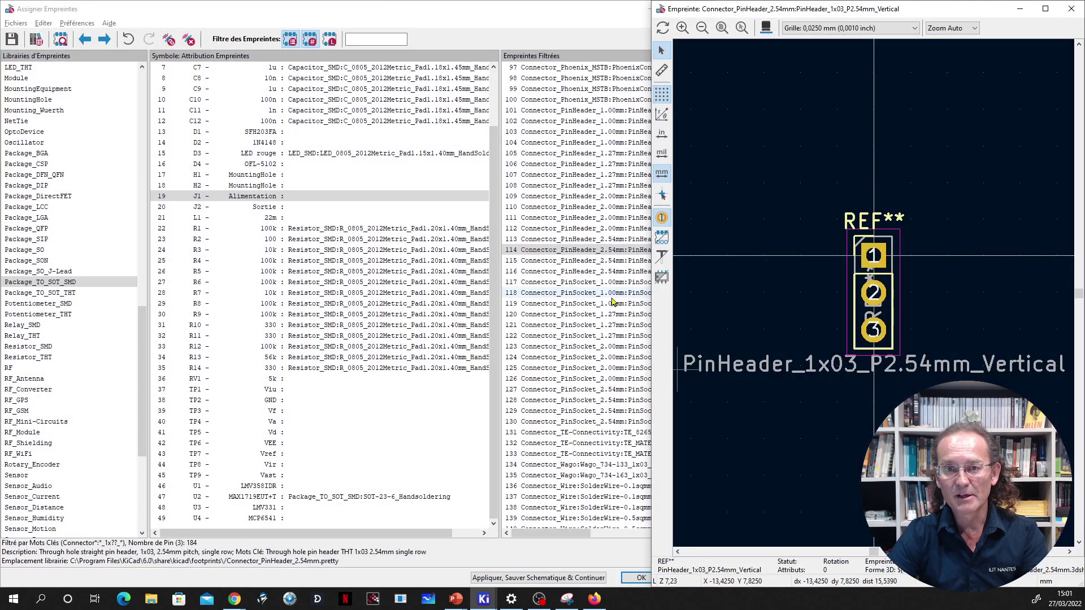
Assign Connector_PinHeader_2.54mm:PinHeader_1x03_P2.54mm_Vertical to J1, and advance the footprint association slide in PowerPoint.
double_click(604, 262)
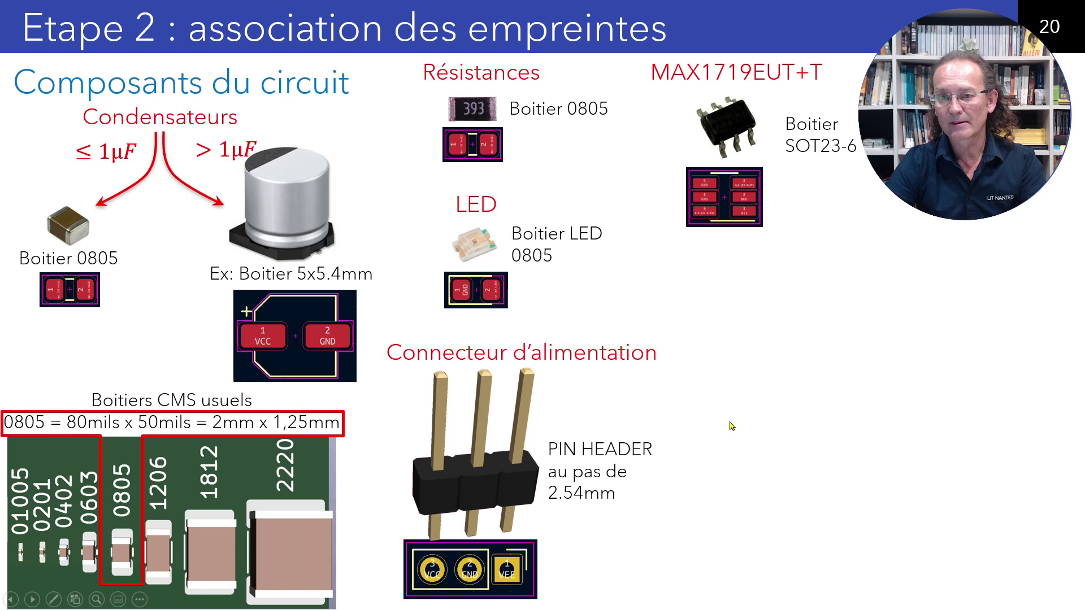
left_click(731, 427)
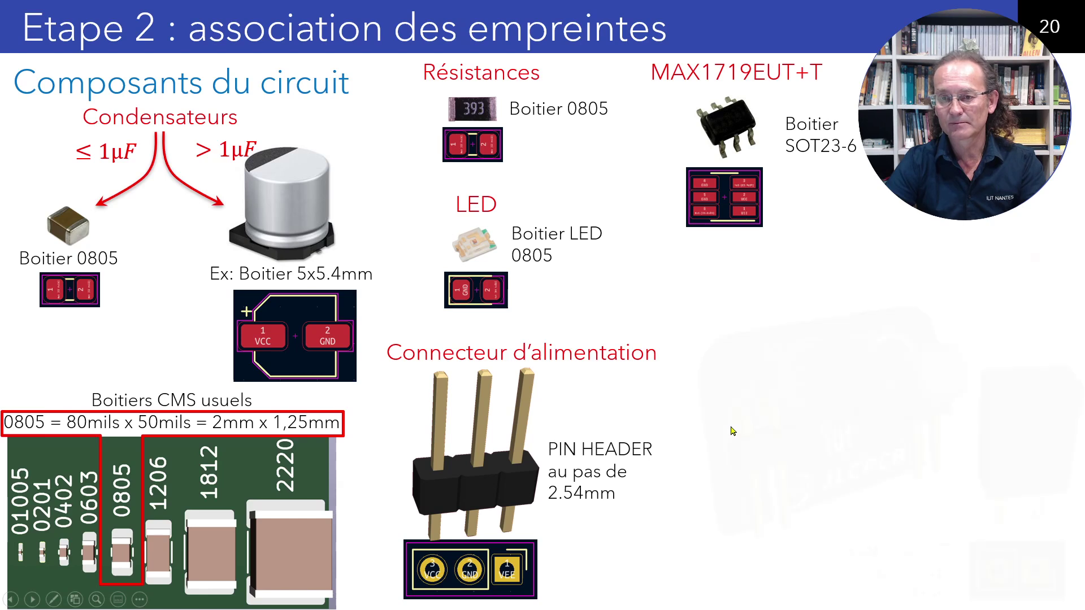
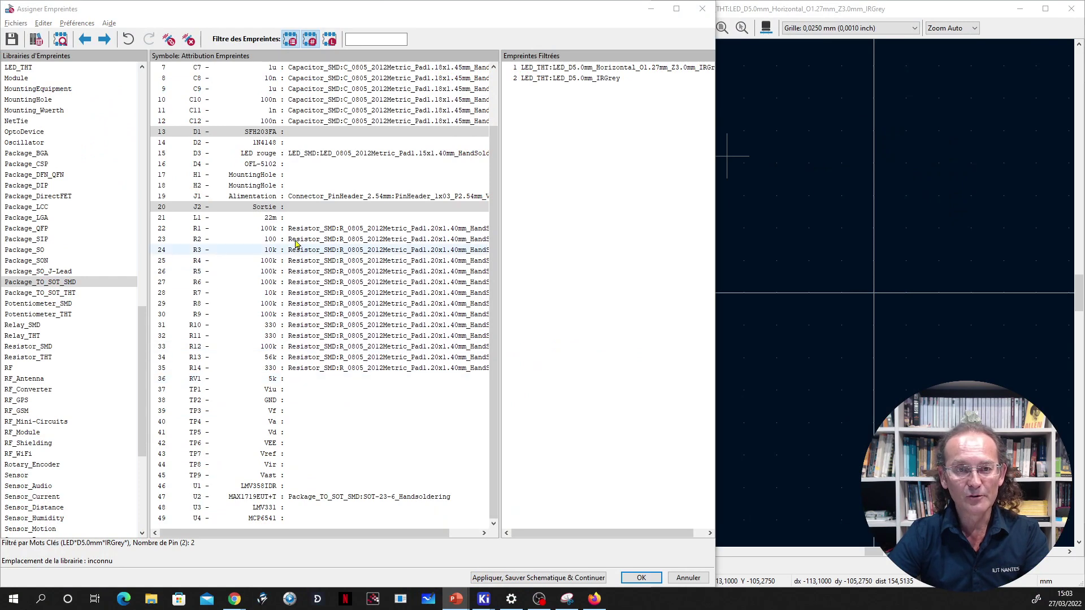
In KiCad's footprint assignment window, select D1 (SFH203FA), drop the keyword filter, and filter footprints by the Connector_PinSocket_2.54mm library.
left_click(294, 133)
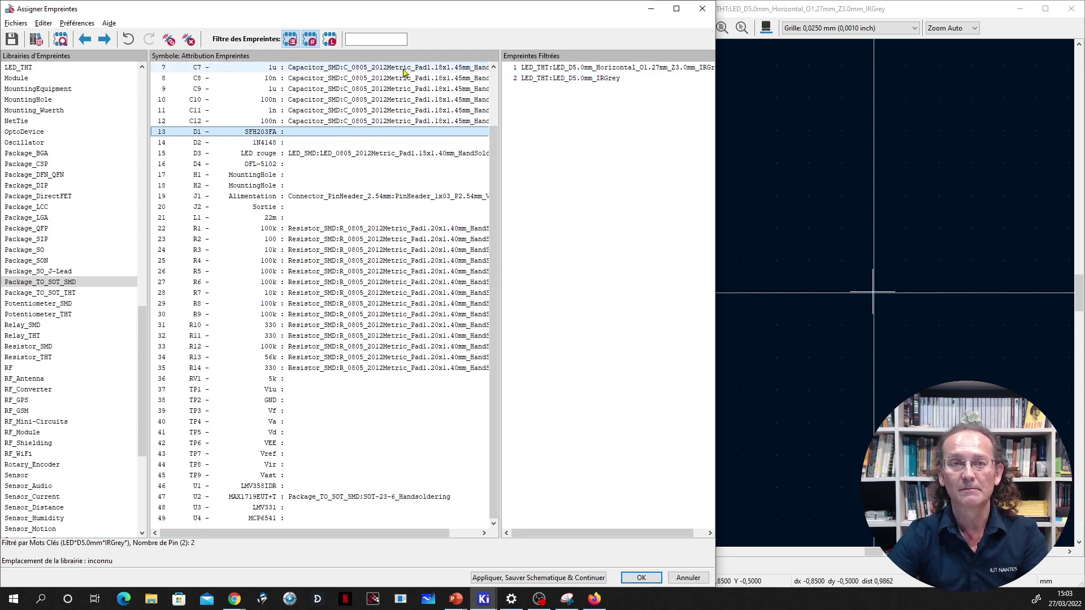
left_click(291, 42)
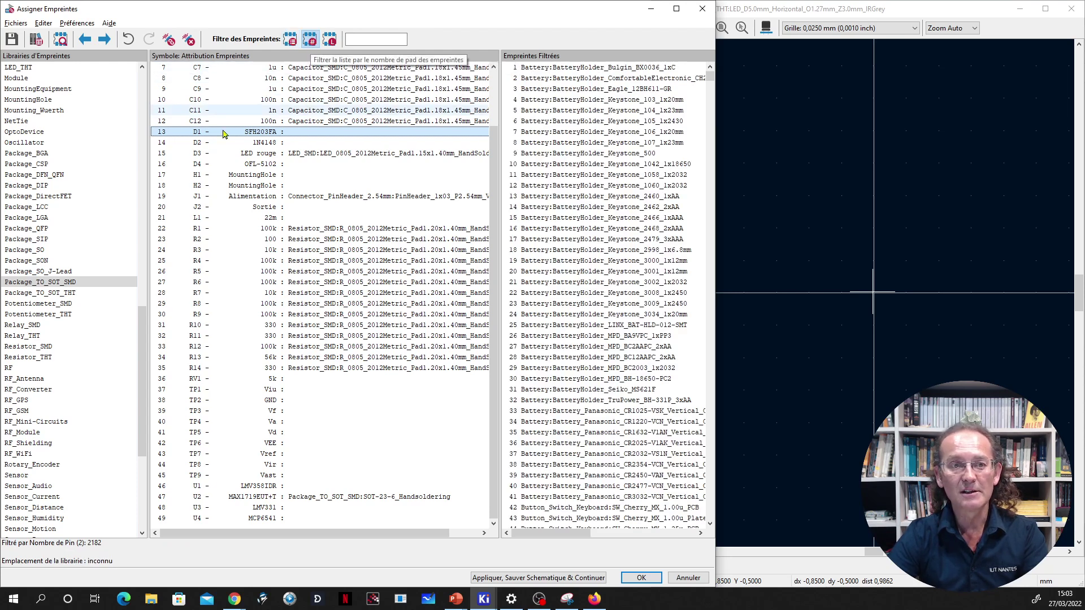
scroll(75, 239, "up", 15)
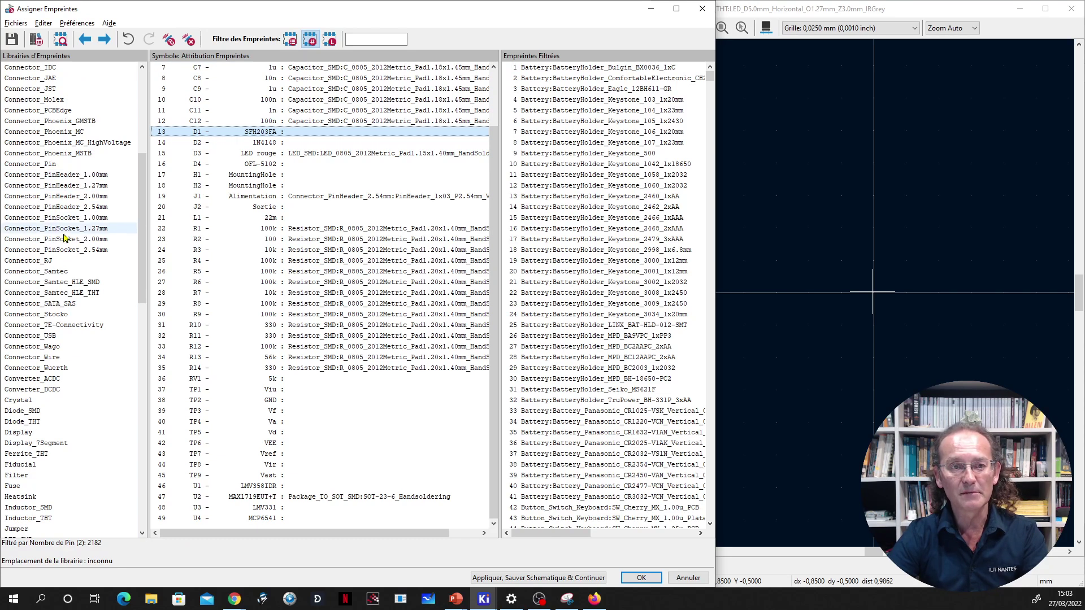
left_click(53, 250)
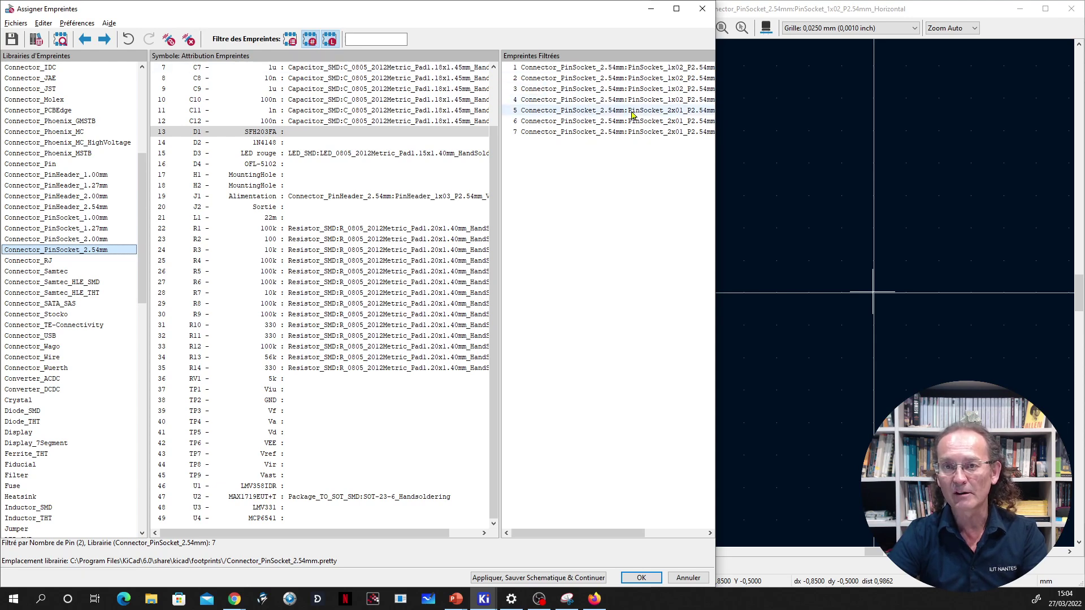
Widen the filtered footprint list to show full names, and inspect PinSocket_1x02_P2.54mm_Vertical in the 3D viewer.
left_click_drag(715, 167, 813, 165)
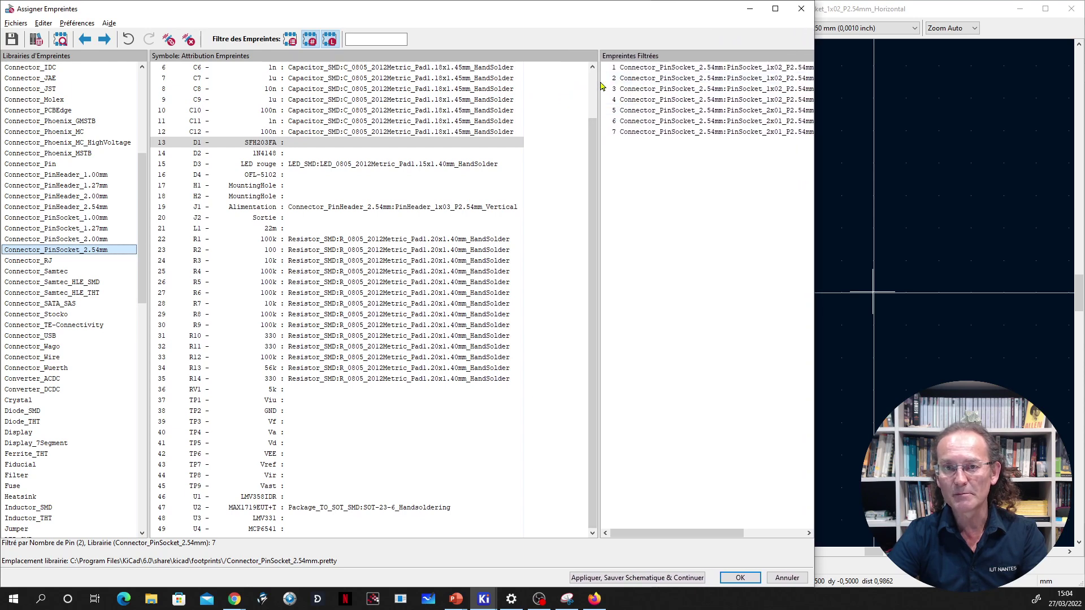
left_click_drag(596, 82, 510, 83)
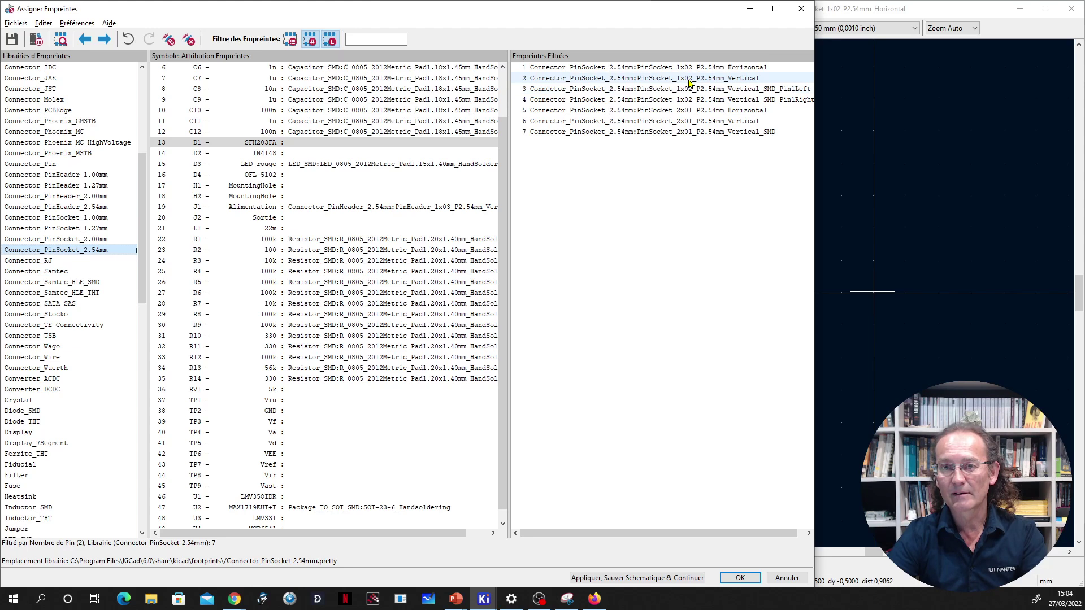
left_click(690, 80)
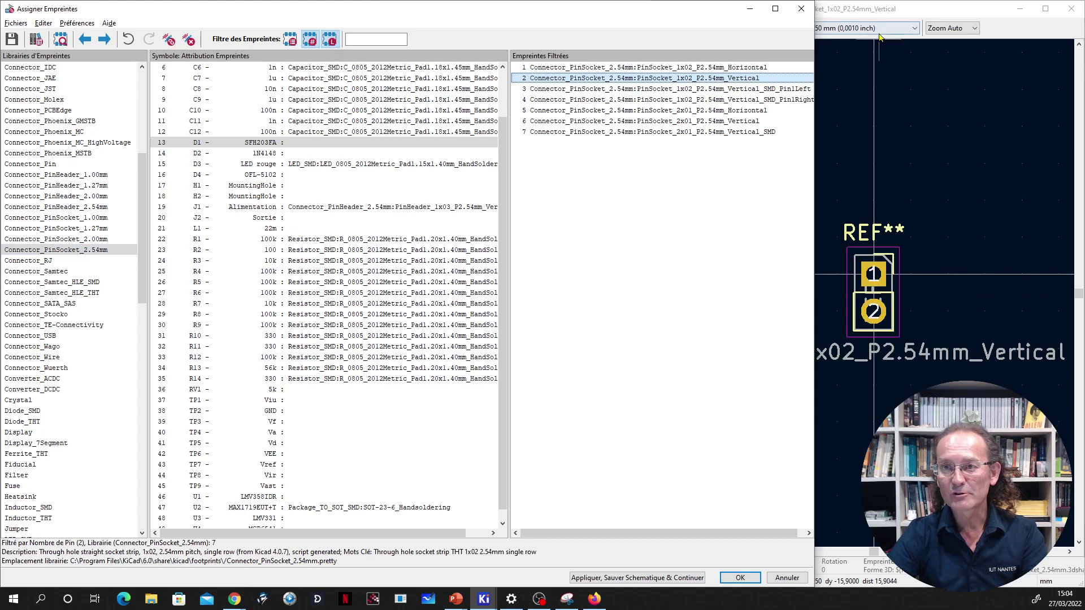
left_click(887, 11)
left_click(766, 27)
left_click_drag(618, 310, 436, 213)
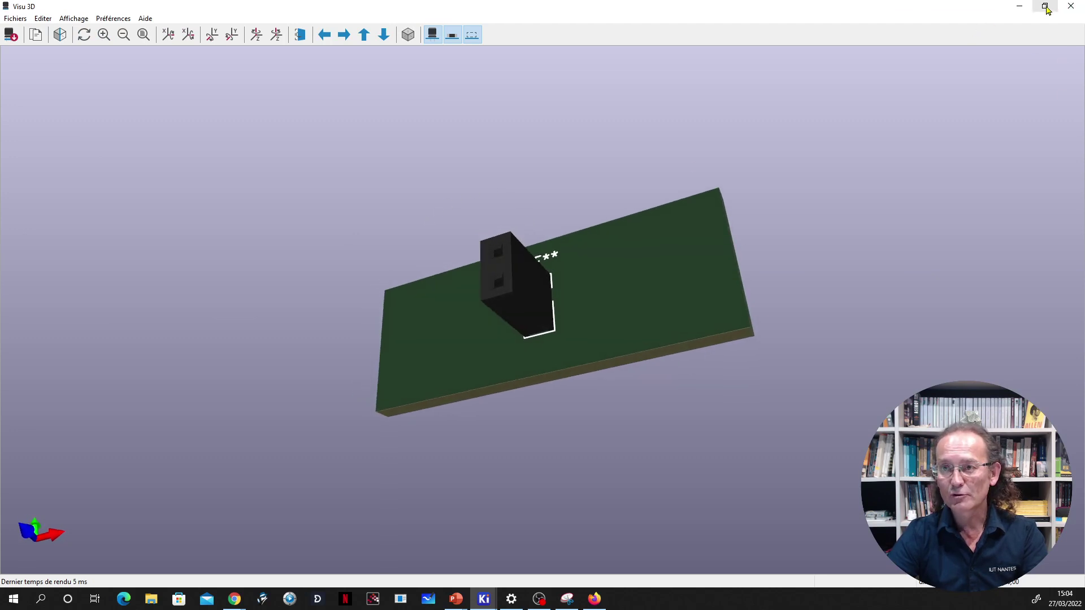
left_click(1071, 5)
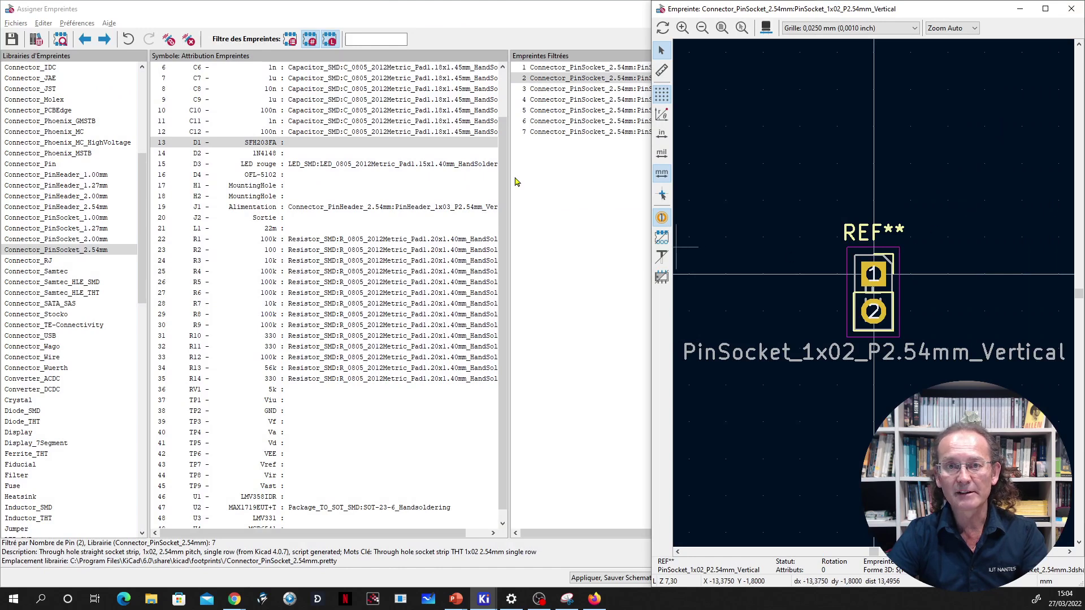
Assign Connector_PinSocket_2.54mm:PinSocket_1x02_P2.54mm_Vertical to both D1 (SFH203FA) and D4 (OFL-5102).
left_click(570, 84)
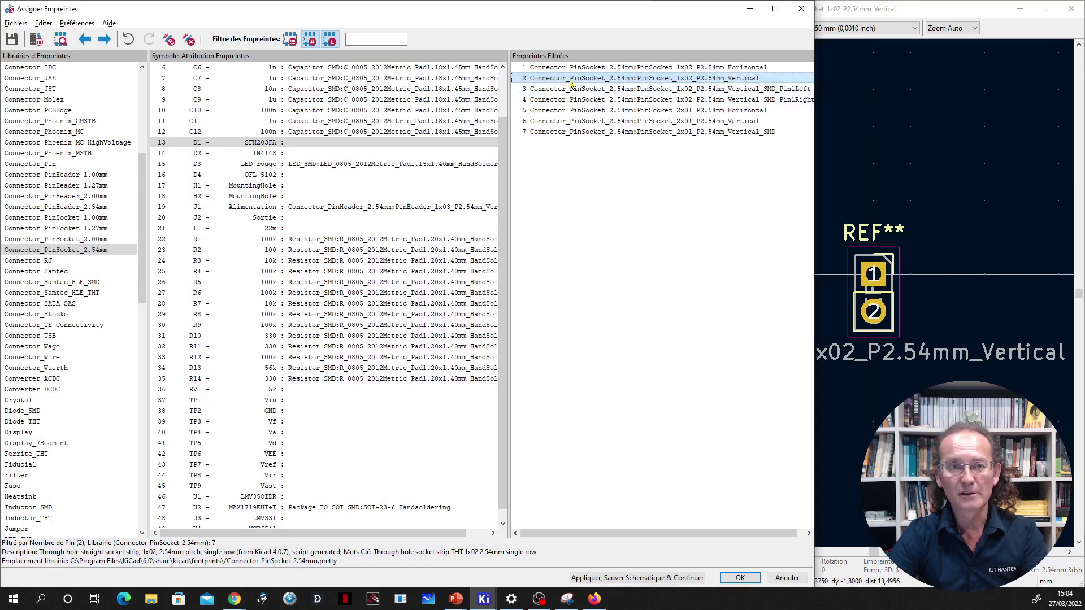
double_click(571, 84)
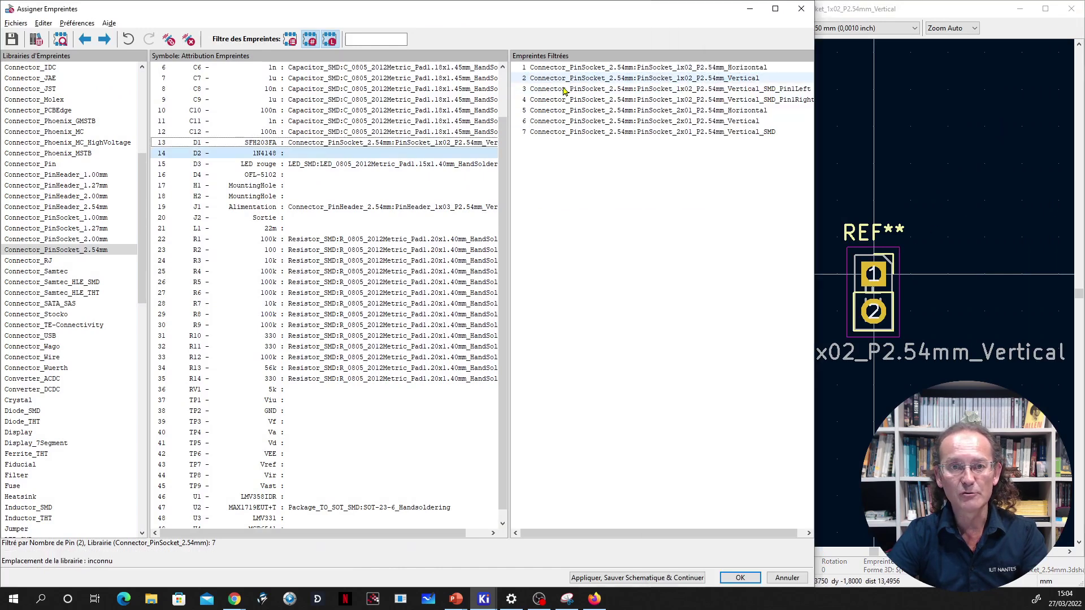
left_click(331, 177)
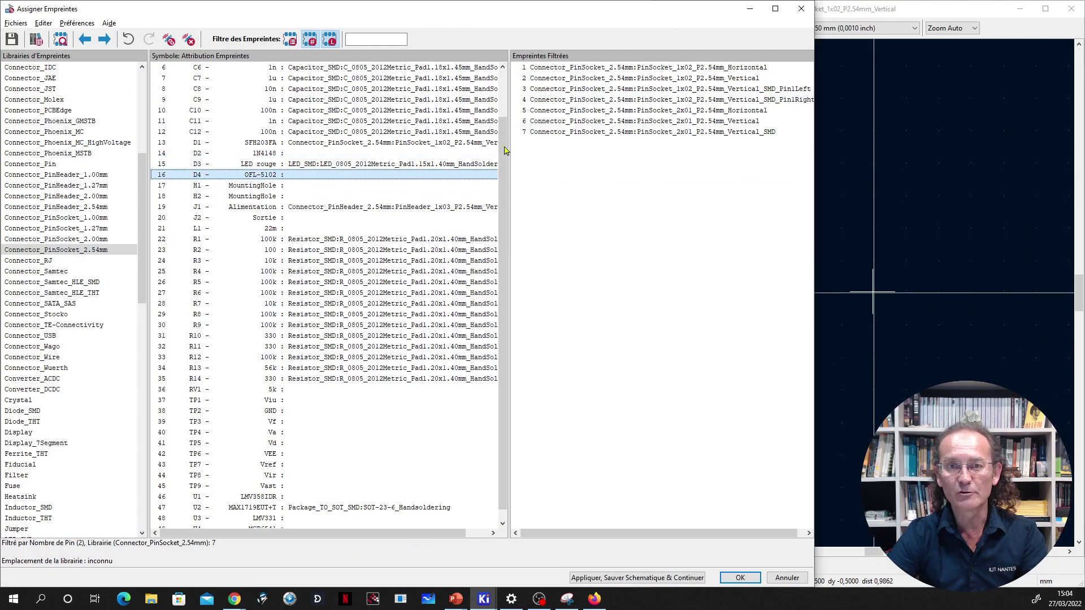
double_click(715, 82)
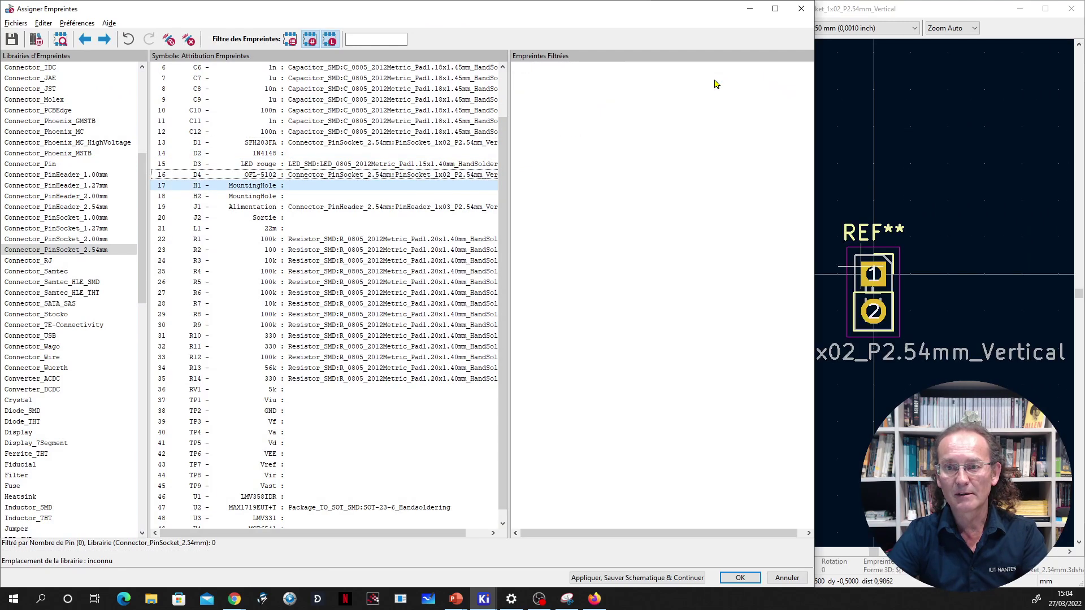
left_click(438, 177)
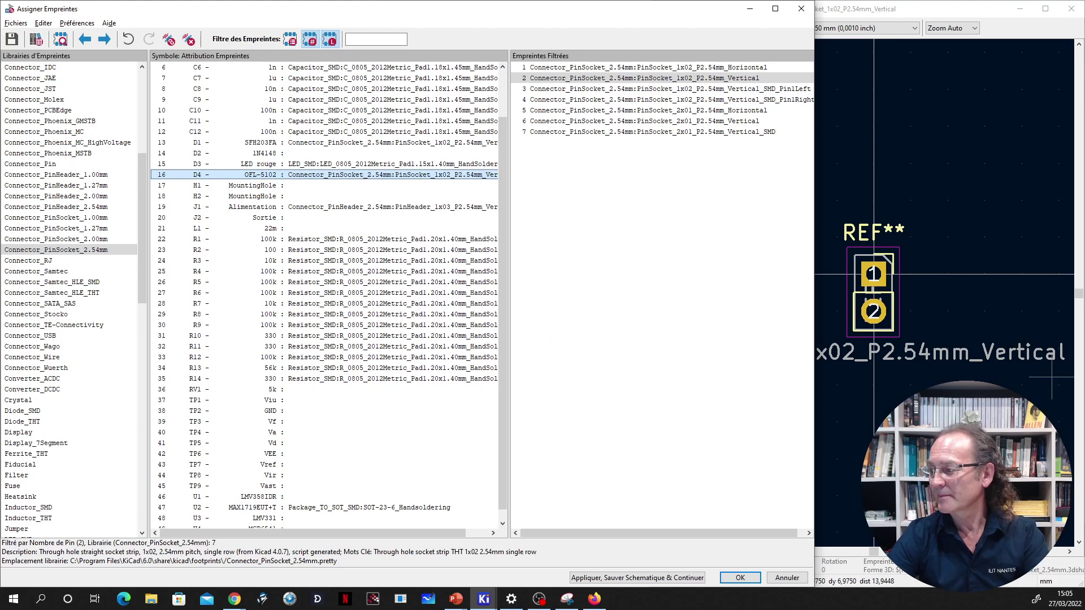
key("alt+Tab")
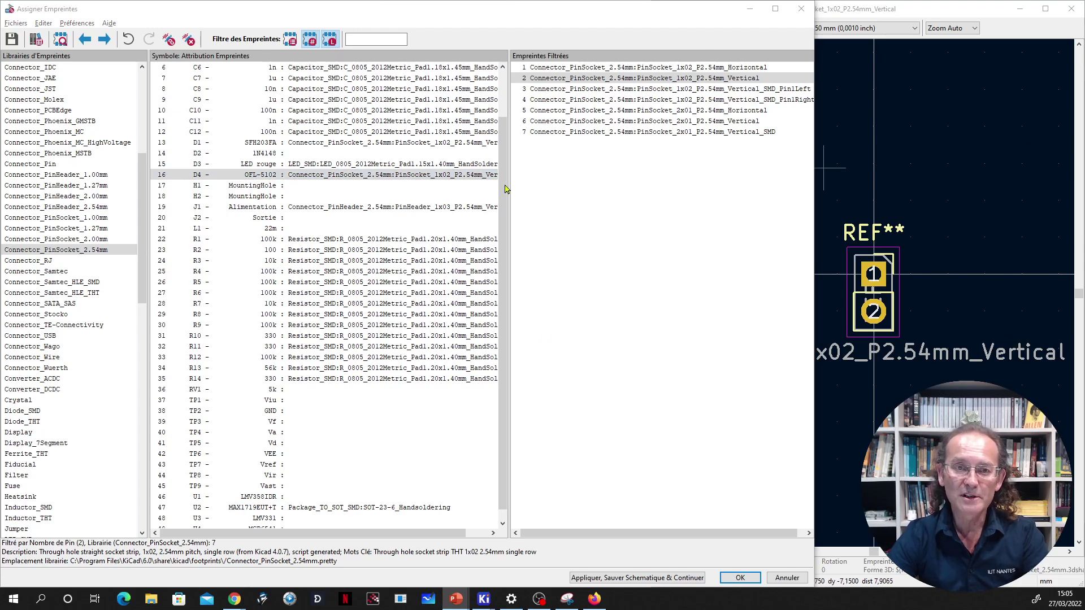
Select mounting hole H1 and filter the footprints by symbol keywords only, dropping the pin count and library filters.
left_click(295, 188)
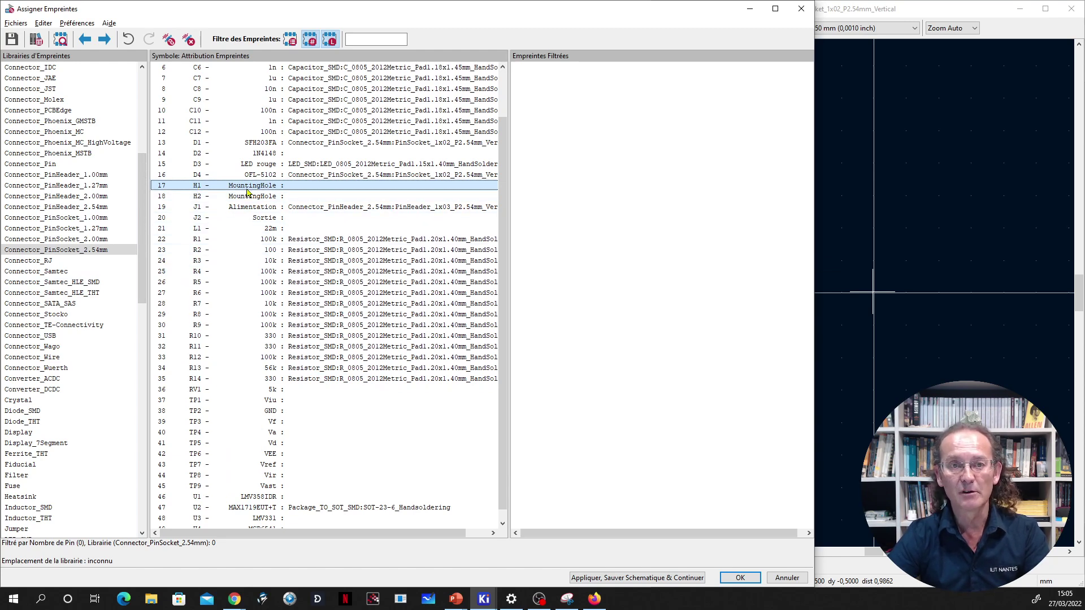
scroll(142, 277, "down", 1)
scroll(141, 277, "down", 10)
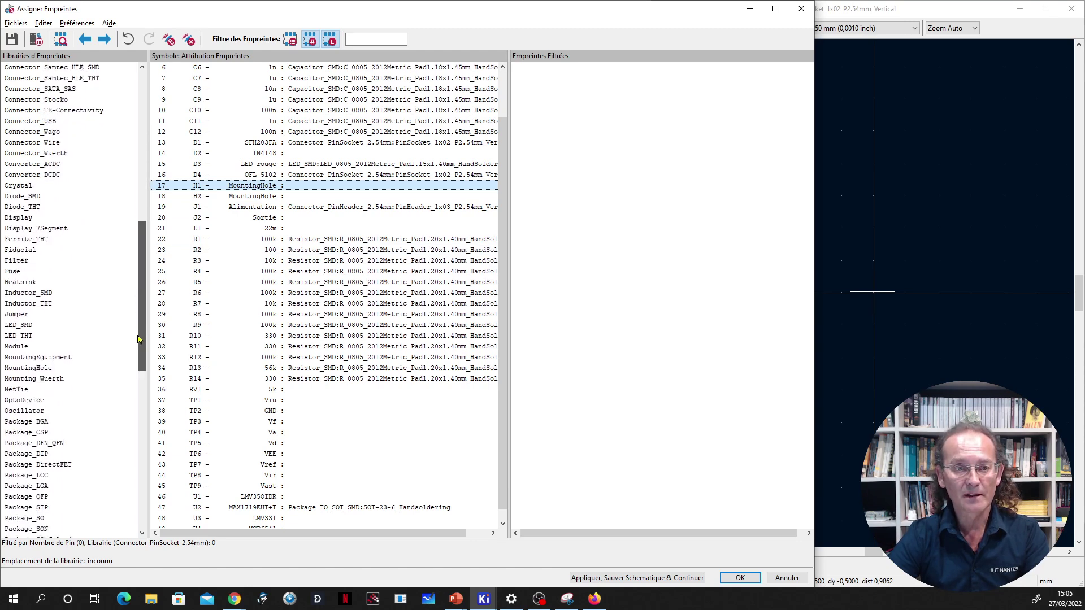
left_click(290, 38)
left_click(310, 39)
left_click(329, 39)
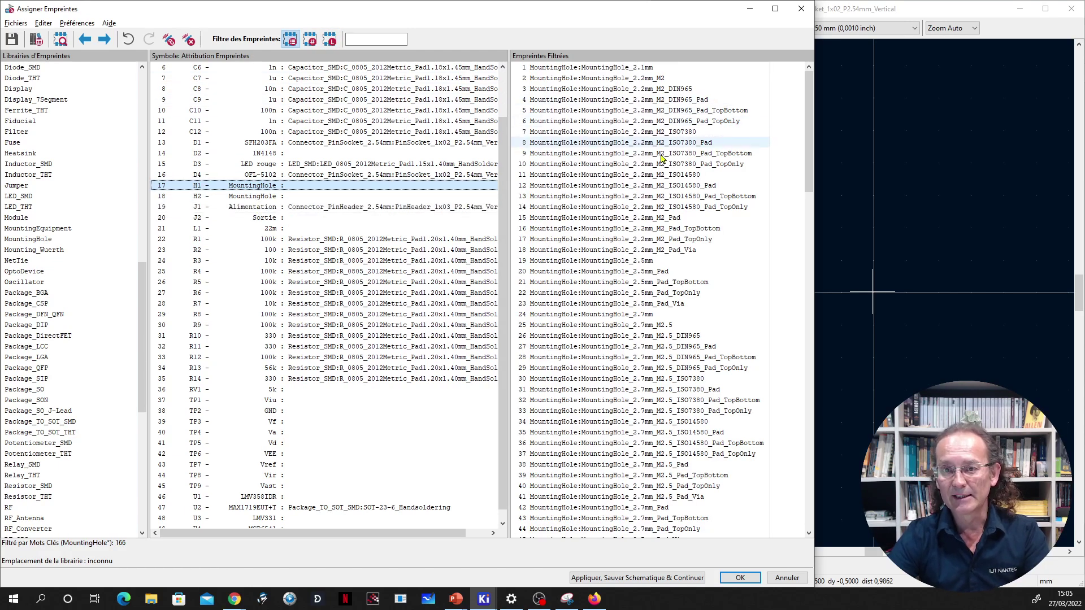
Compare the MountingHole_3mm and MountingHole_3mm_Pad footprint previews, and assign MountingHole:MountingHole_3mm_Pad to both H1 and H2.
scroll(667, 308, "down", 8)
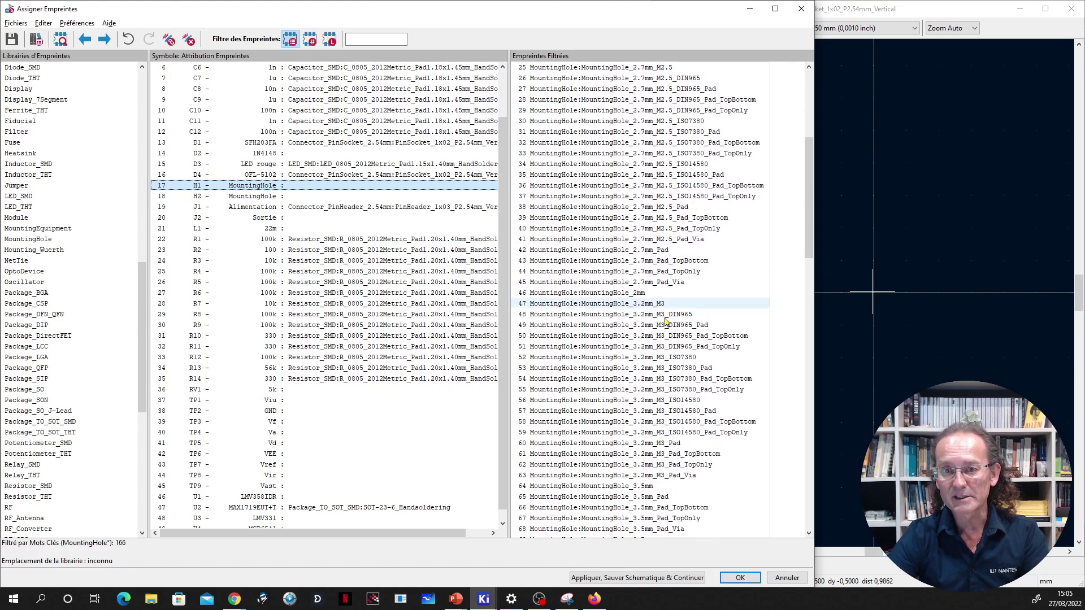
scroll(659, 244, "down", 2)
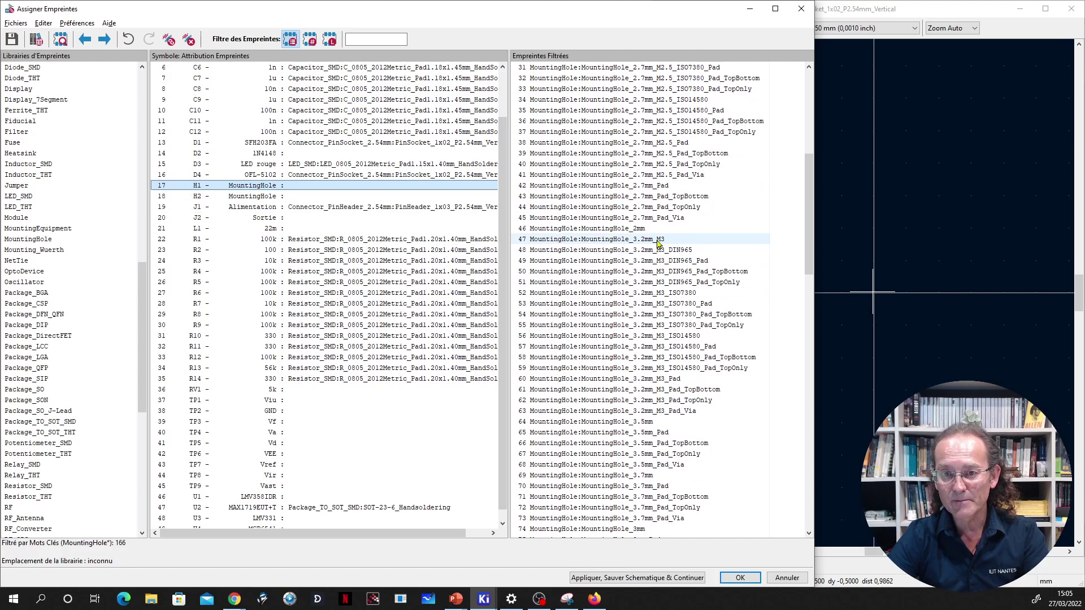
scroll(655, 265, "down", 3)
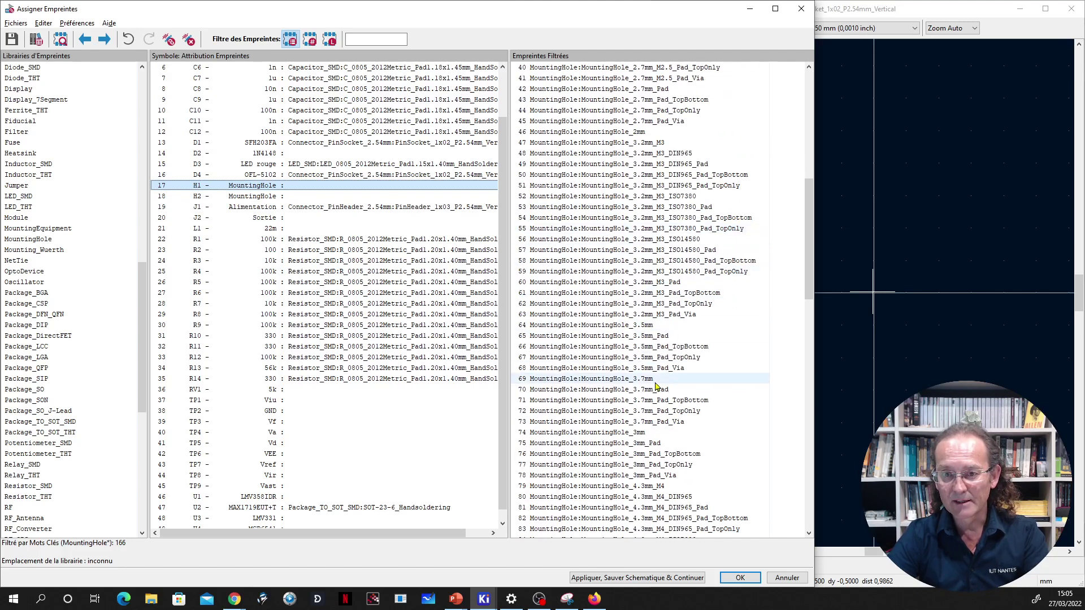
left_click(620, 432)
left_click(618, 444)
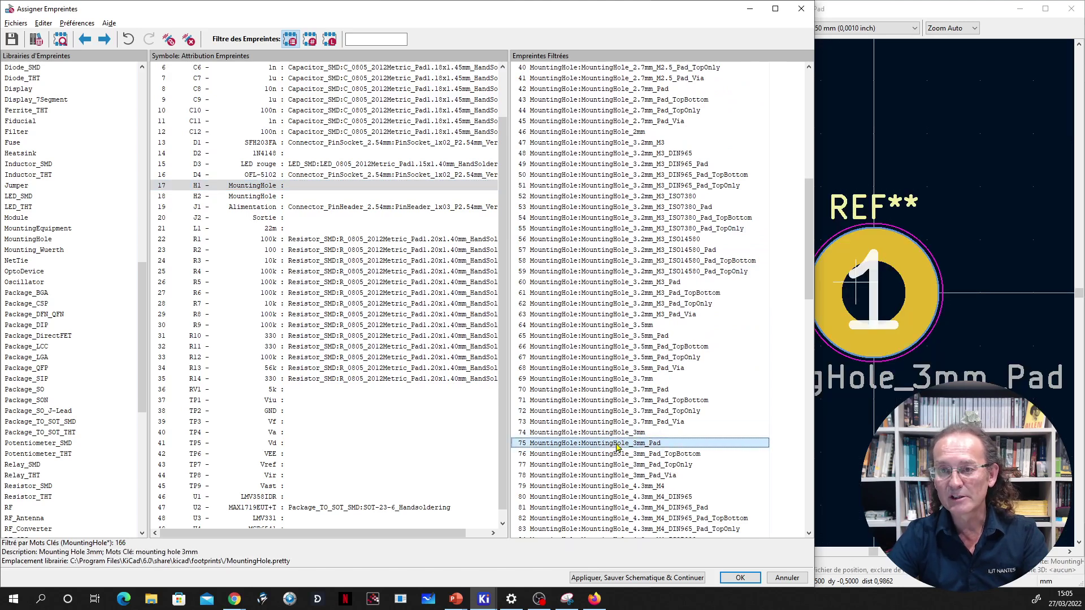
left_click(617, 435)
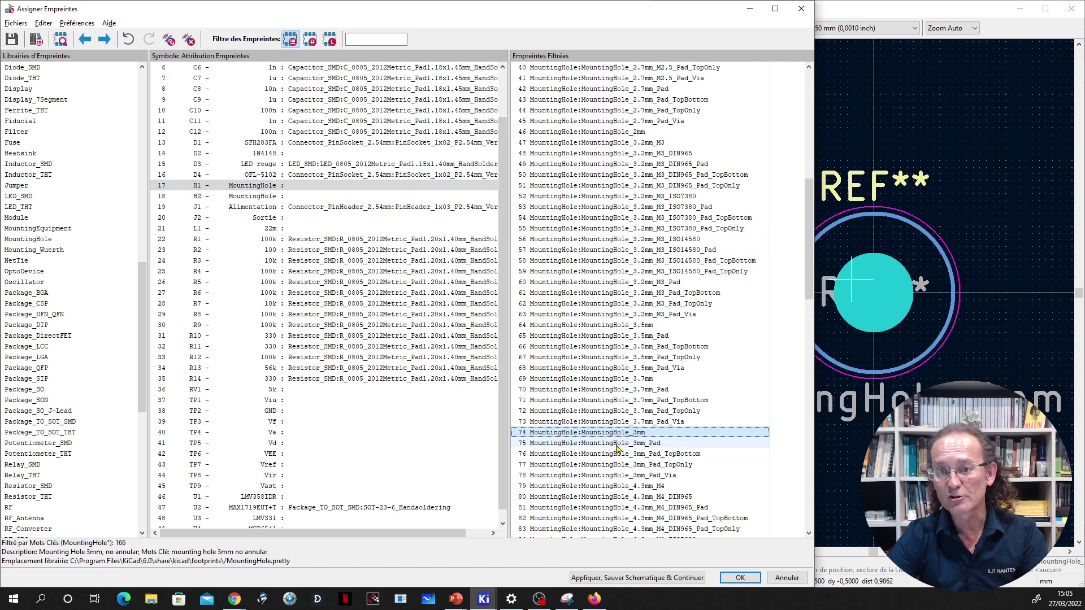
left_click(617, 446)
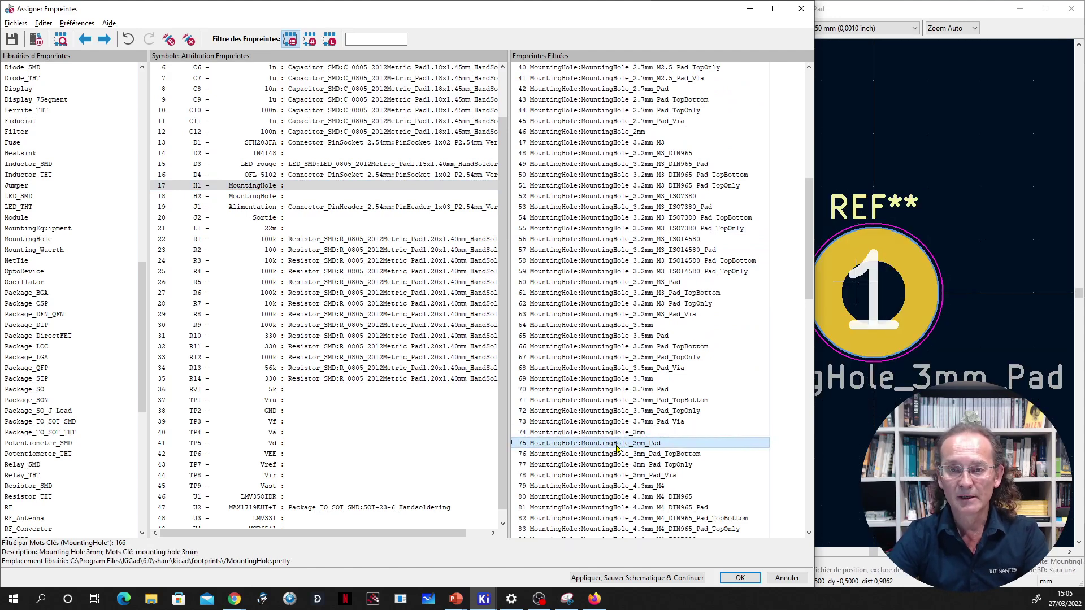
double_click(617, 444)
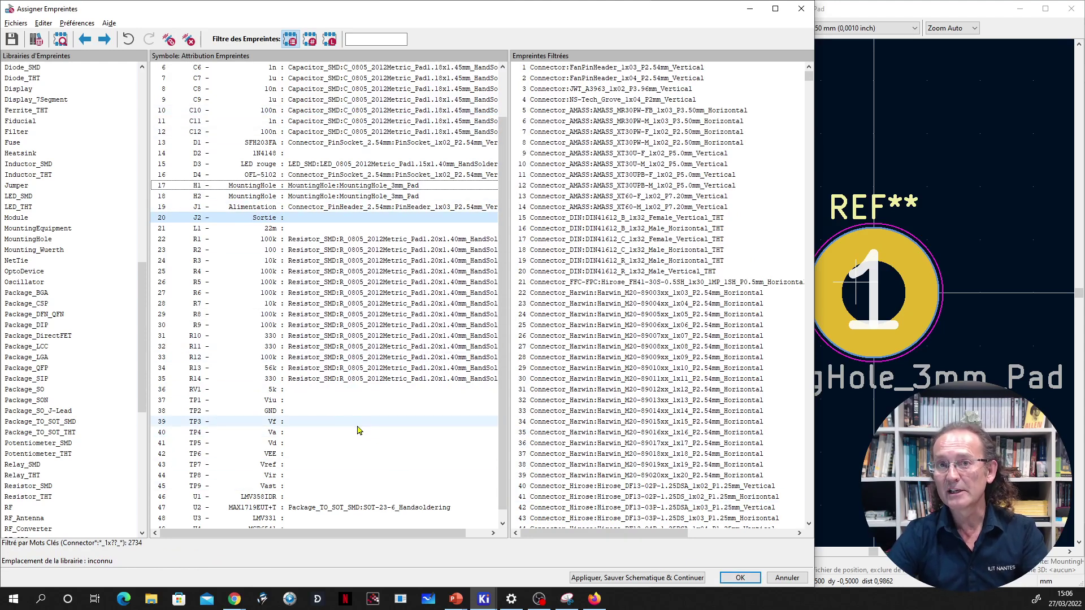
scroll(357, 431, "down", 1)
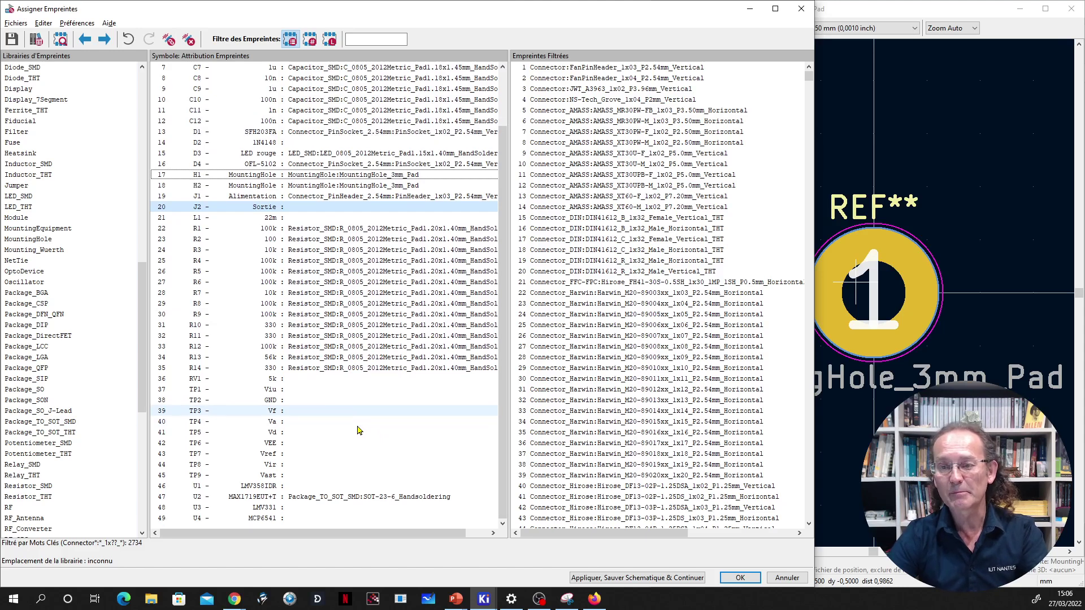